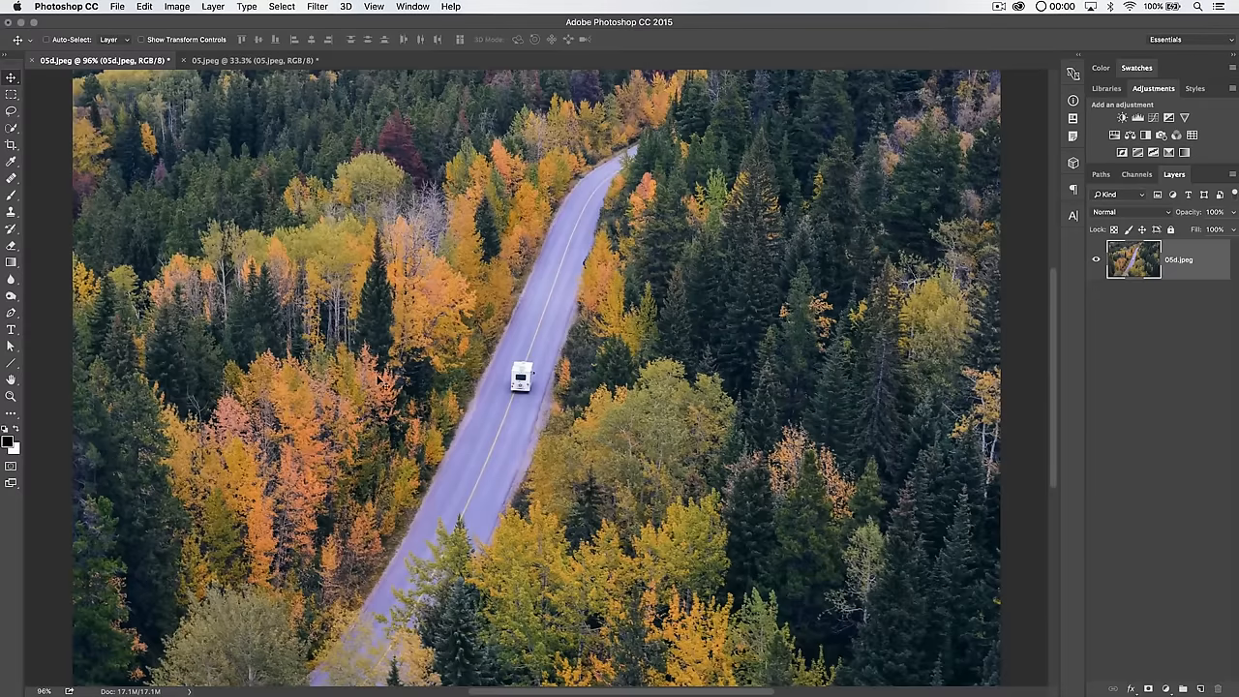
Show the Select menu over the open forest-road photo
{"action": "left_click", "coordinate": [250, 7]}
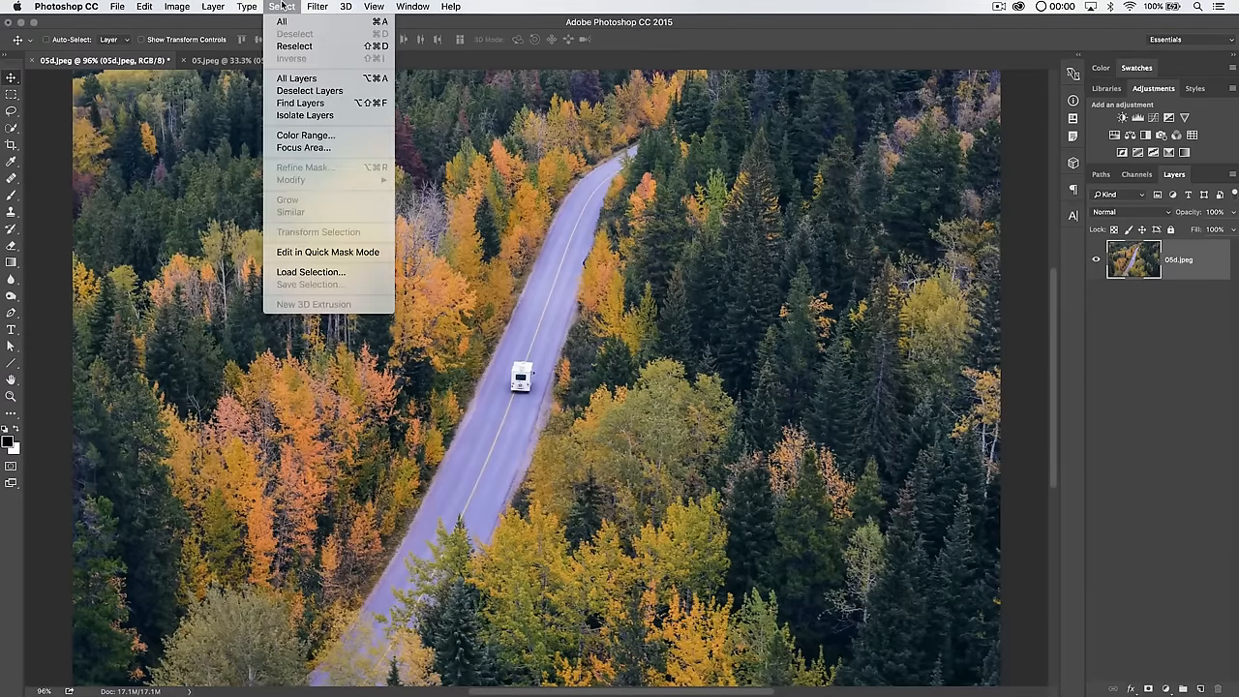
Start a Color Range selection set to Yellows
{"action": "left_click", "coordinate": [304, 134]}
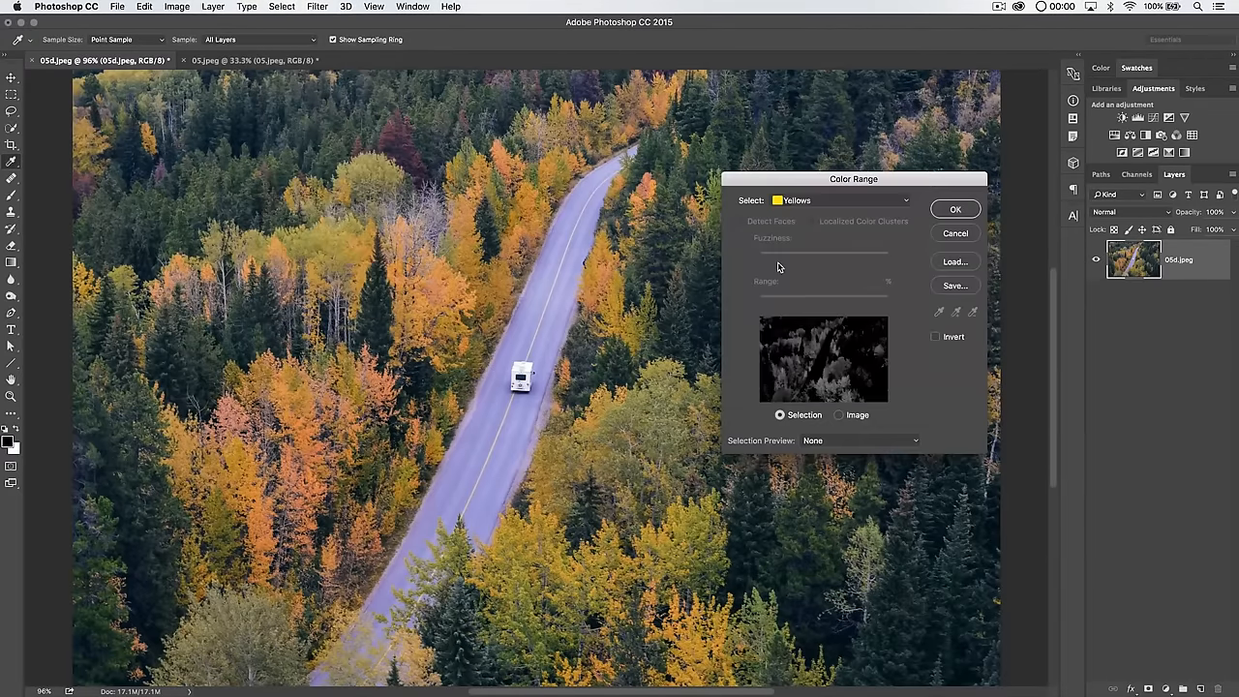
{"action": "left_click_drag", "start_coordinate": [810, 179], "coordinate": [810, 89]}
{"action": "left_click", "coordinate": [833, 110]}
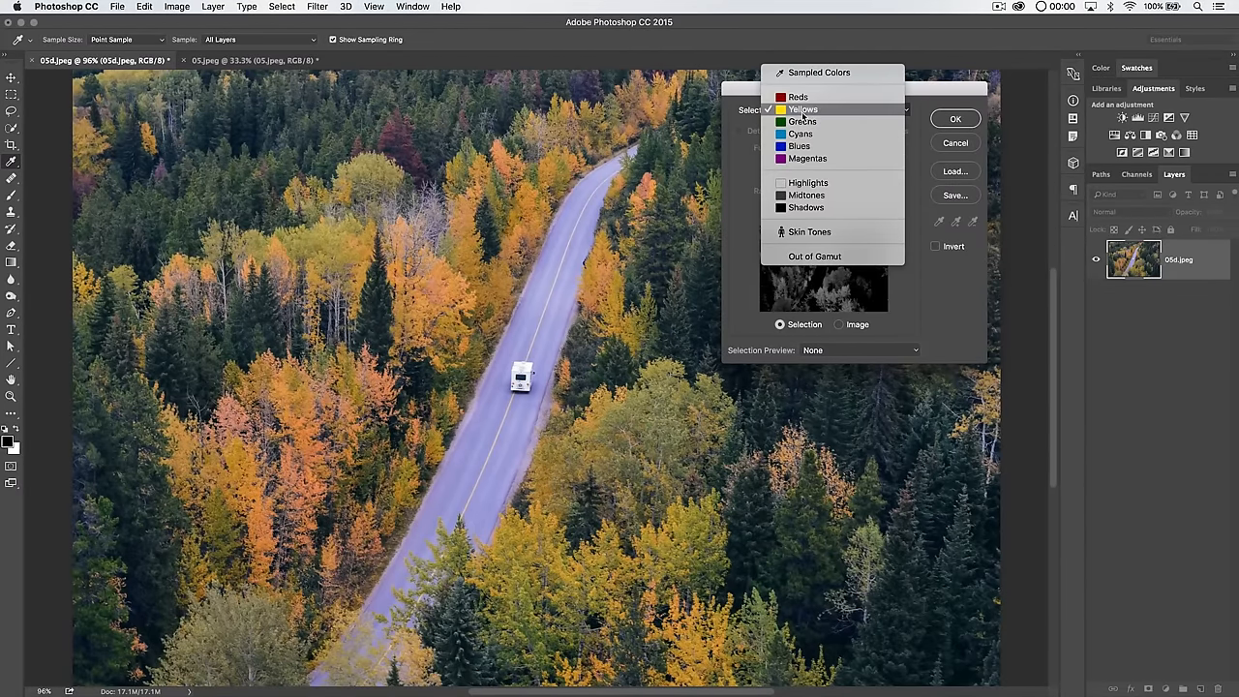
{"action": "left_click", "coordinate": [815, 110]}
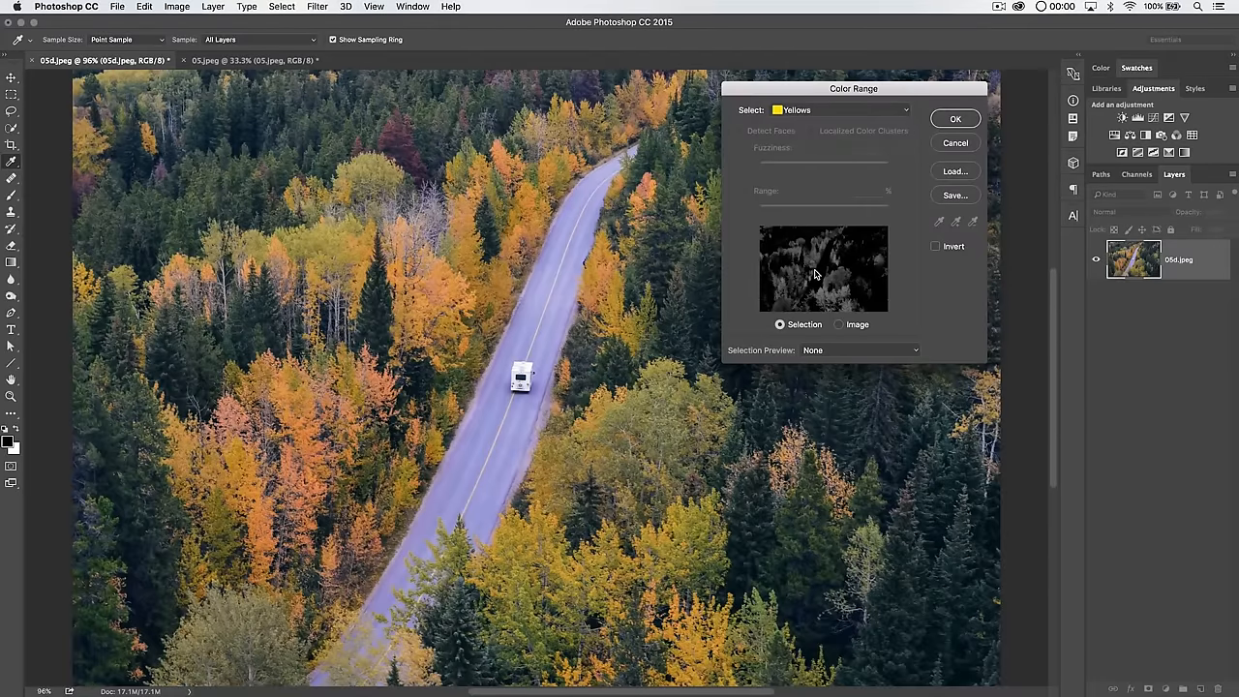
Try Cyans, settle on Yellows and accept the foliage selection
{"action": "left_click", "coordinate": [814, 109]}
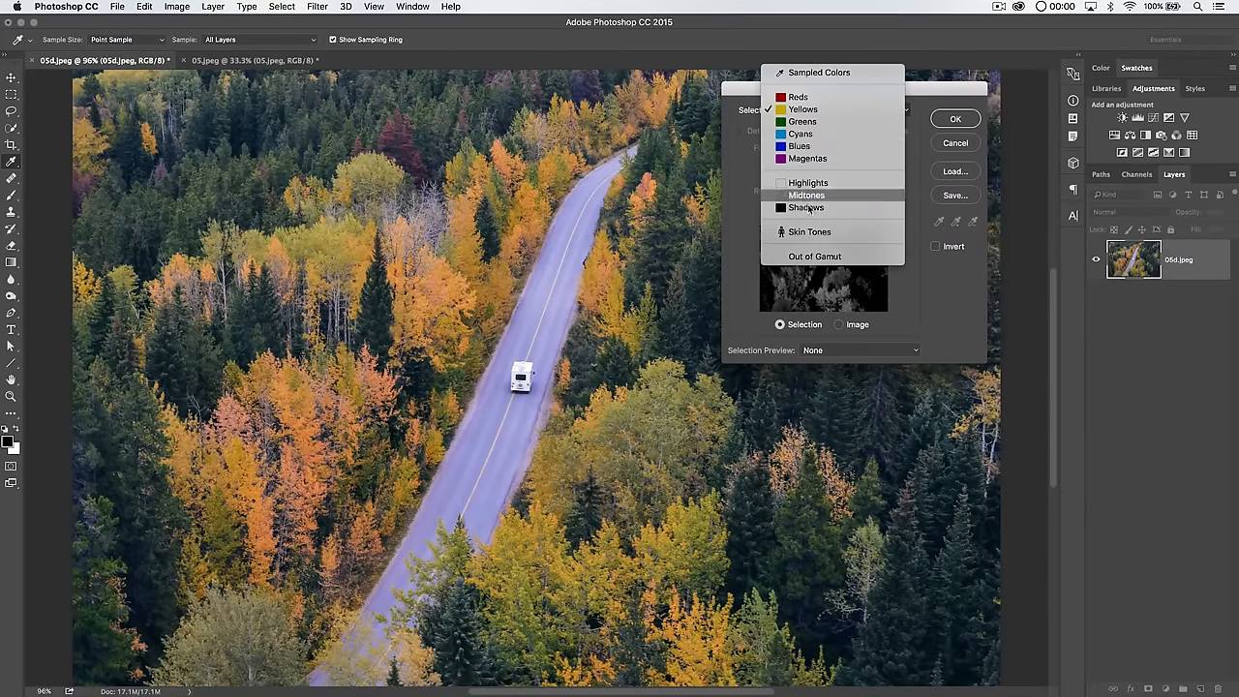
{"action": "left_click", "coordinate": [801, 134]}
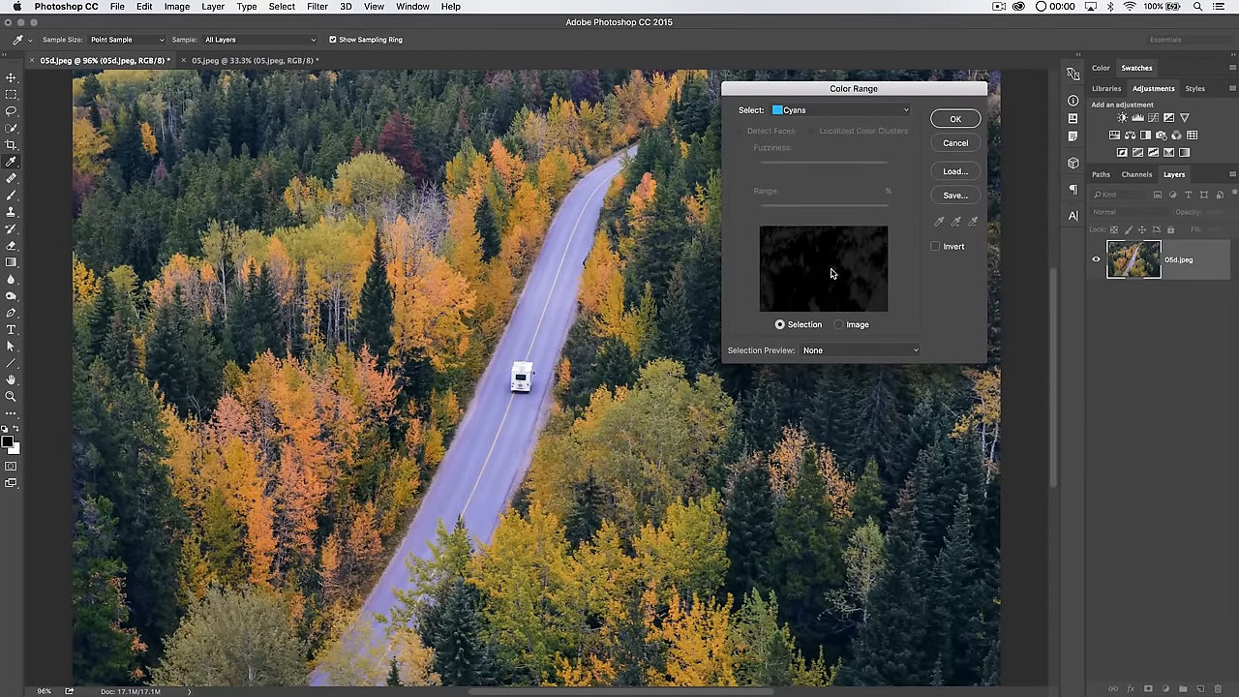
{"action": "left_click", "coordinate": [814, 110]}
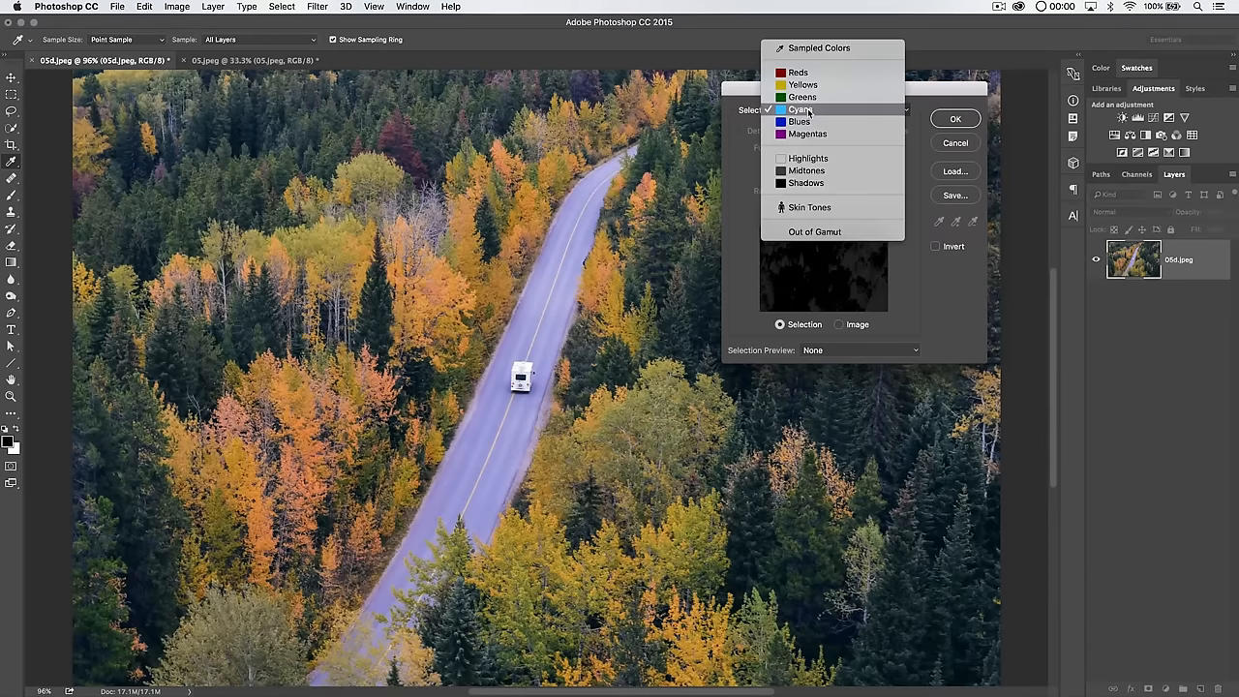
{"action": "left_click", "coordinate": [801, 85]}
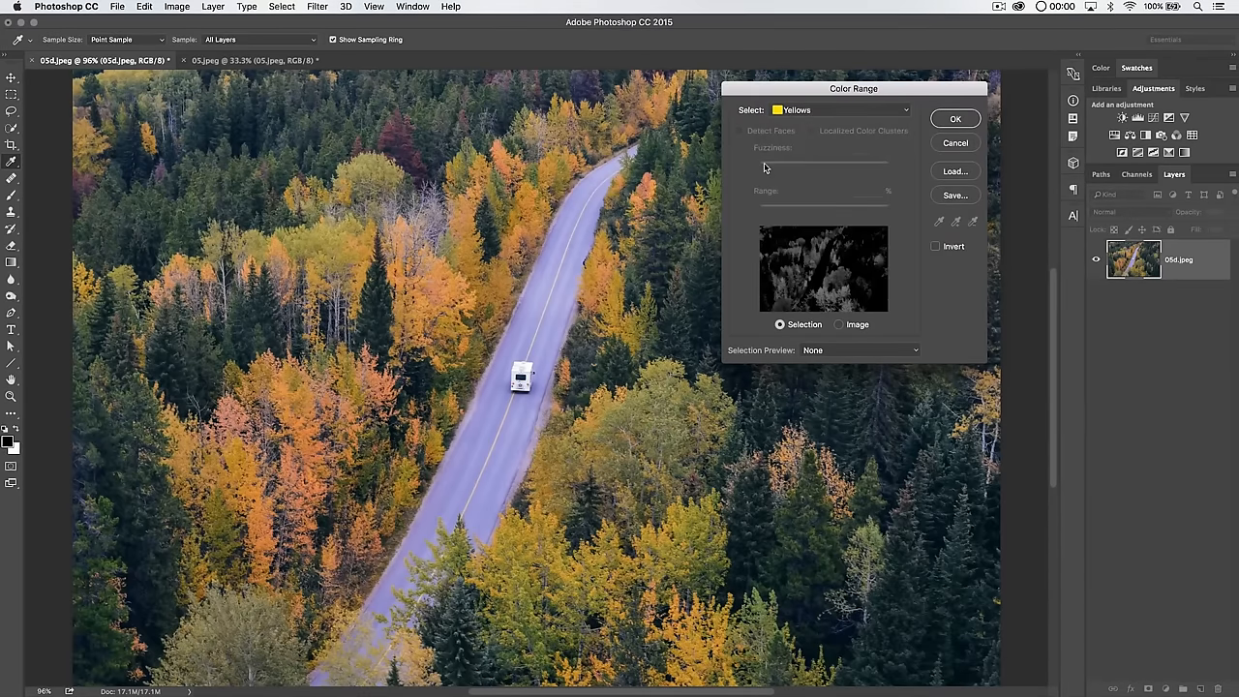
{"action": "left_click", "coordinate": [956, 120]}
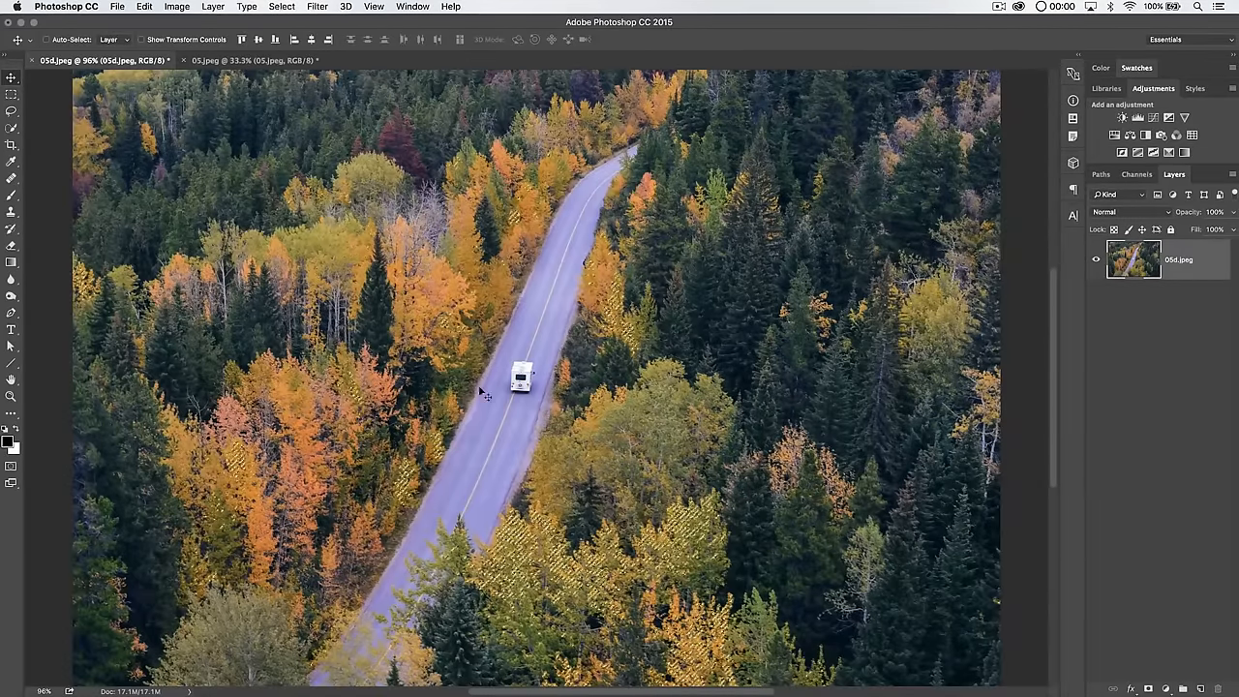
{"action": "left_click", "coordinate": [213, 7]}
{"action": "mouse_move", "coordinate": [255, 168]}
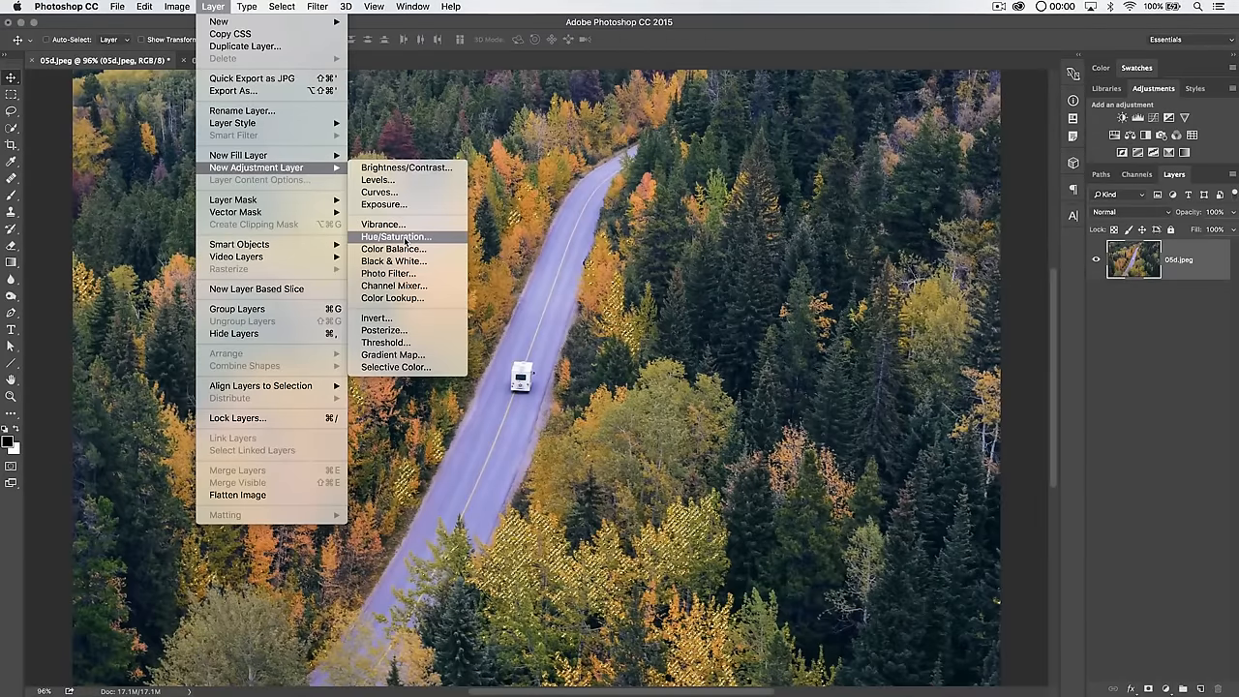
Add a Hue/Saturation adjustment layer masked to the foliage and inspect its mask
{"action": "left_click", "coordinate": [395, 237]}
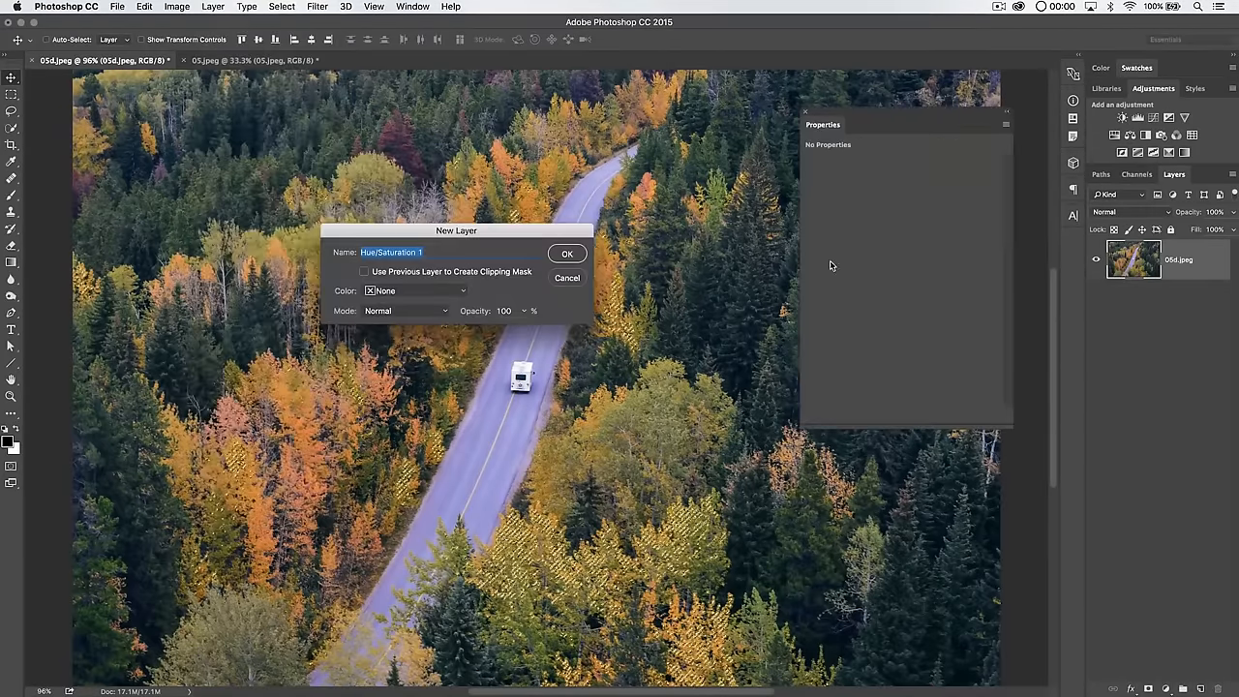
{"action": "left_click", "coordinate": [565, 243]}
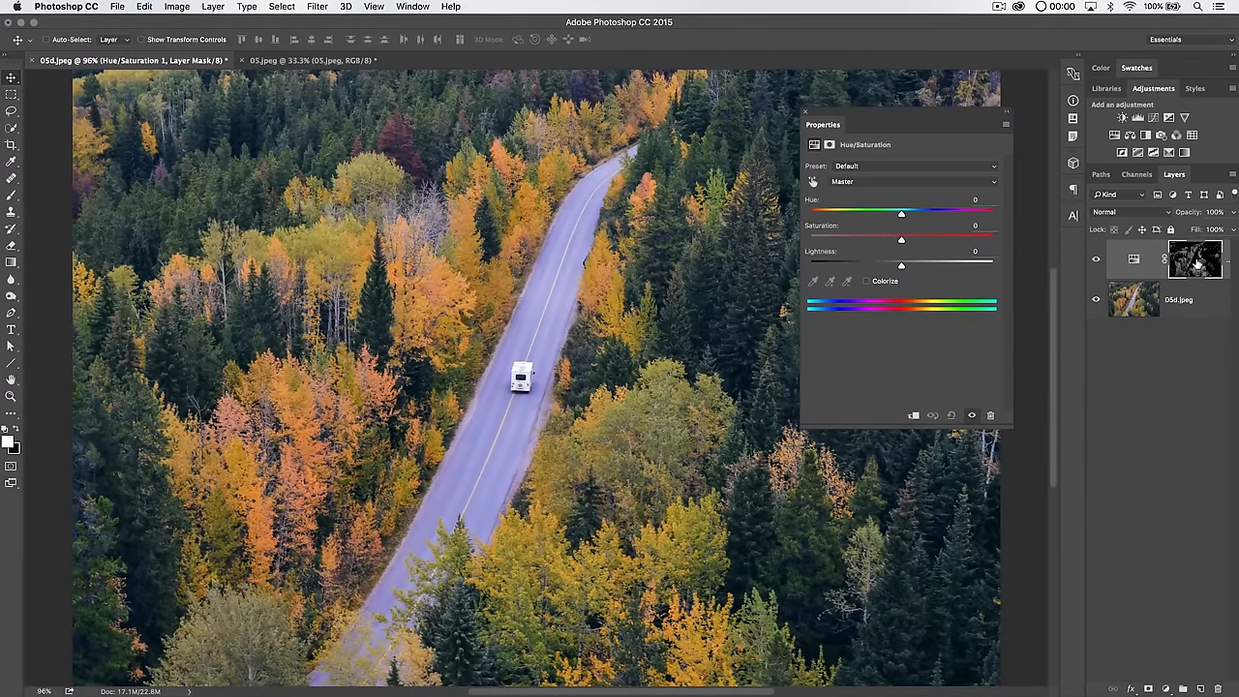
{"action": "left_click", "coordinate": [1197, 261], "text": "alt"}
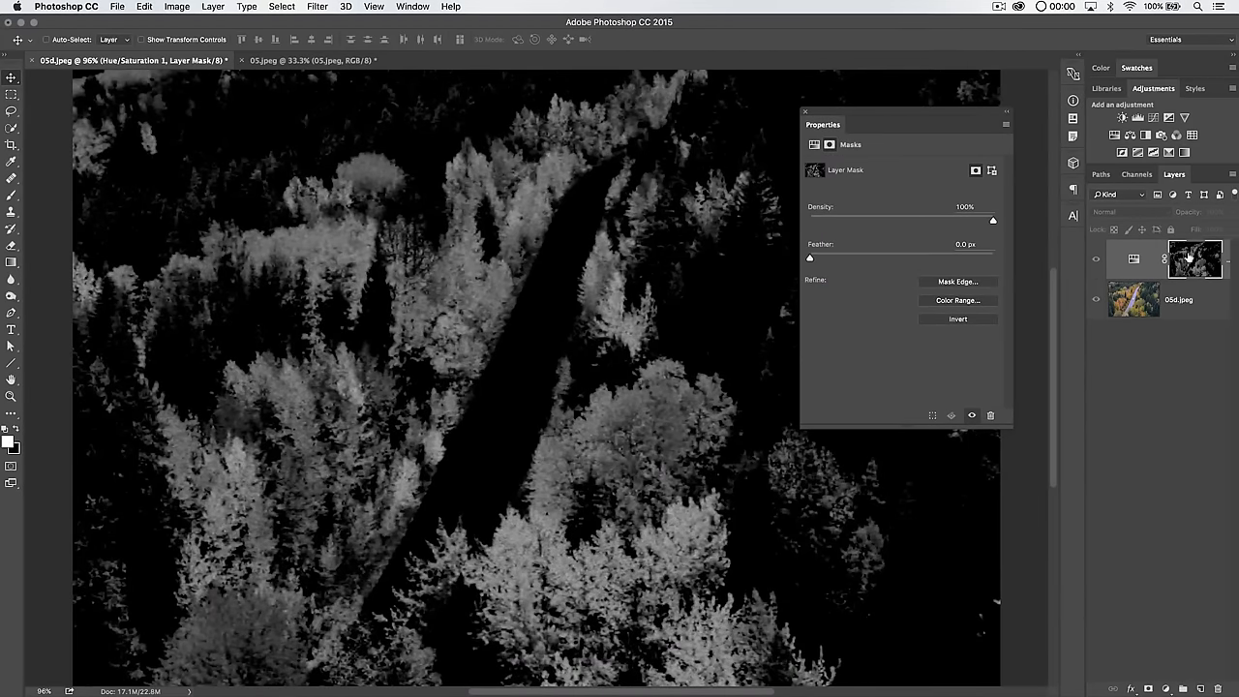
{"action": "left_click", "coordinate": [1189, 258], "text": "alt"}
{"action": "left_click", "coordinate": [1134, 258]}
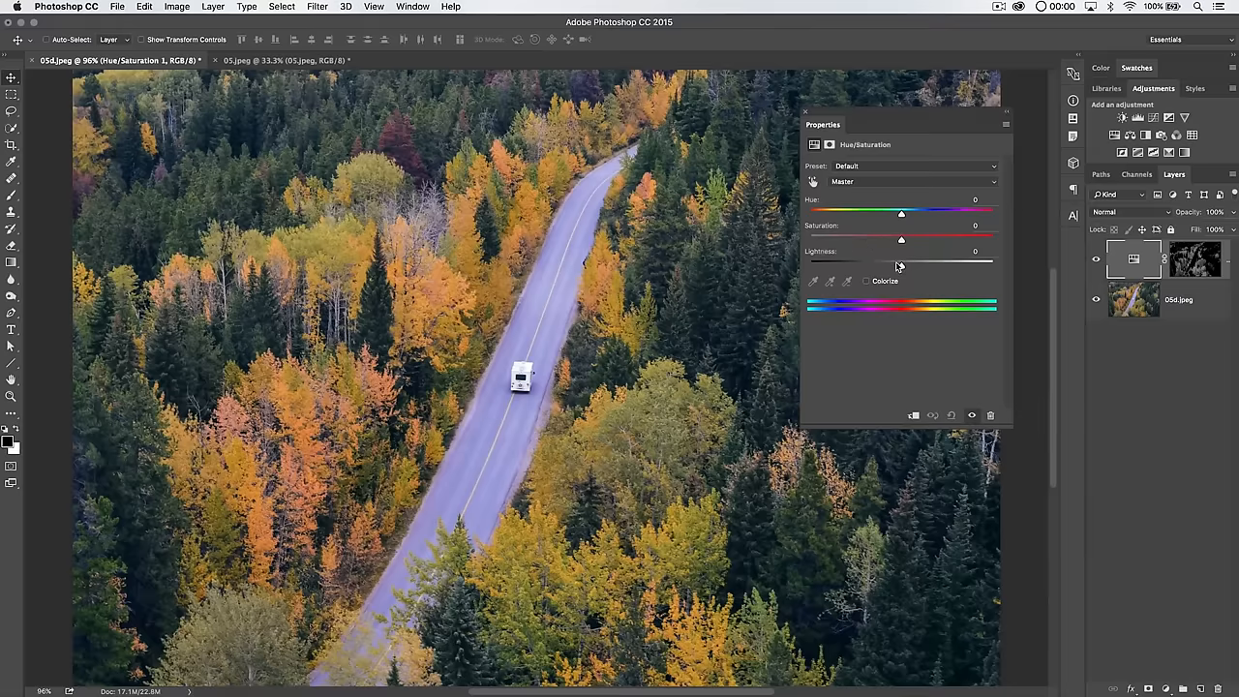
Nudge the foliage hue and boost its saturation, then dismiss the settings
{"action": "left_click_drag", "start_coordinate": [900, 214], "coordinate": [874, 214]}
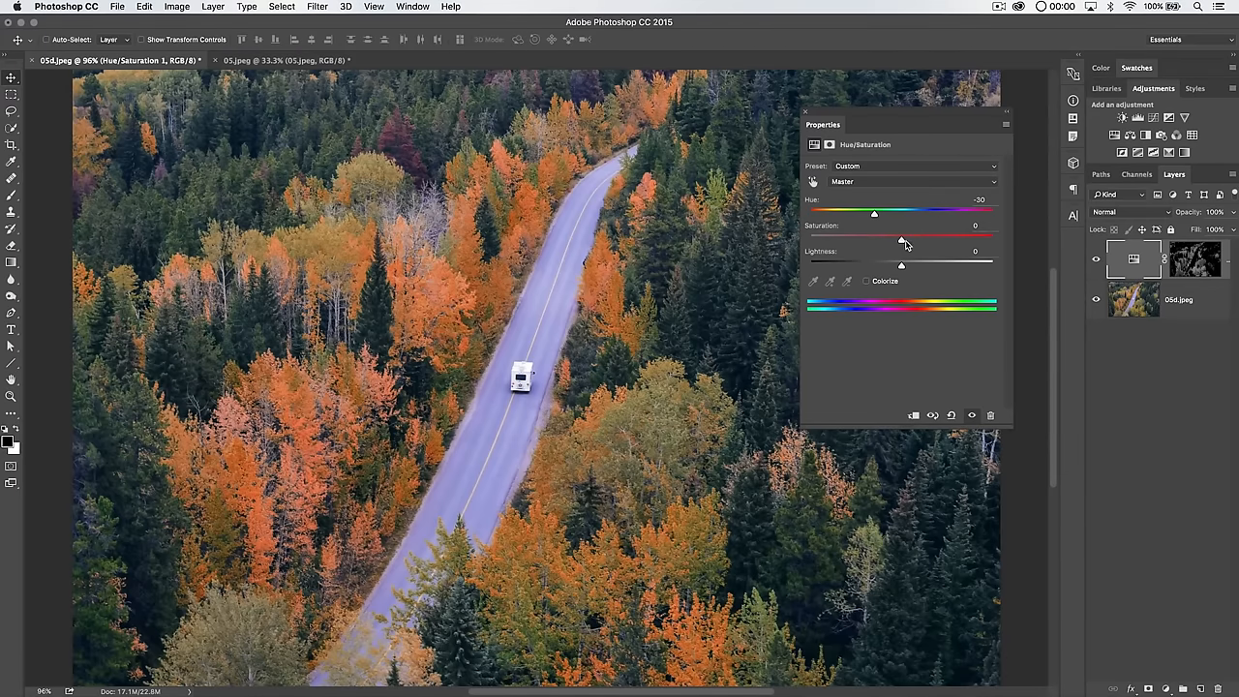
{"action": "left_click_drag", "start_coordinate": [900, 239], "coordinate": [938, 239]}
{"action": "mouse_move", "coordinate": [874, 214]}
{"action": "left_mouse_down"}
{"action": "mouse_move", "coordinate": [900, 214]}
{"action": "mouse_move", "coordinate": [930, 239]}
{"action": "left_mouse_up"}
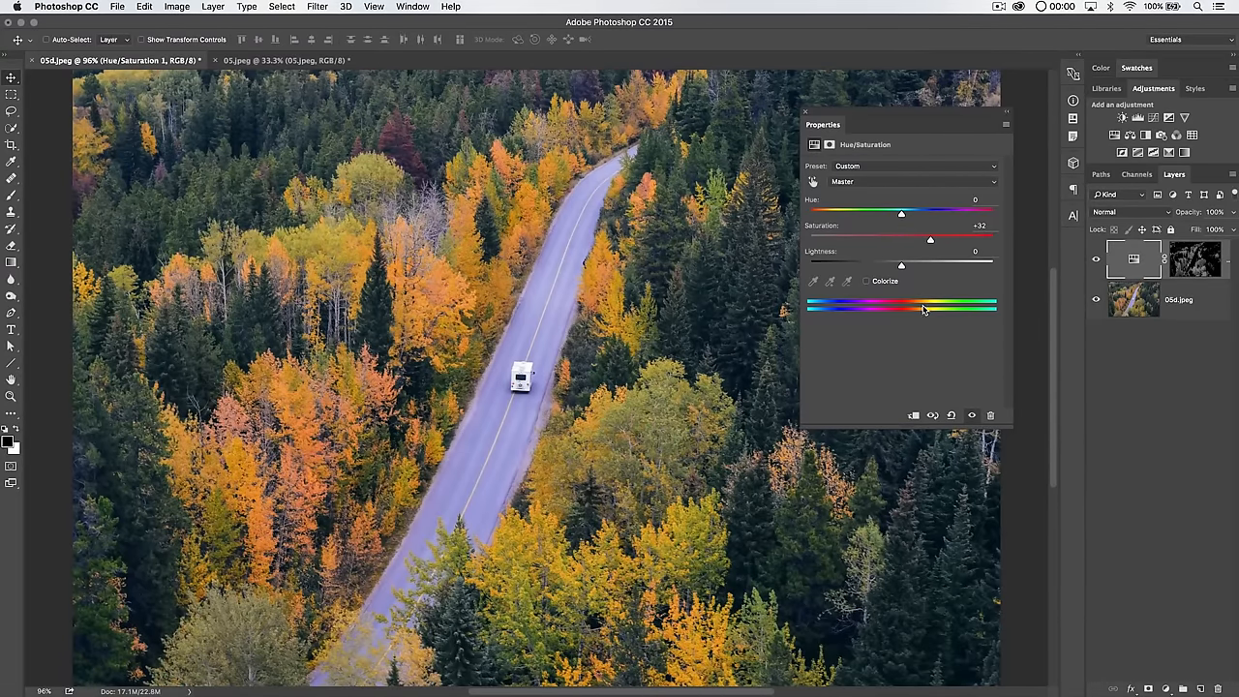
{"action": "left_click", "coordinate": [806, 113]}
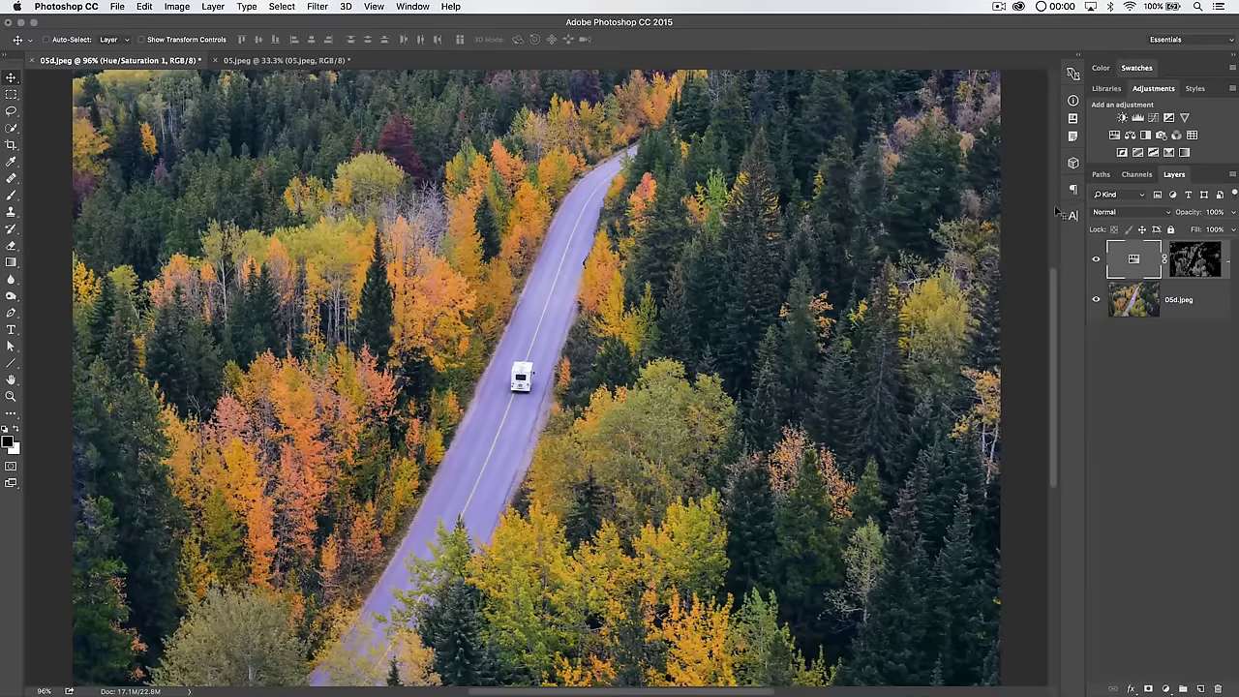
Compare with and without the adjustment, fit on screen, and delete the layer
{"action": "left_click", "coordinate": [1096, 259]}
{"action": "key", "text": "super+0"}
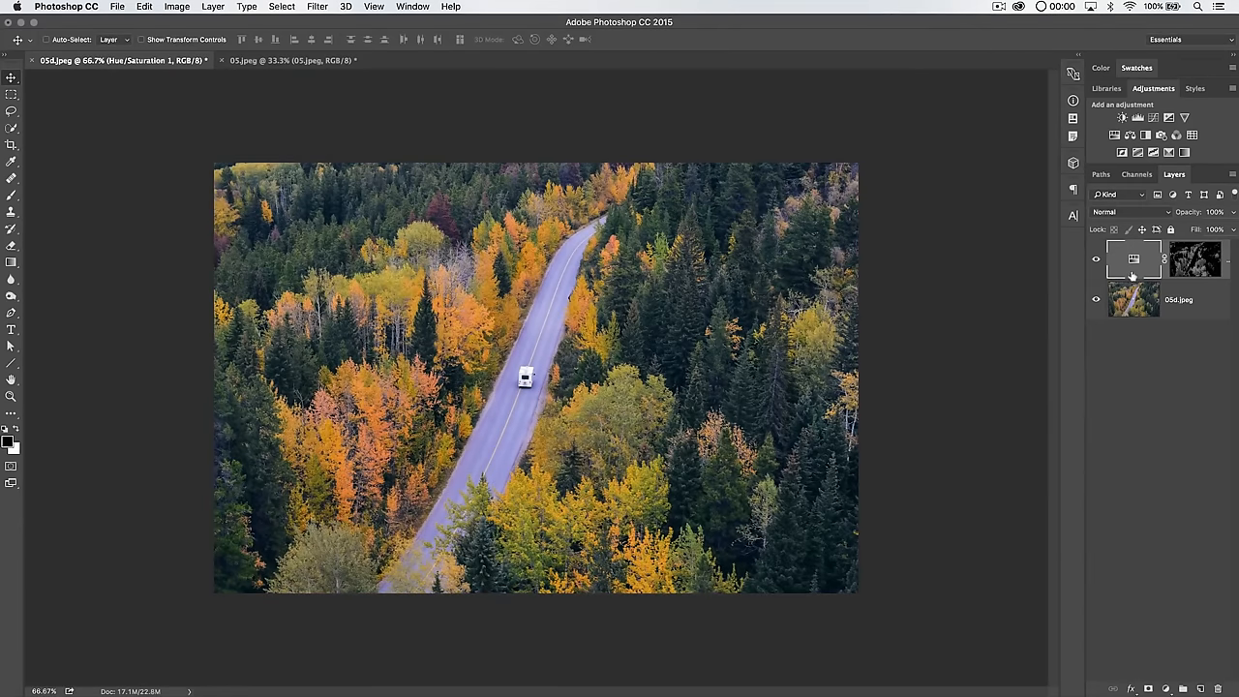
{"action": "key", "text": "Delete"}
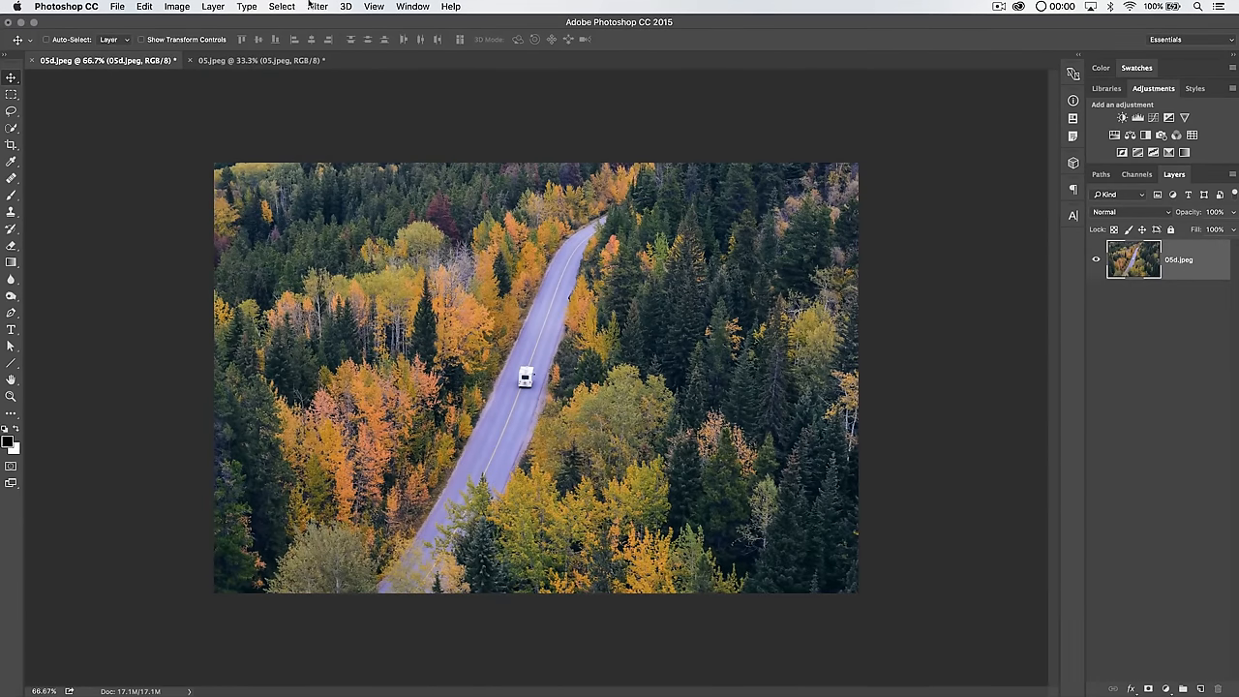
Start a Color Range selection set to Highlights
{"action": "left_click", "coordinate": [282, 6]}
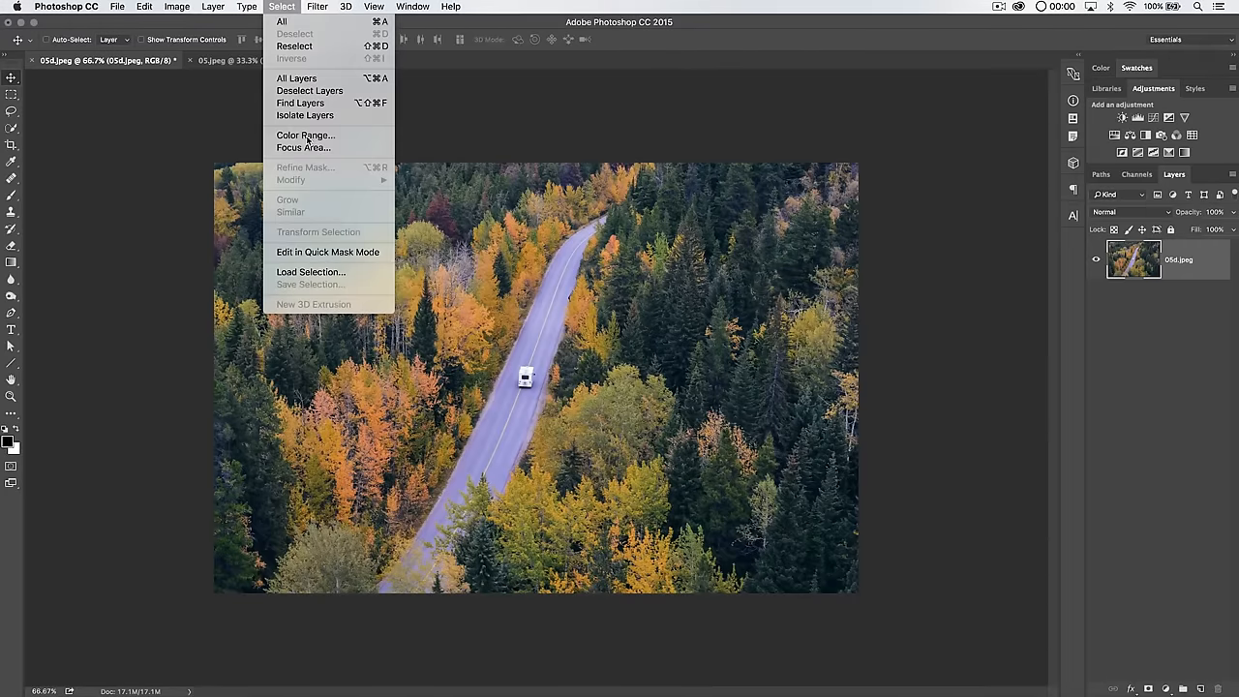
{"action": "left_click", "coordinate": [329, 138]}
{"action": "left_click", "coordinate": [837, 110]}
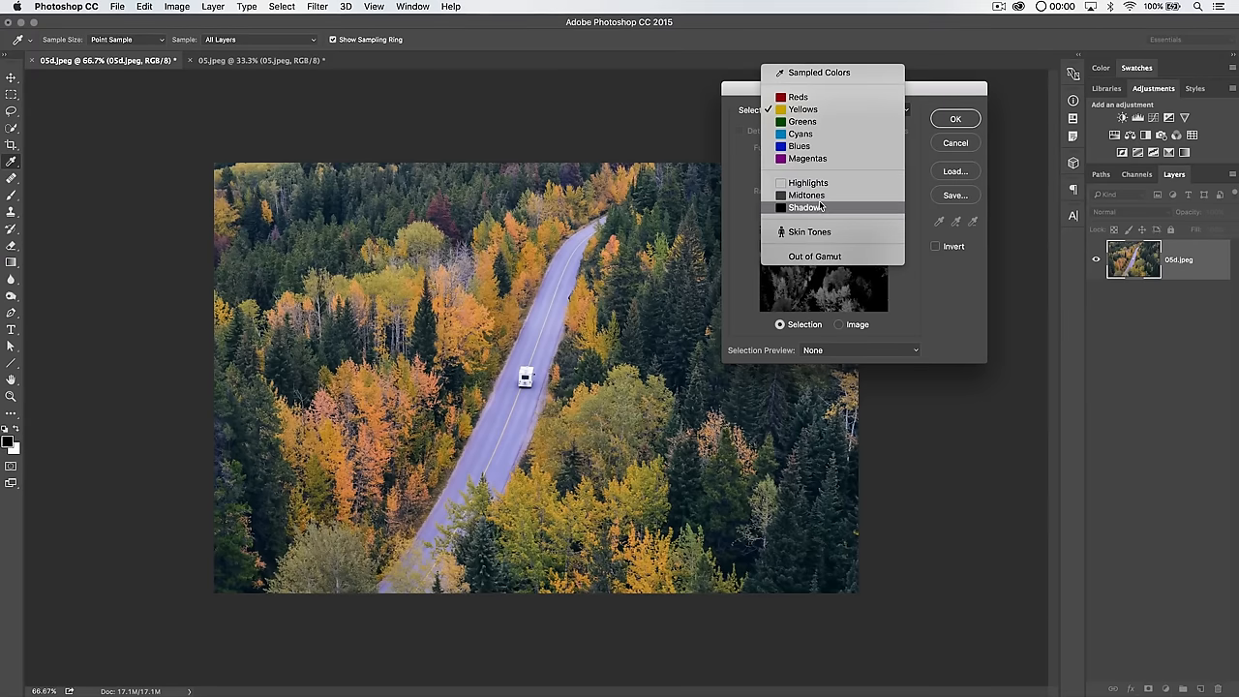
{"action": "left_click", "coordinate": [808, 183]}
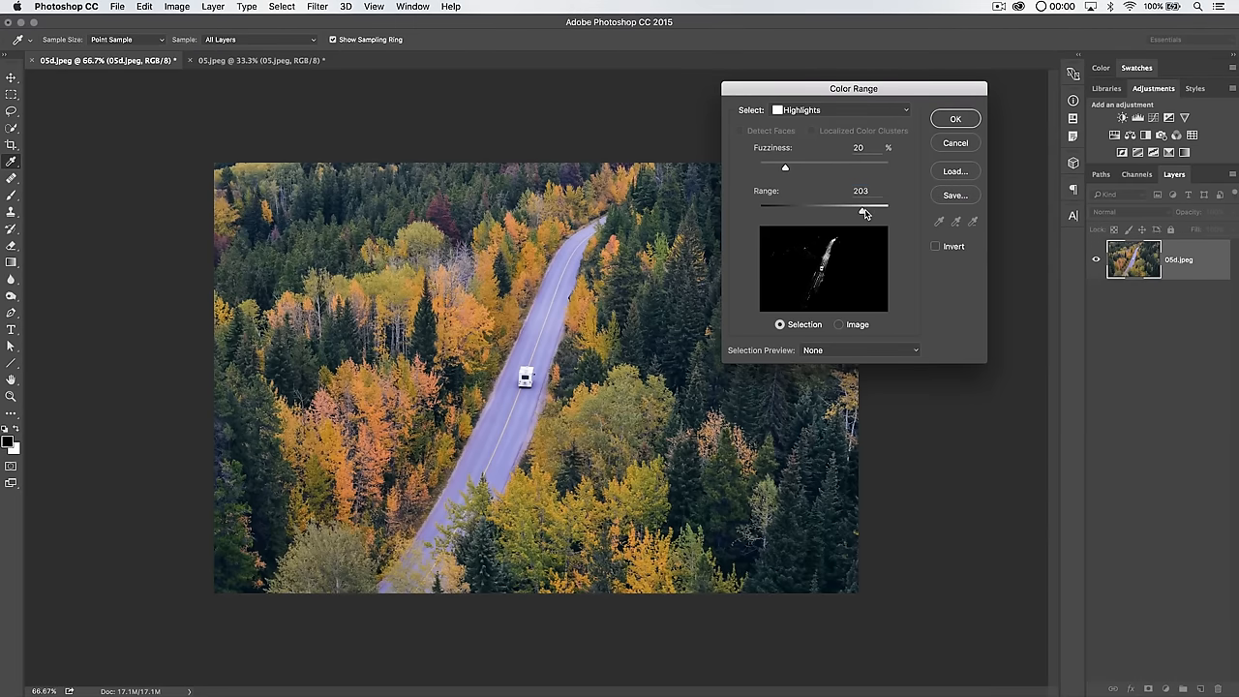
Tune the highlights threshold to include the road and light trees, and accept
{"action": "mouse_move", "coordinate": [862, 211]}
{"action": "left_mouse_down"}
{"action": "mouse_move", "coordinate": [841, 213]}
{"action": "mouse_move", "coordinate": [895, 208]}
{"action": "left_mouse_up"}
{"action": "left_click_drag", "start_coordinate": [887, 211], "coordinate": [842, 212]}
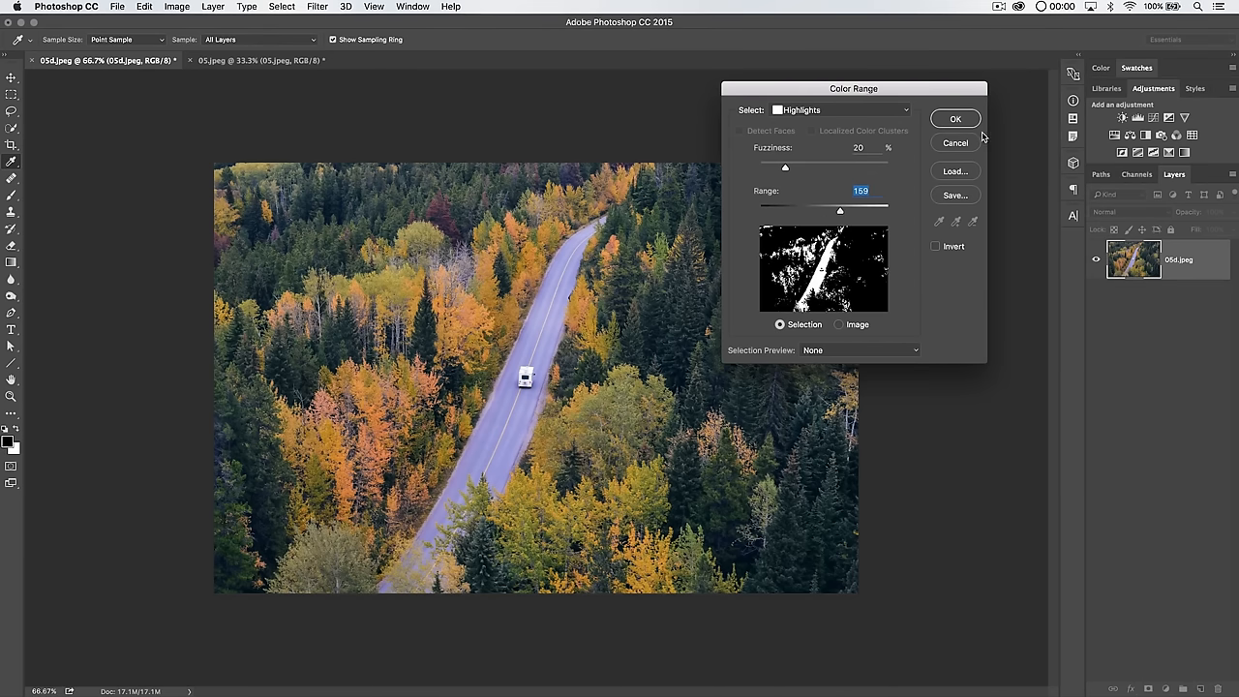
{"action": "left_click", "coordinate": [955, 119]}
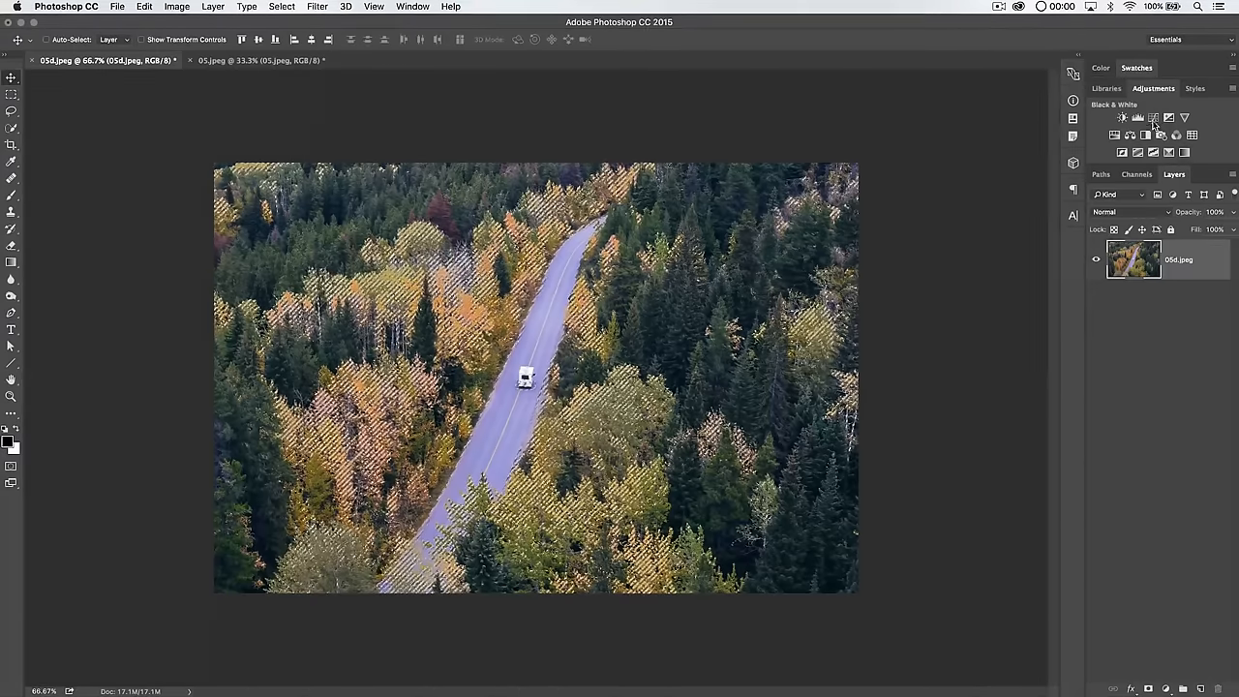
Add a Curves layer masked to the highlights with an S-curve and compare it
{"action": "left_click", "coordinate": [1153, 117]}
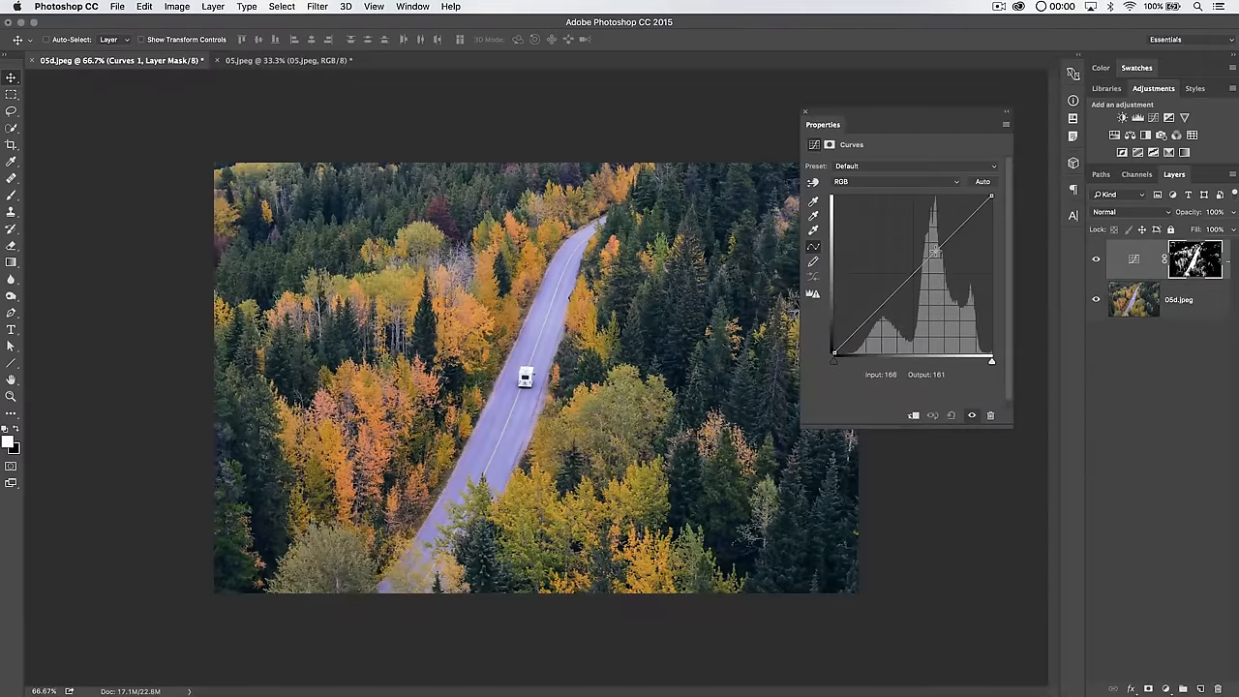
{"action": "left_click_drag", "start_coordinate": [935, 253], "coordinate": [931, 237]}
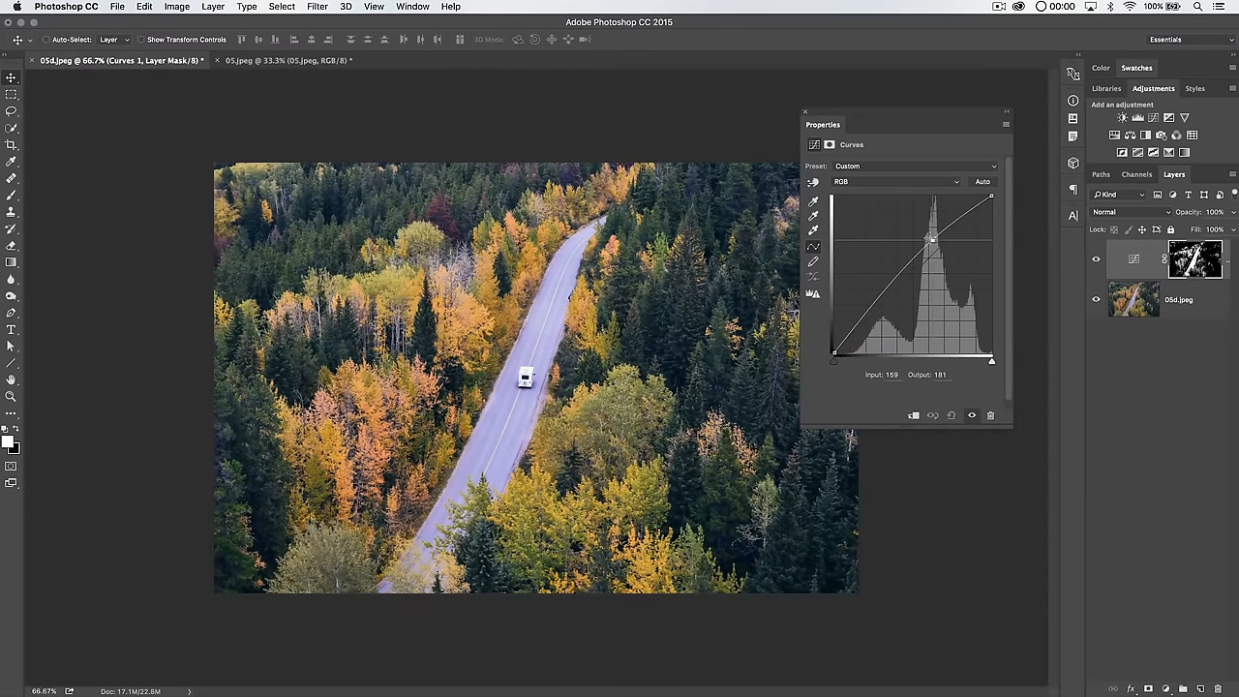
{"action": "left_click_drag", "start_coordinate": [870, 305], "coordinate": [875, 313]}
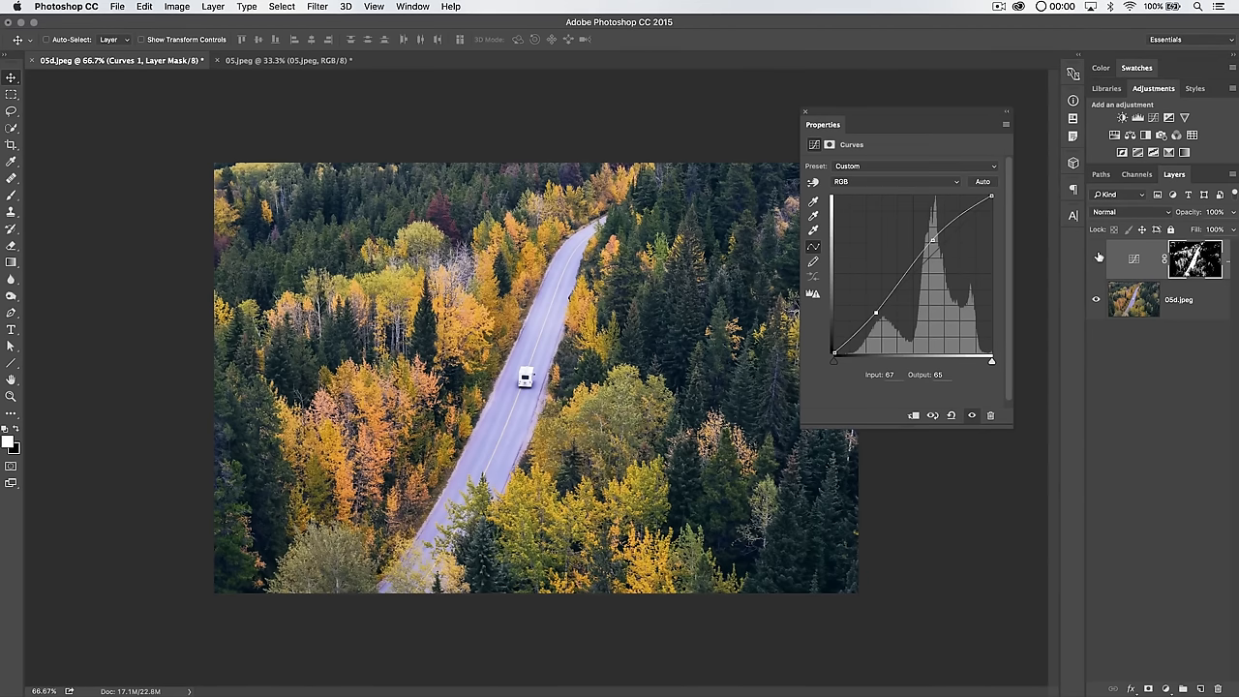
{"action": "left_click", "coordinate": [1096, 259]}
Dismiss the properties and delete the trial Curves layer
{"action": "left_click", "coordinate": [807, 116]}
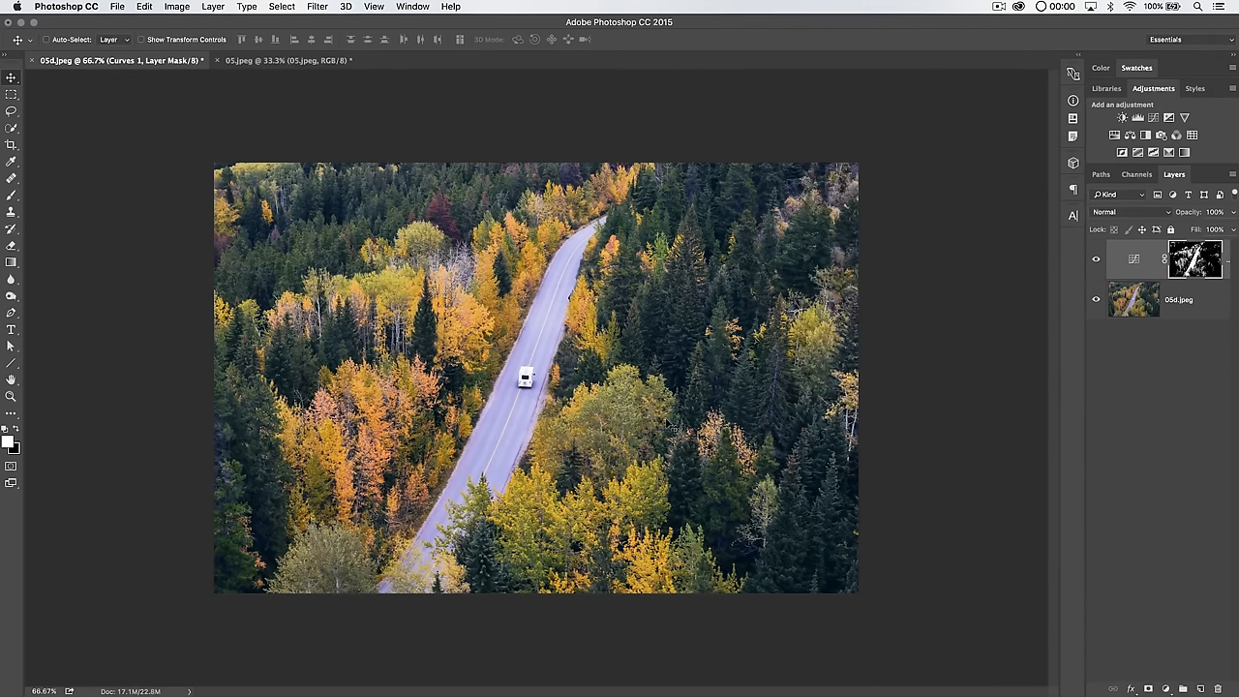
{"action": "left_click", "coordinate": [1135, 258]}
{"action": "key", "text": "BackSpace"}
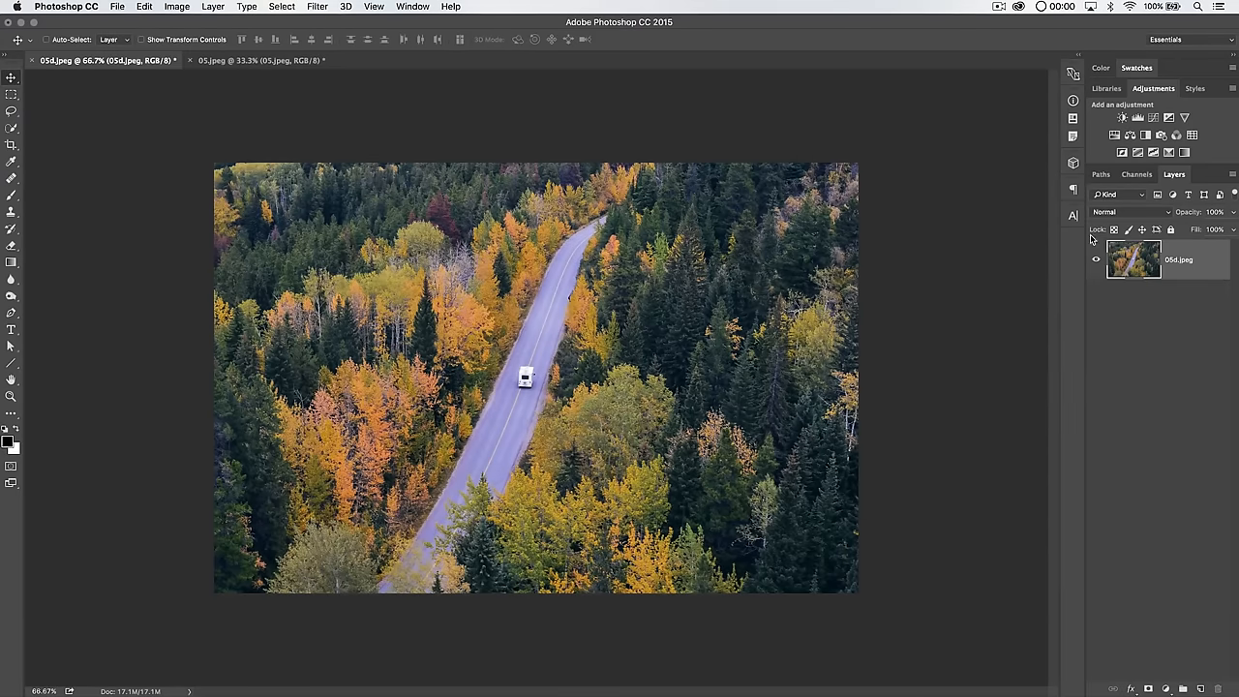
{"action": "left_click", "coordinate": [281, 7]}
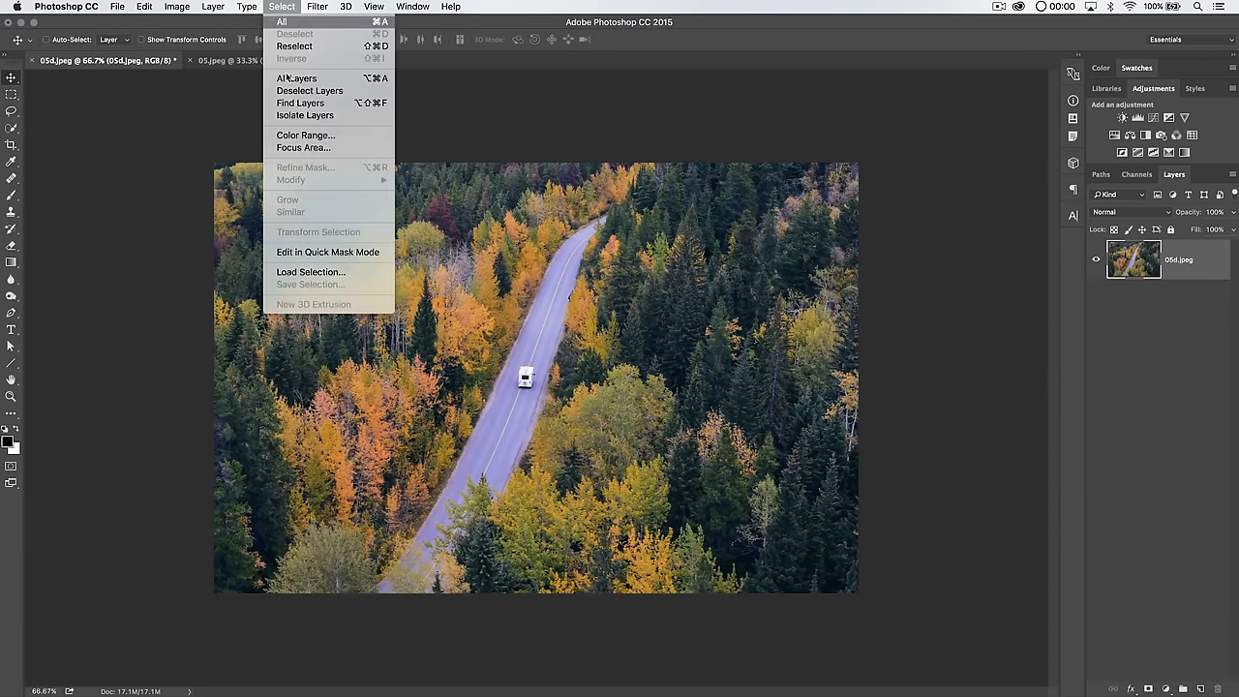
{"action": "left_click", "coordinate": [310, 136]}
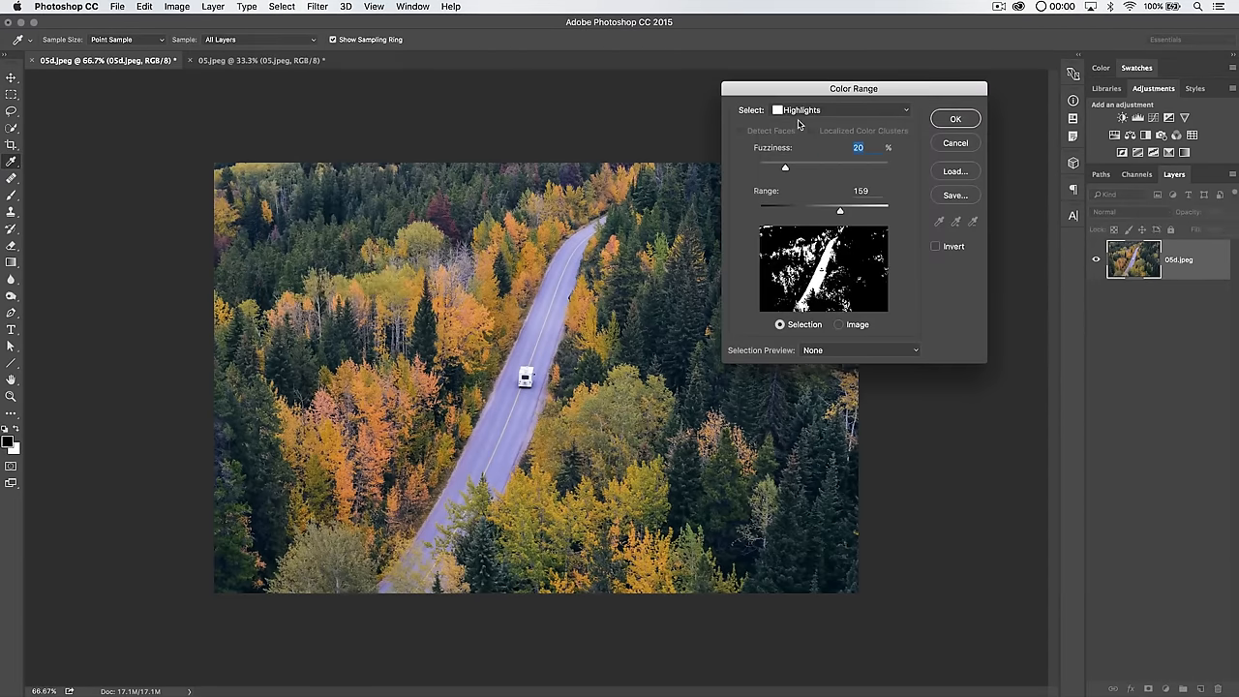
{"action": "left_click", "coordinate": [838, 110]}
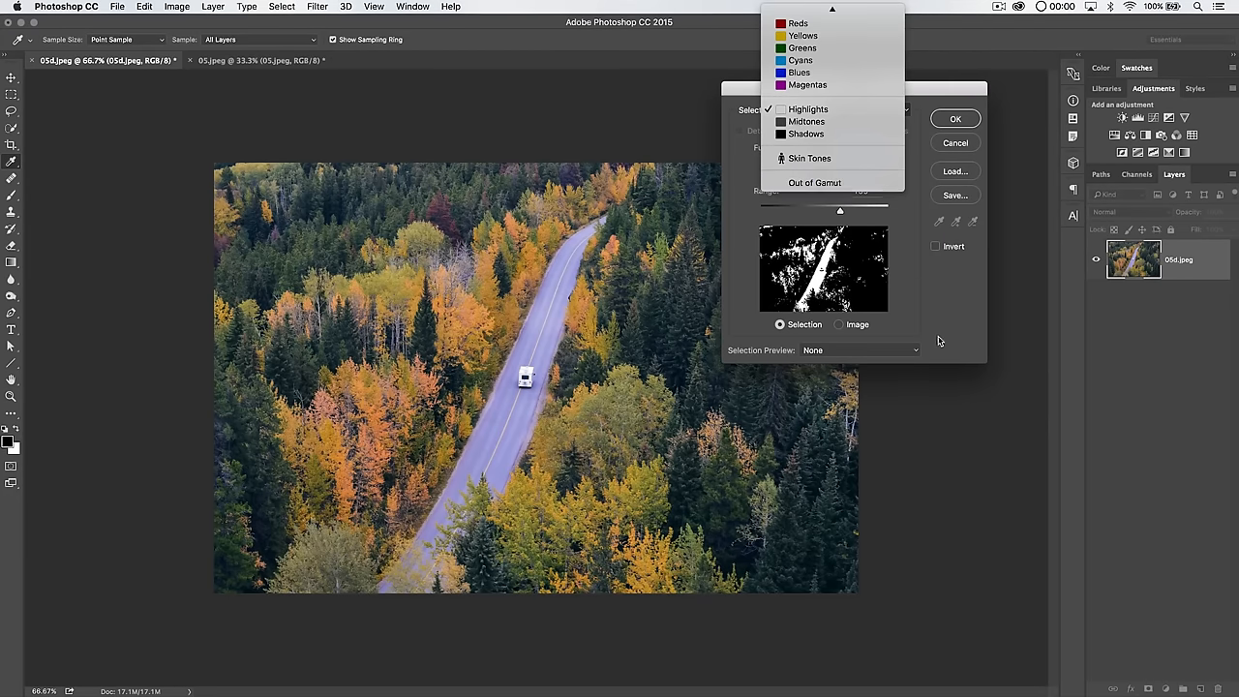
{"action": "left_click", "coordinate": [941, 341]}
{"action": "left_click", "coordinate": [956, 144]}
Turn on Gamut Warning, then browse the proofing options without changes
{"action": "left_click", "coordinate": [414, 6]}
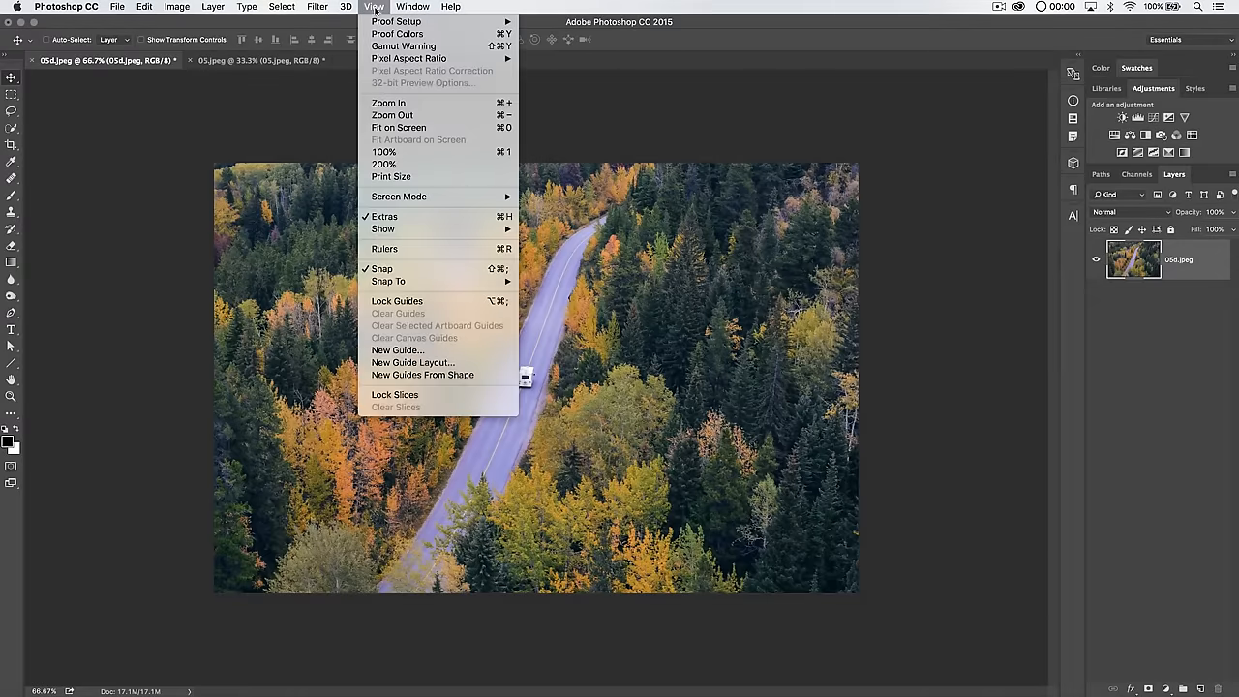
{"action": "left_click", "coordinate": [542, 159]}
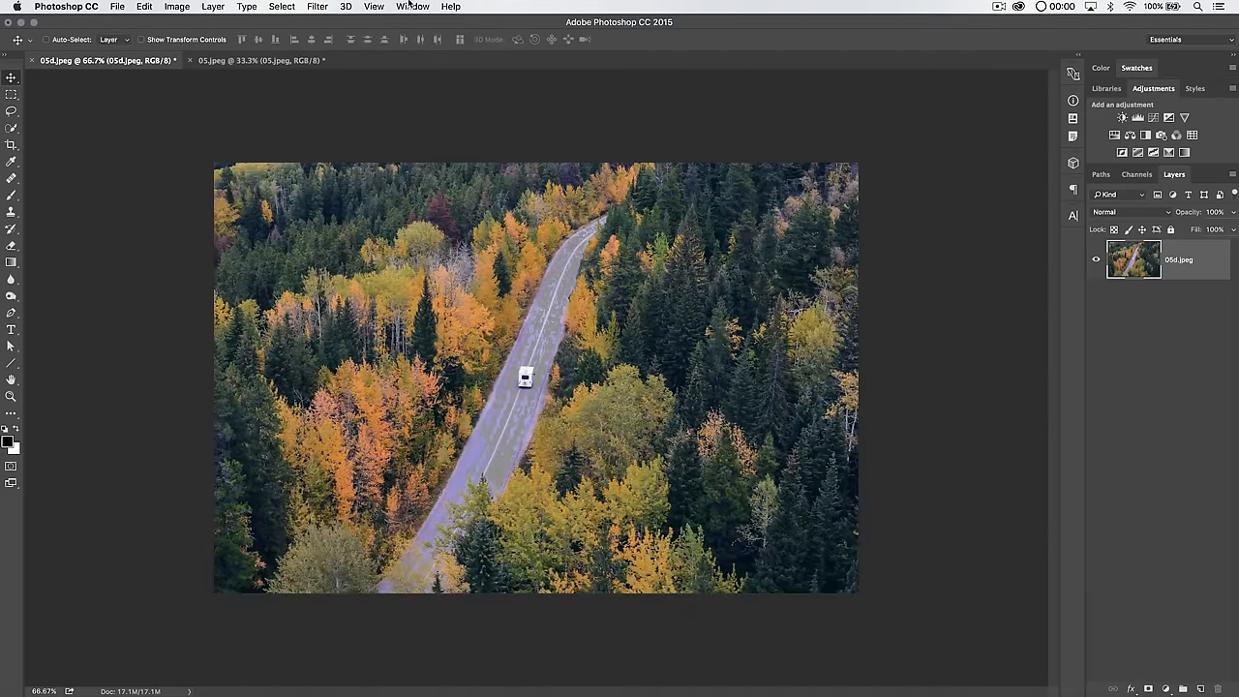
{"action": "left_click", "coordinate": [411, 6]}
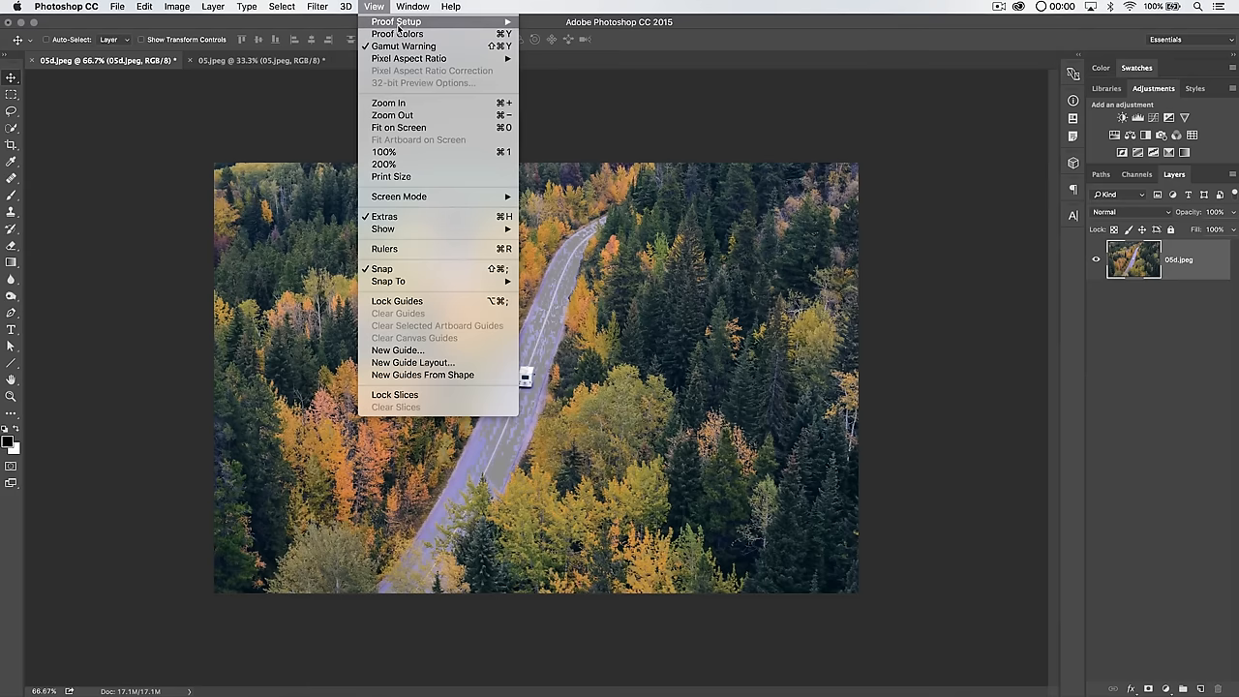
{"action": "mouse_move", "coordinate": [396, 22]}
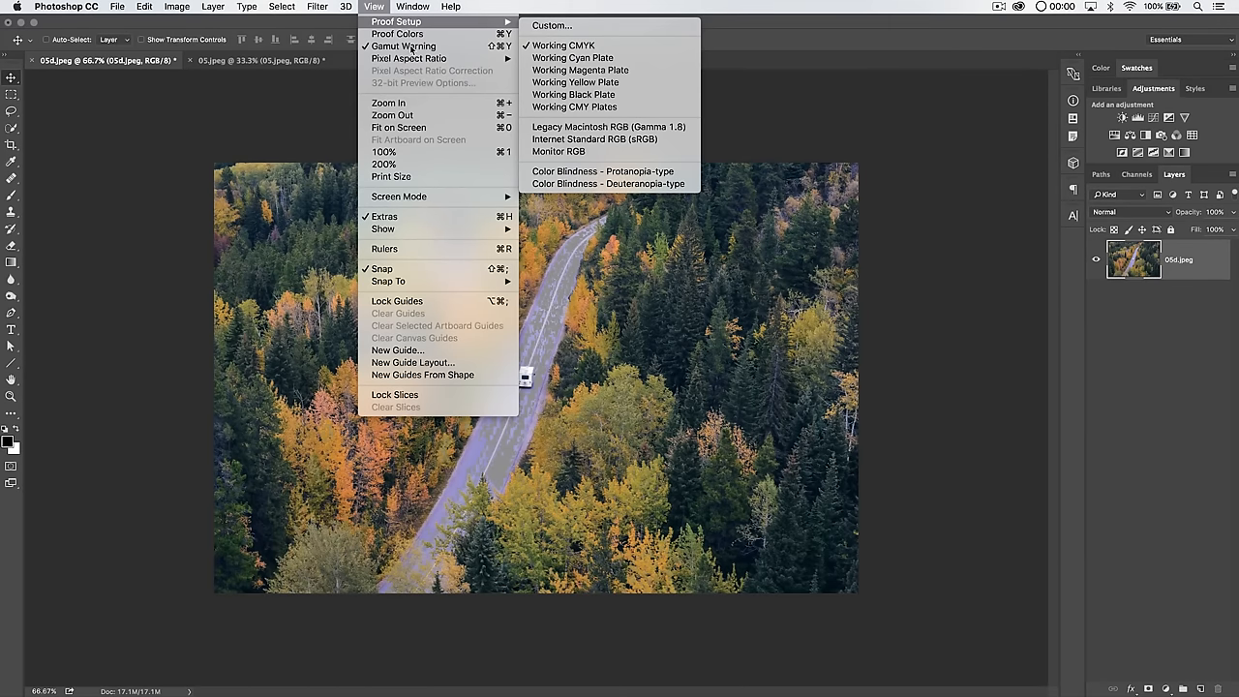
{"action": "left_click", "coordinate": [668, 191]}
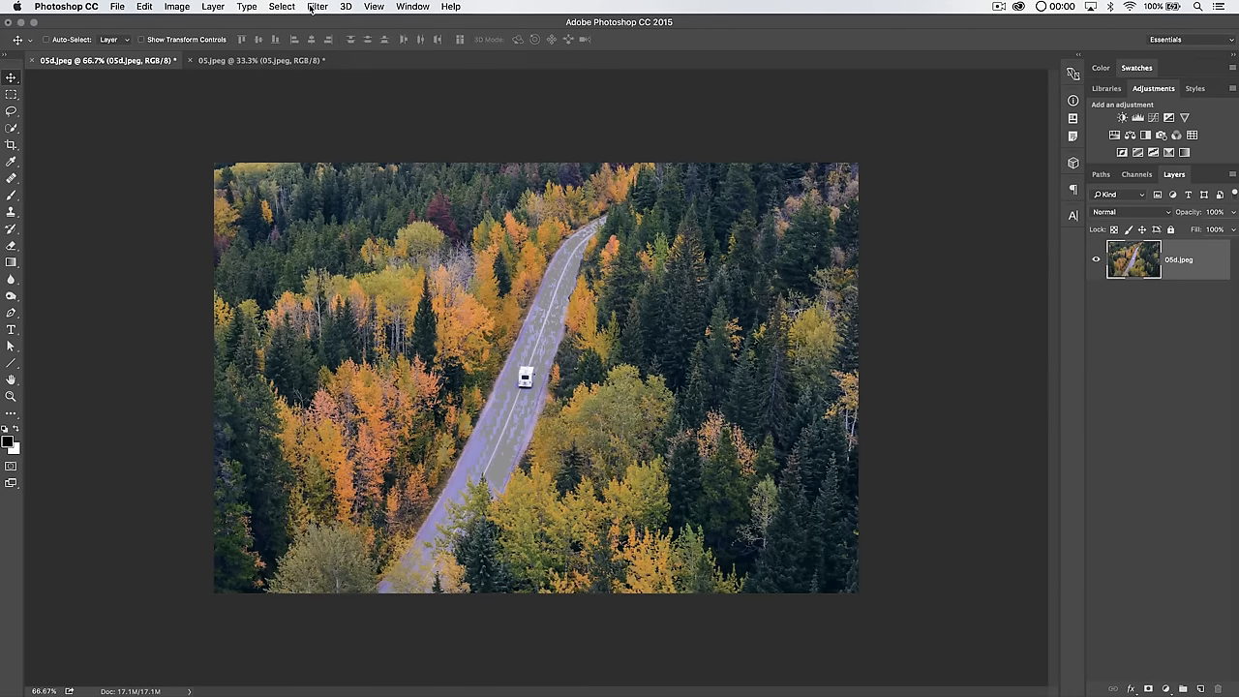
{"action": "left_click", "coordinate": [282, 7]}
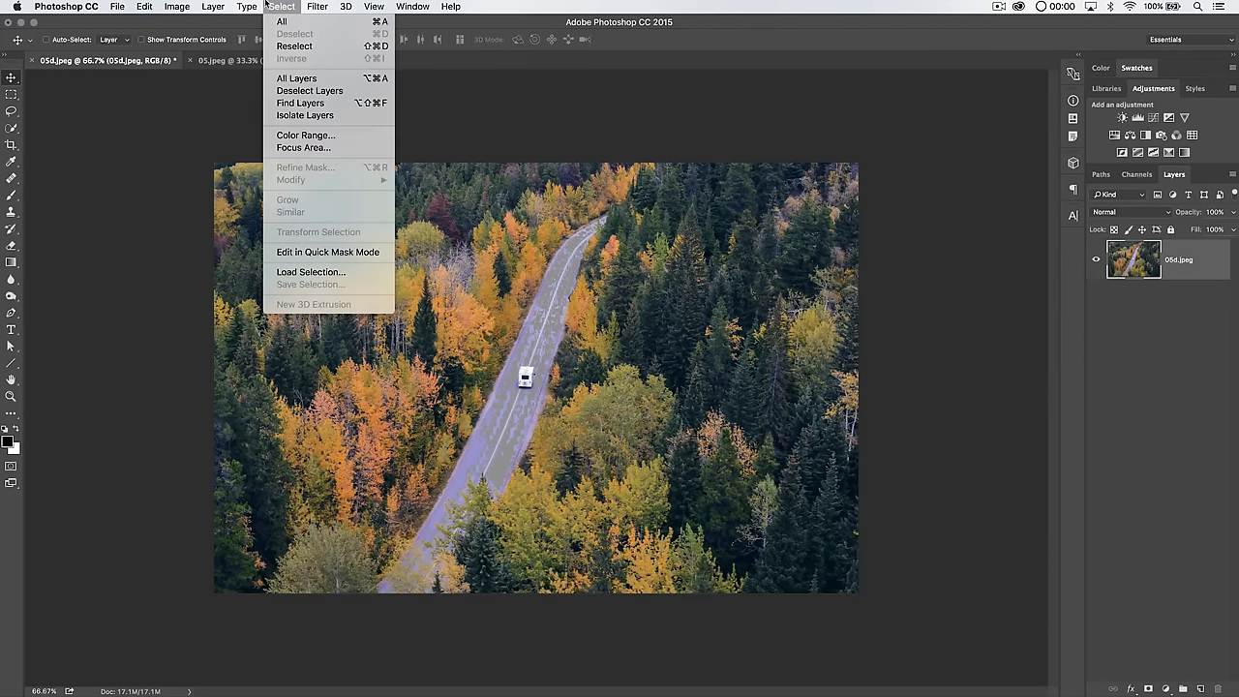
{"action": "left_click", "coordinate": [306, 135]}
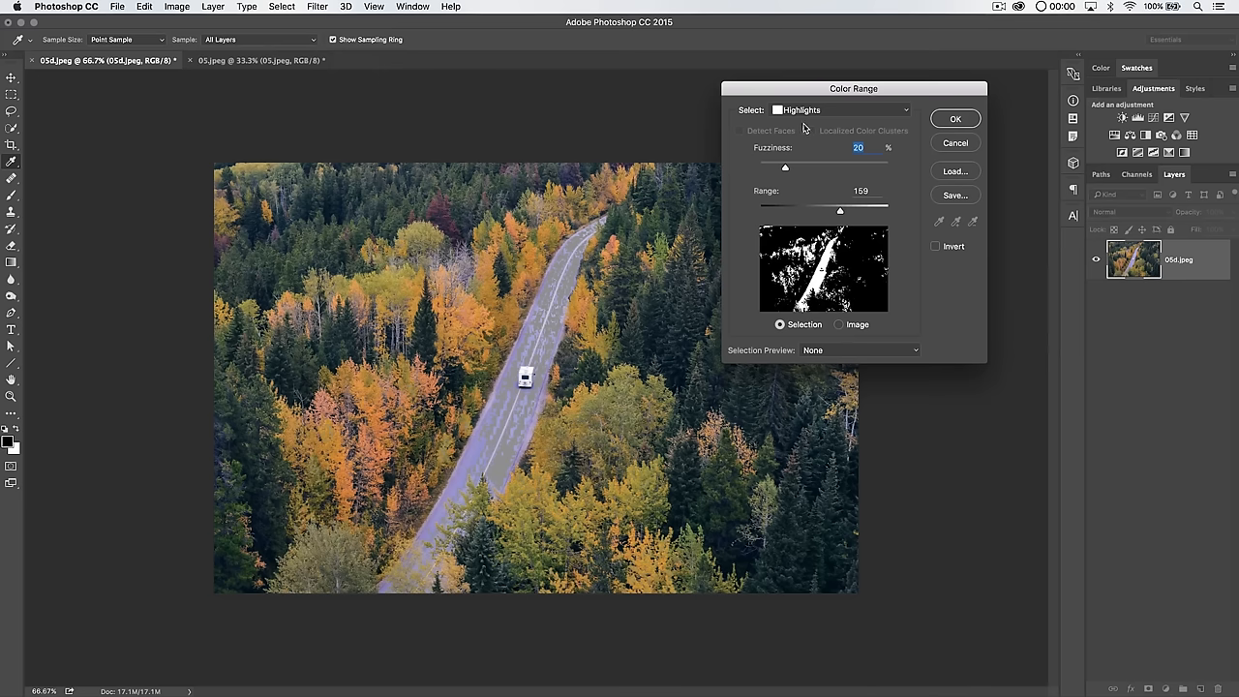
{"action": "left_click", "coordinate": [842, 109]}
{"action": "left_click", "coordinate": [815, 183]}
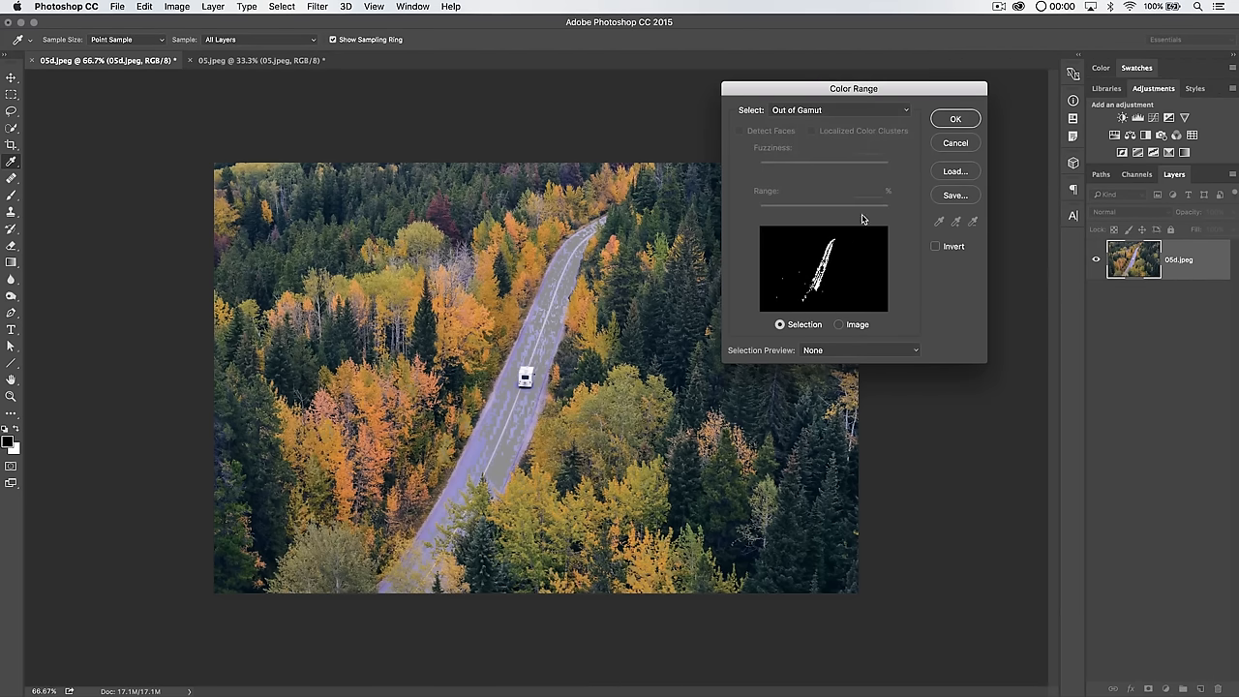
{"action": "left_click", "coordinate": [957, 119]}
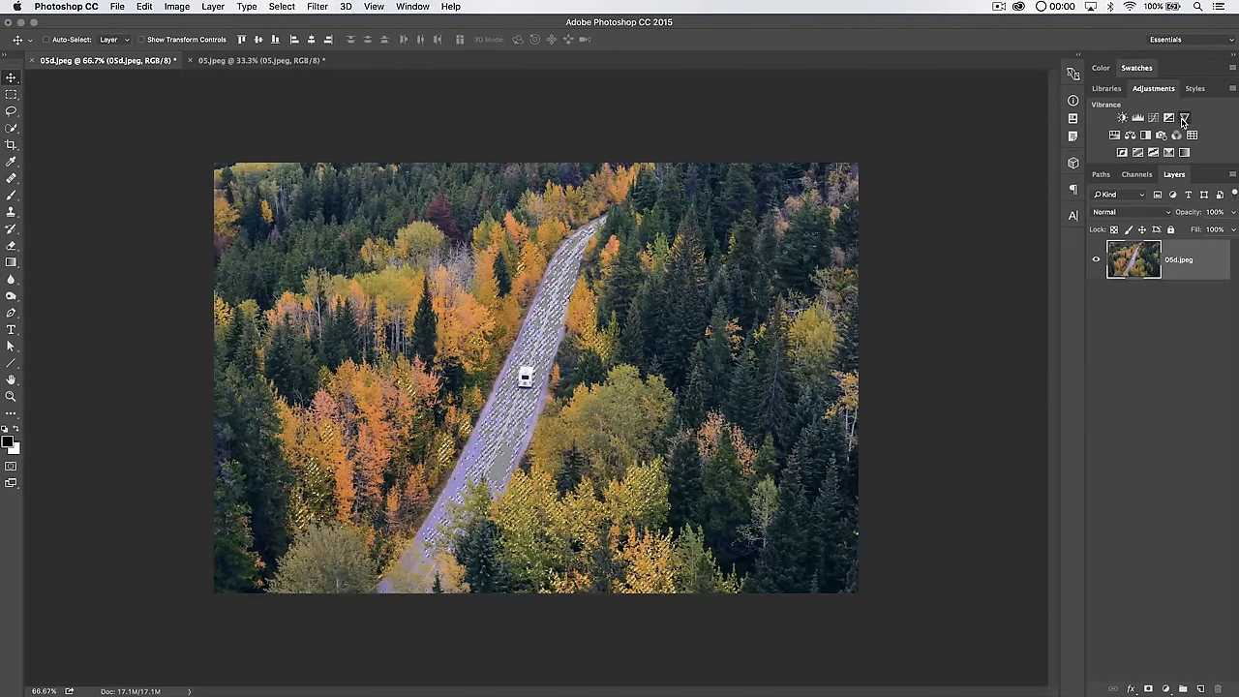
{"action": "left_click", "coordinate": [1185, 118]}
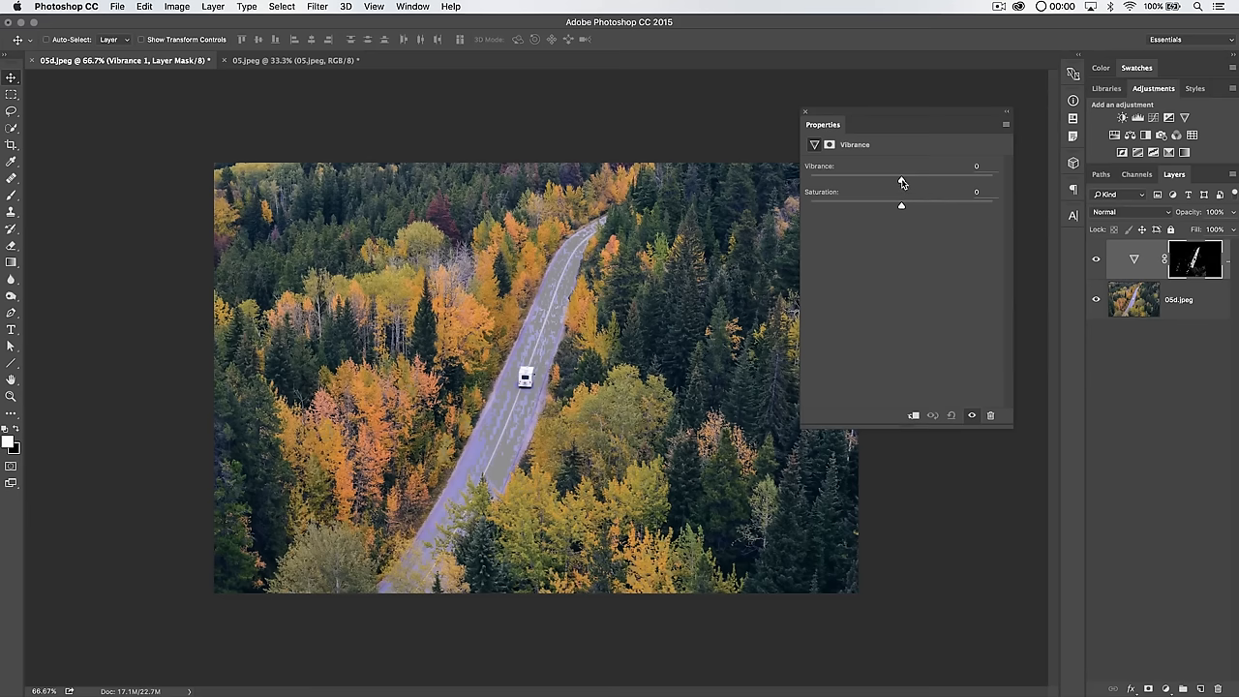
{"action": "left_click_drag", "start_coordinate": [901, 182], "coordinate": [828, 182]}
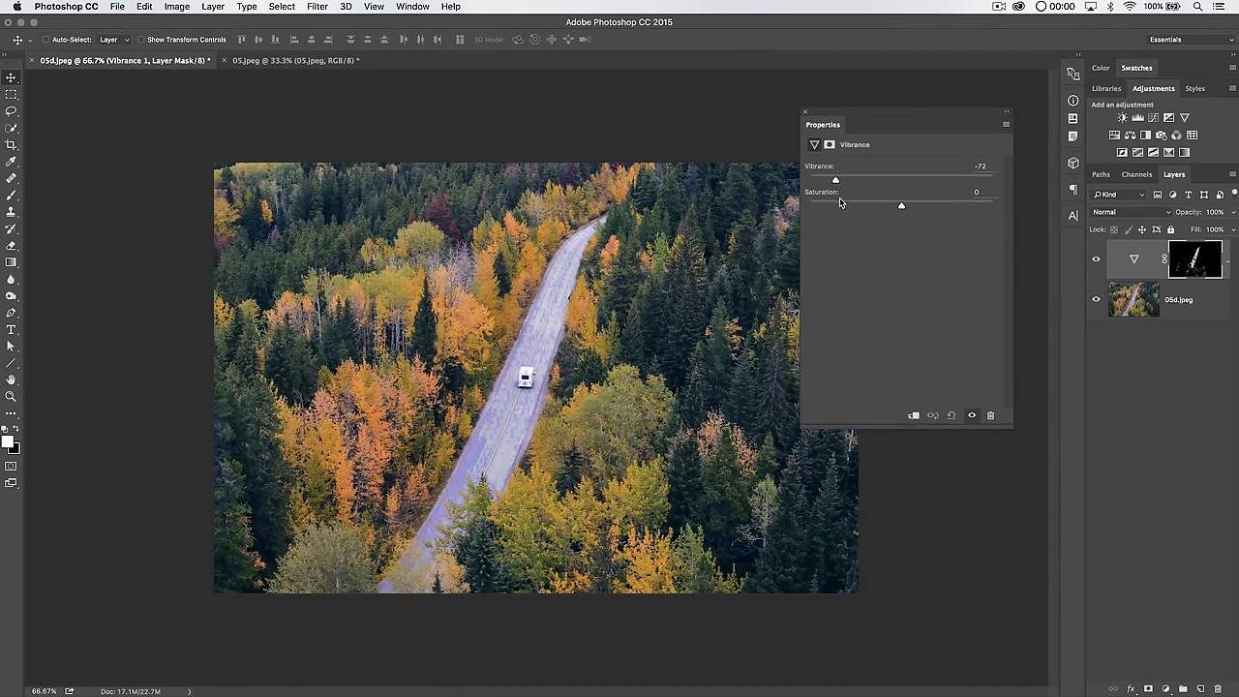
{"action": "mouse_move", "coordinate": [828, 182]}
{"action": "left_mouse_down"}
{"action": "mouse_move", "coordinate": [878, 182]}
{"action": "mouse_move", "coordinate": [876, 207]}
{"action": "left_mouse_up"}
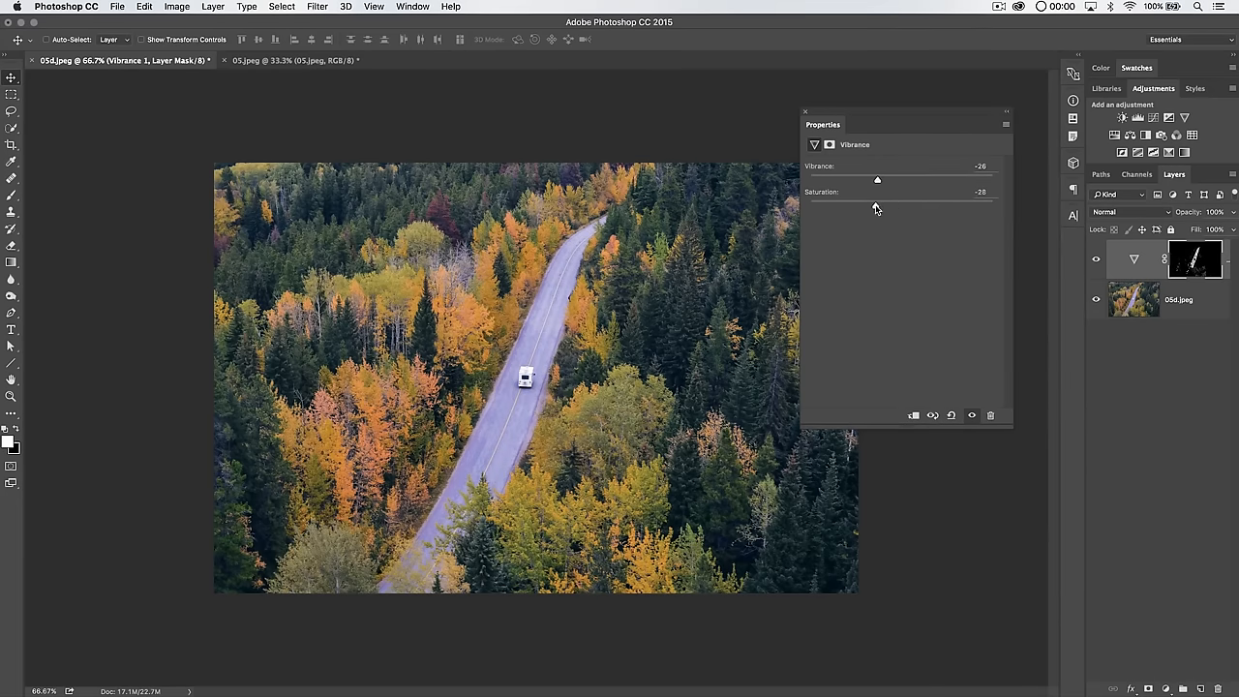
{"action": "left_click", "coordinate": [805, 115]}
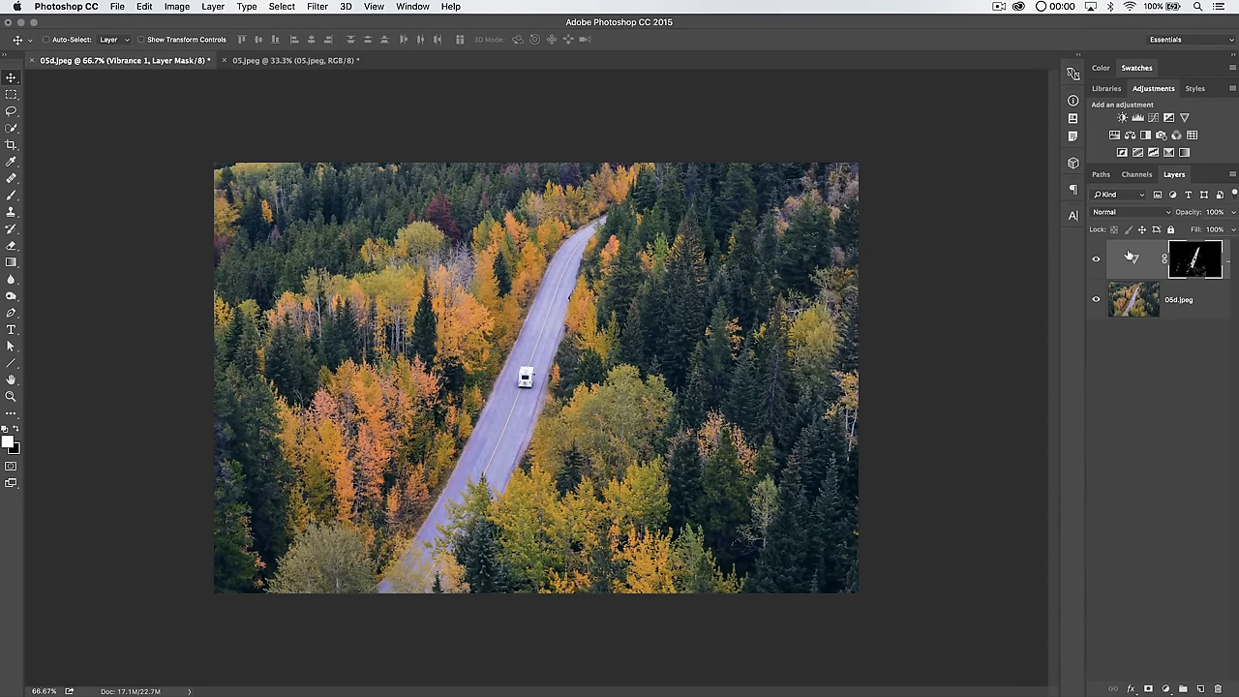
{"action": "left_click", "coordinate": [1129, 300]}
{"action": "key", "text": "Delete"}
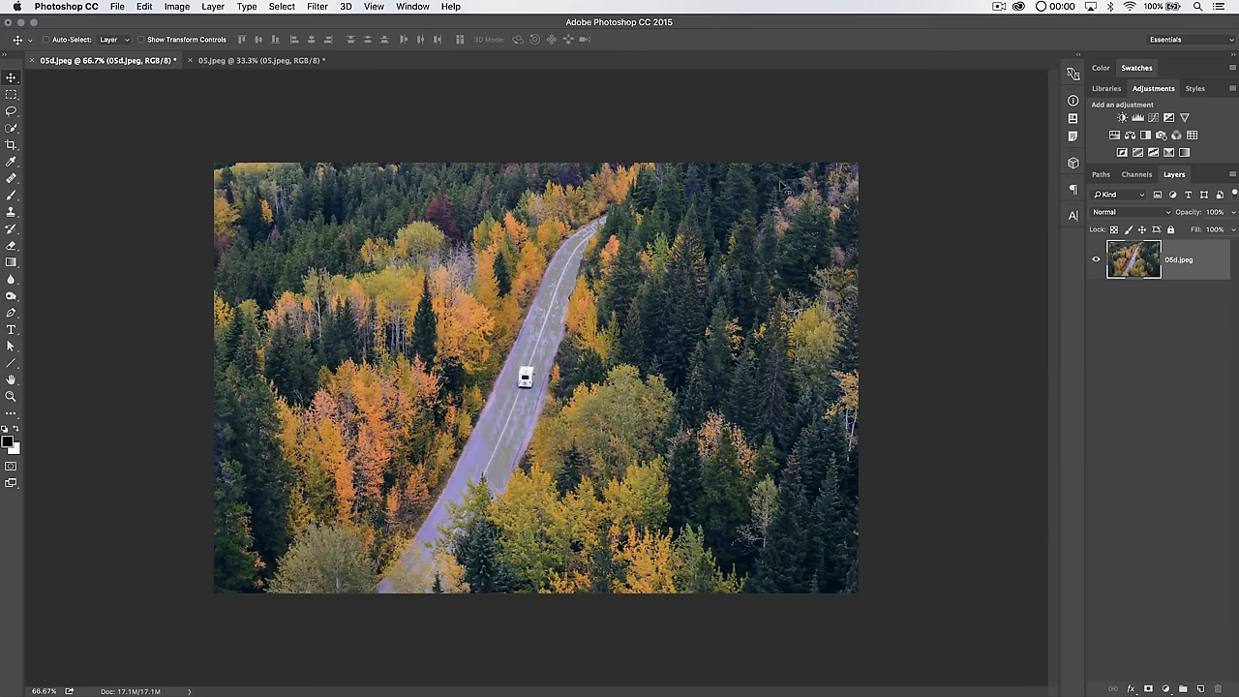
Try a Sampled Colors range at fuzziness 55, cancel it, and switch to the smoke-bomb photo
{"action": "left_click", "coordinate": [376, 7]}
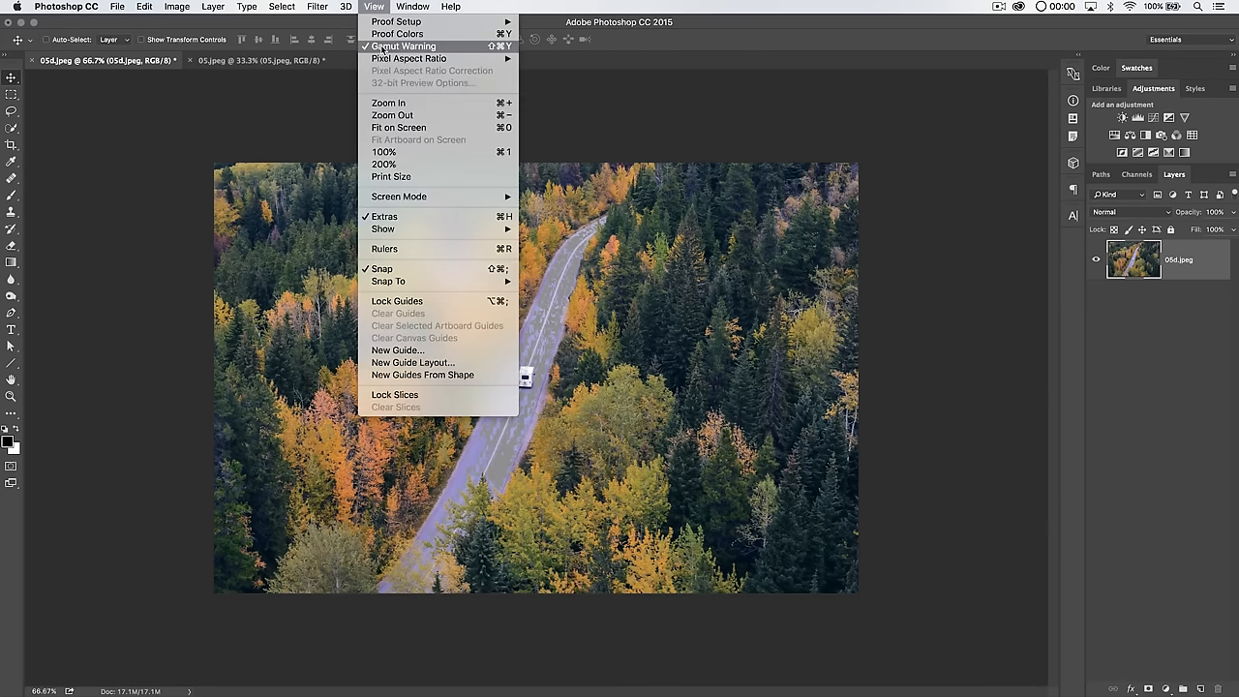
{"action": "left_click", "coordinate": [281, 7]}
{"action": "left_click", "coordinate": [312, 138]}
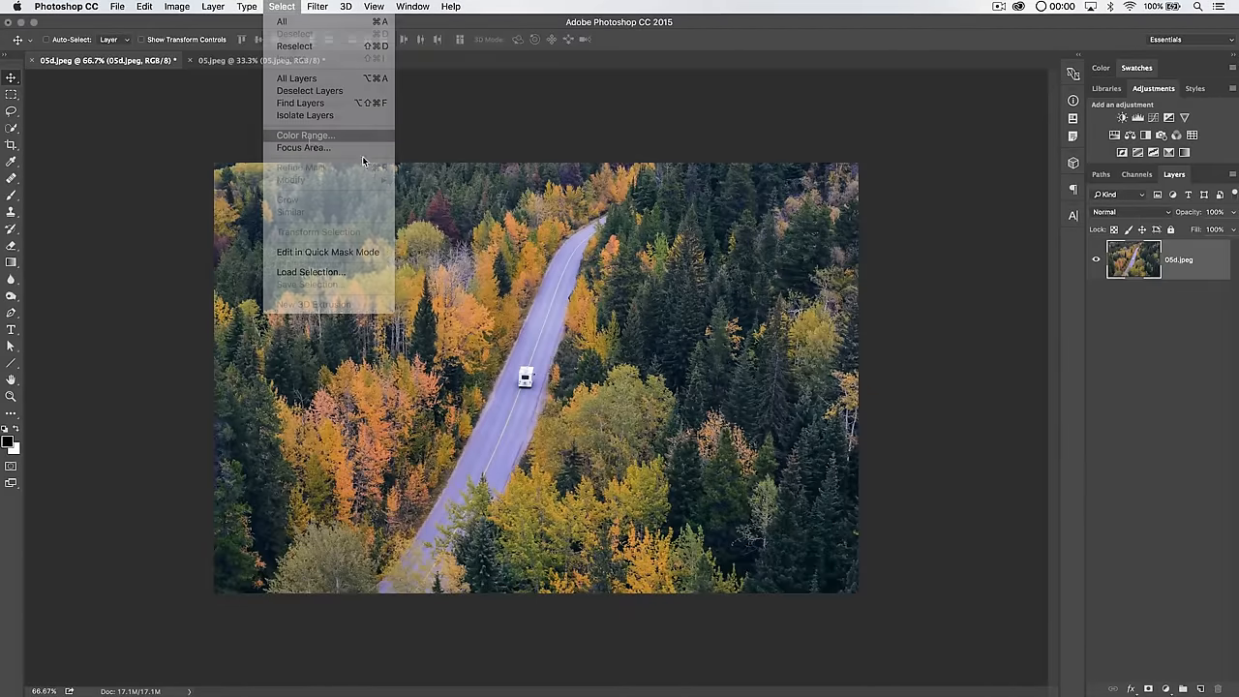
{"action": "left_click", "coordinate": [829, 110]}
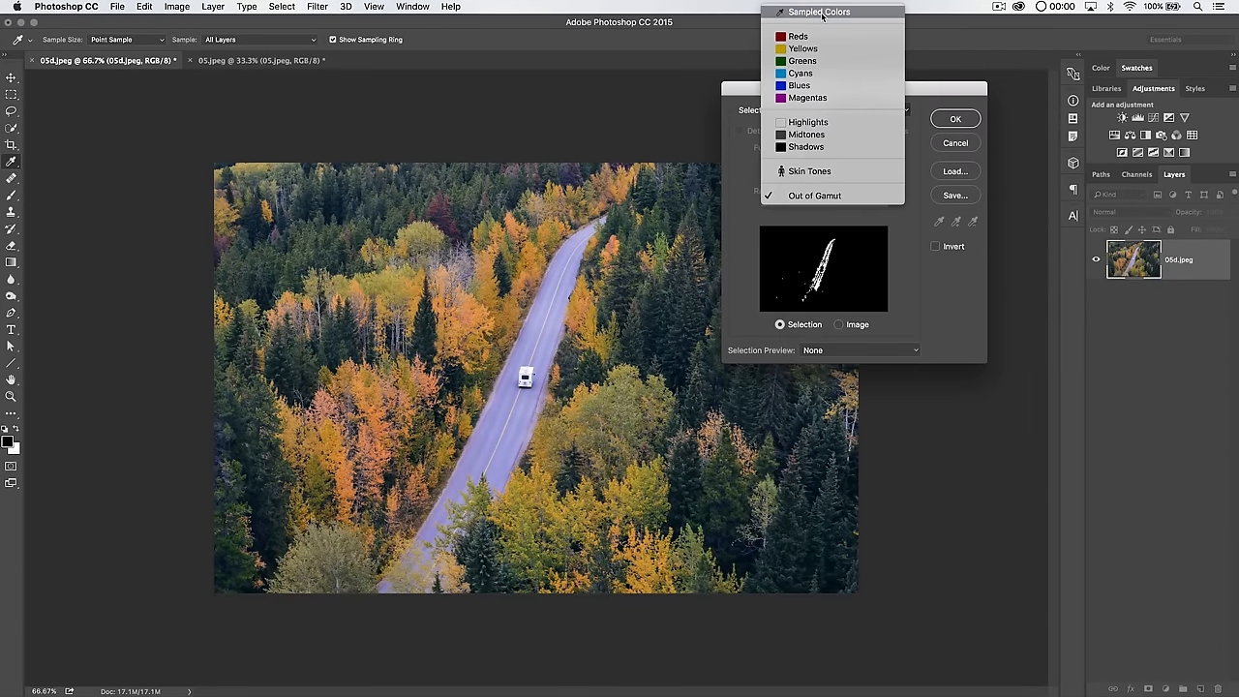
{"action": "left_click", "coordinate": [813, 14]}
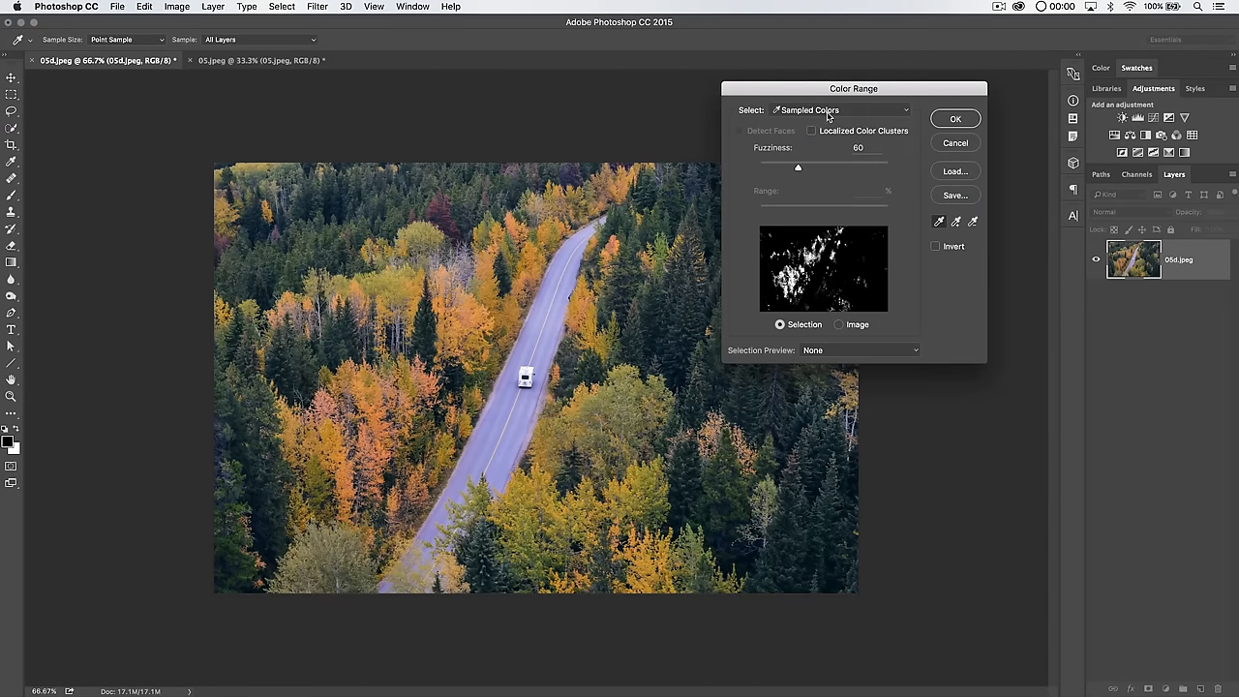
{"action": "left_click_drag", "start_coordinate": [801, 167], "coordinate": [795, 171]}
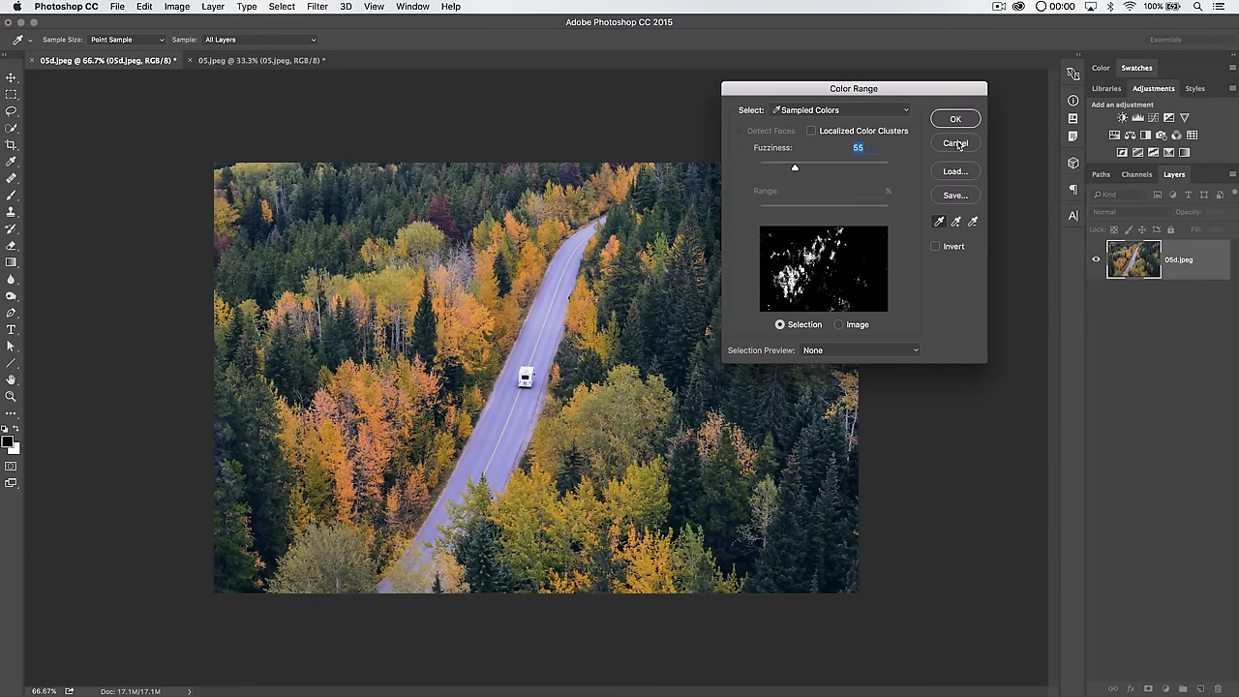
{"action": "left_click", "coordinate": [957, 143]}
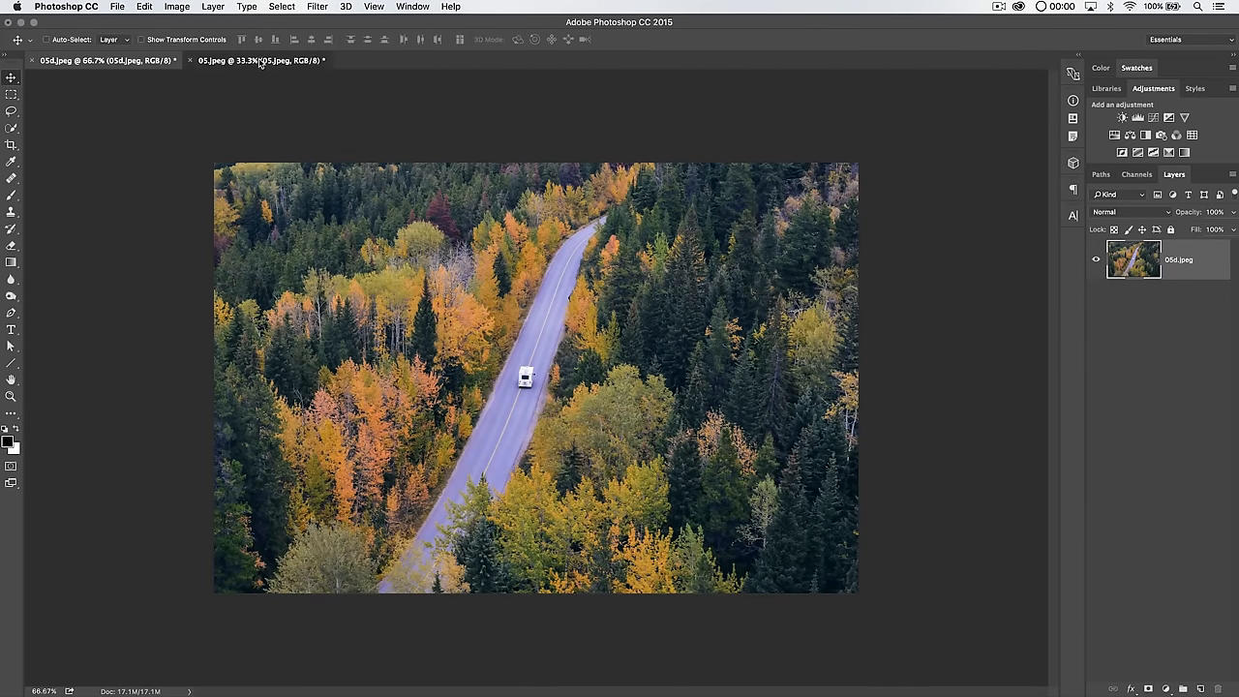
{"action": "left_click", "coordinate": [252, 60]}
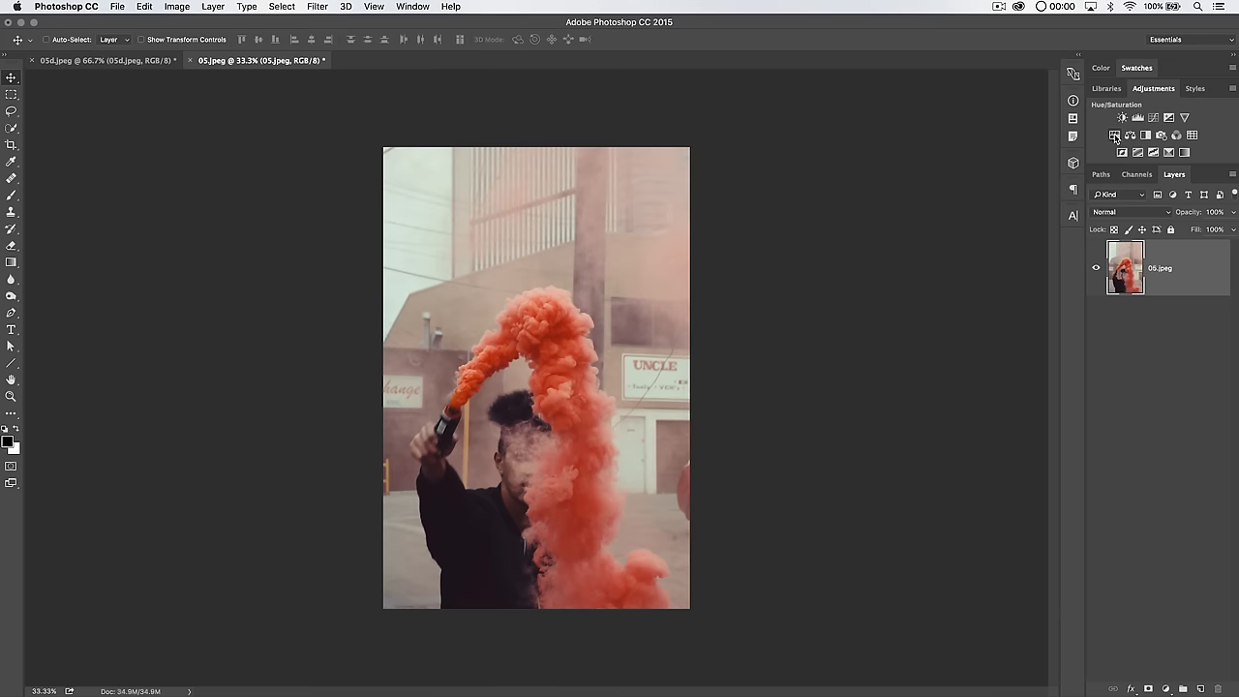
Add a Hue/Saturation layer and shift the Reds toward magenta
{"action": "left_click", "coordinate": [1116, 136]}
{"action": "left_click", "coordinate": [904, 183]}
{"action": "left_click", "coordinate": [870, 196]}
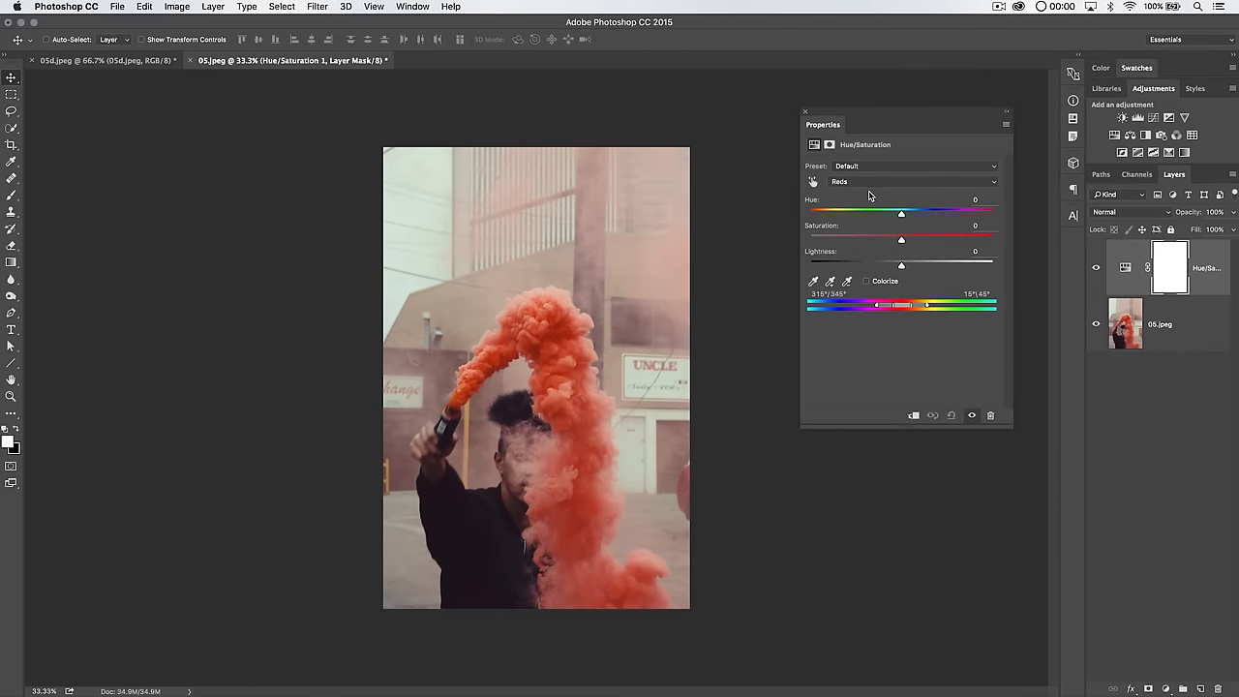
{"action": "left_click_drag", "start_coordinate": [902, 213], "coordinate": [868, 213]}
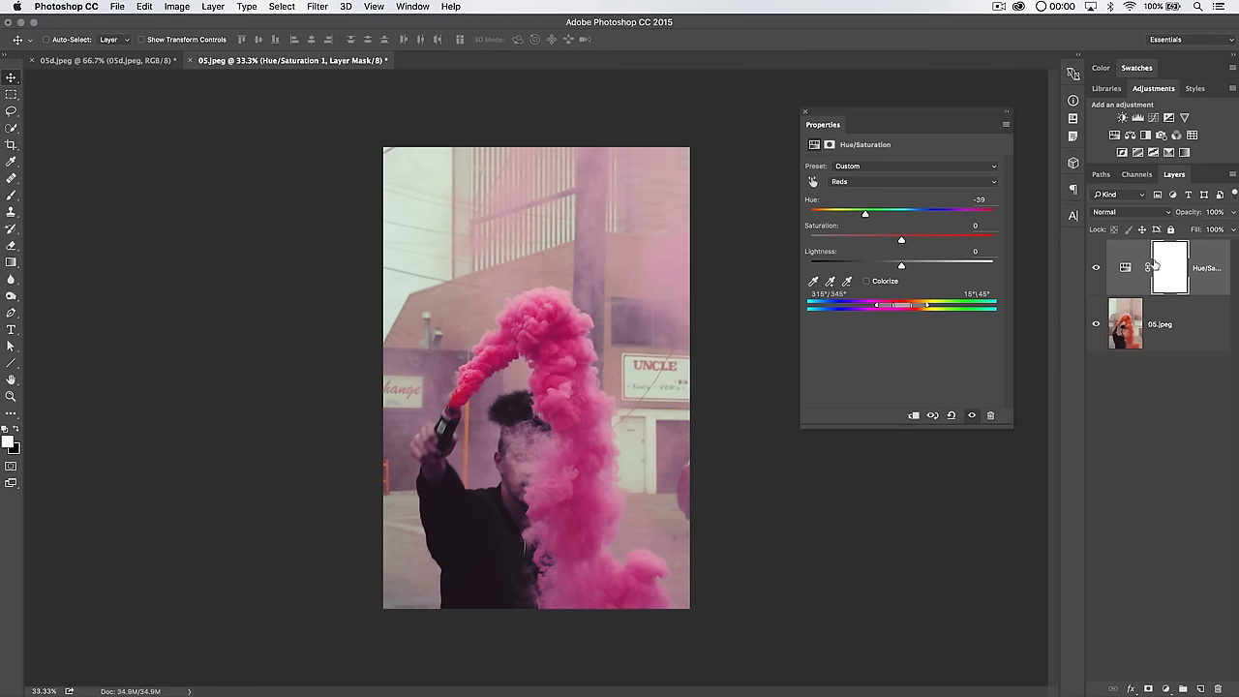
Revert to Master, delete the test adjustment layer and dismiss Properties
{"action": "left_click", "coordinate": [875, 182]}
{"action": "left_click", "coordinate": [862, 177]}
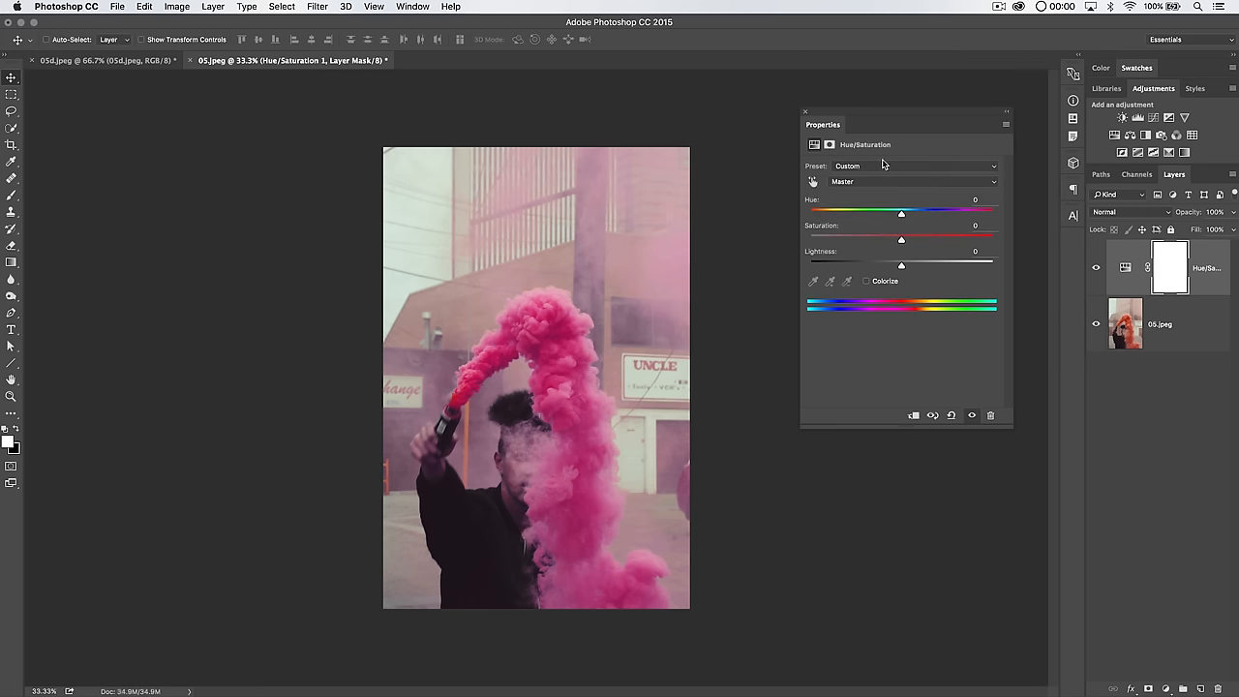
{"action": "left_click", "coordinate": [1124, 264]}
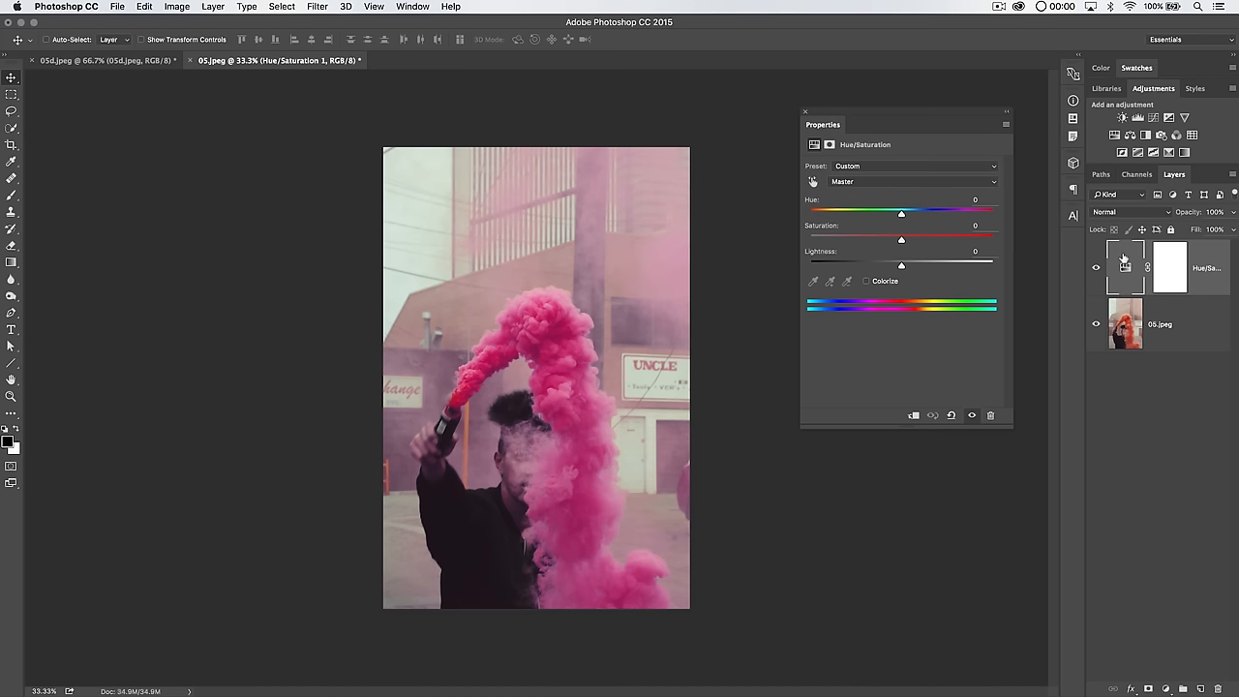
{"action": "key", "text": "Delete"}
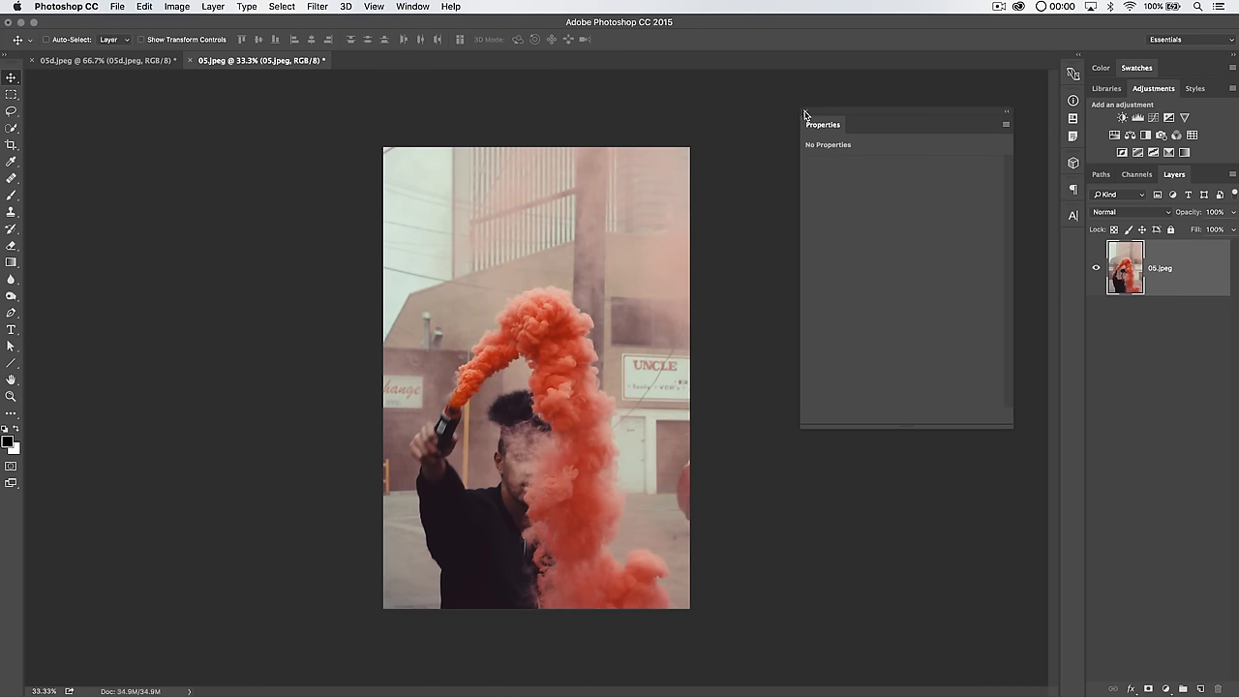
{"action": "left_click", "coordinate": [804, 114]}
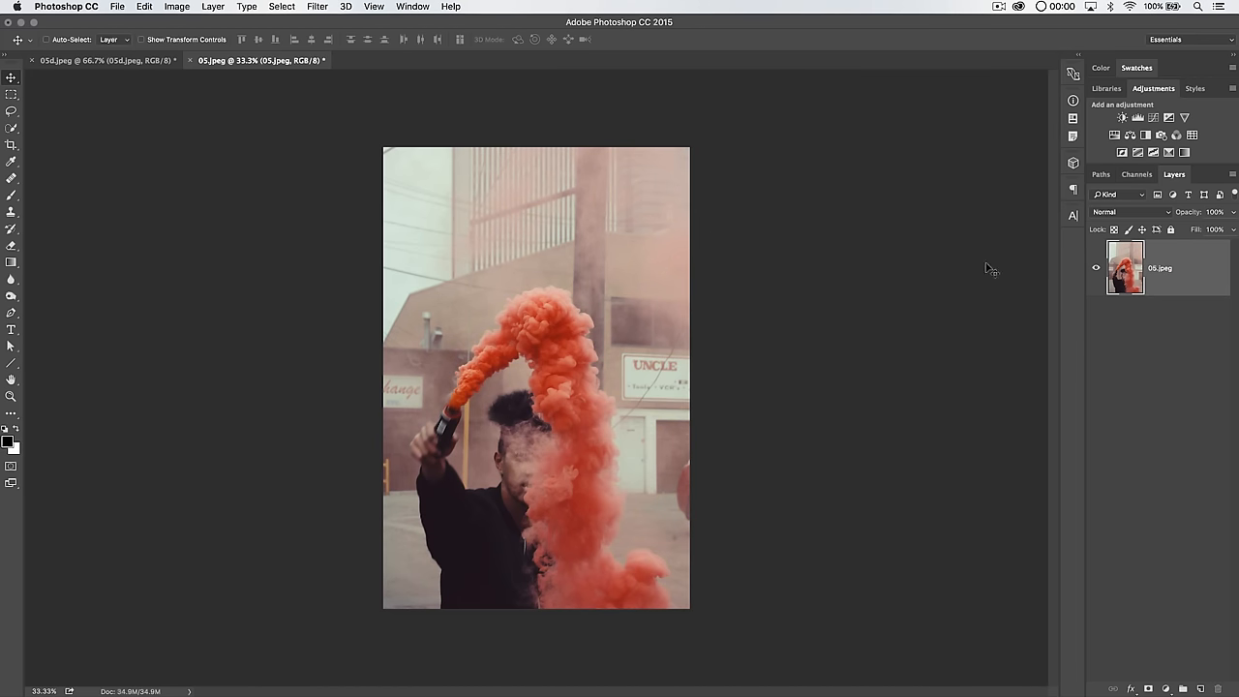
Start a Sampled Colors range and eyedropper-sample the red smoke plume
{"action": "left_click", "coordinate": [281, 7]}
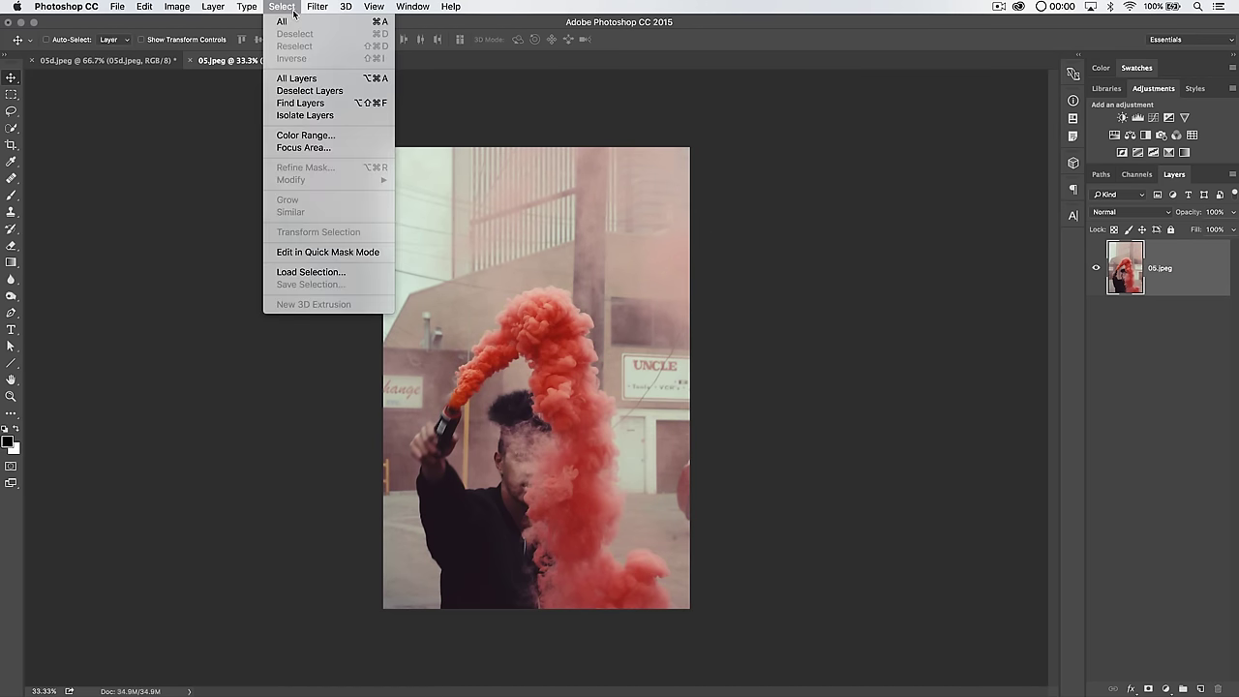
{"action": "left_click", "coordinate": [305, 135]}
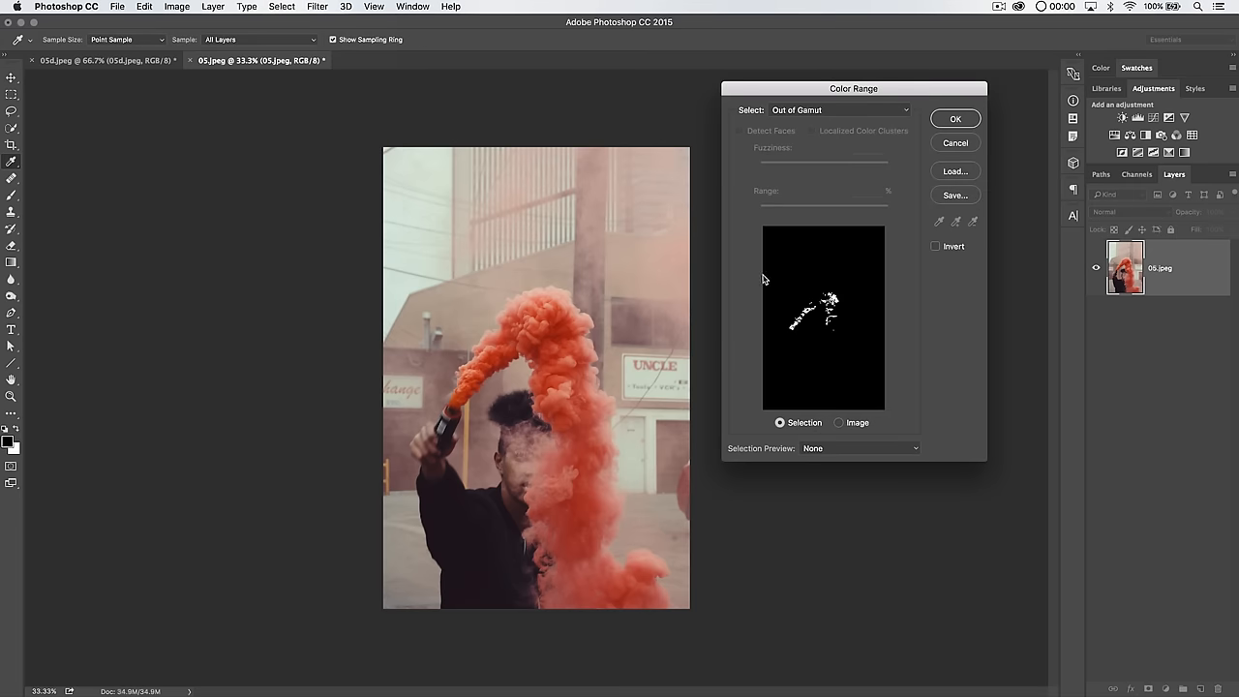
{"action": "left_click", "coordinate": [839, 110]}
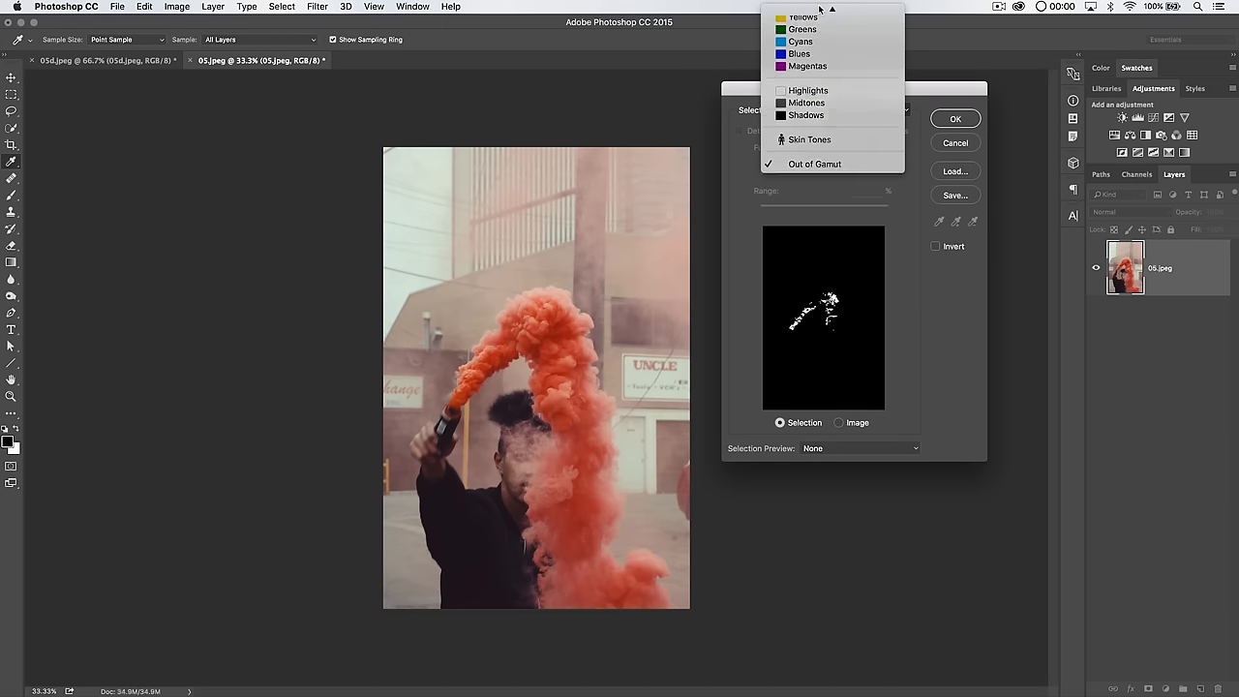
{"action": "left_click", "coordinate": [815, 15]}
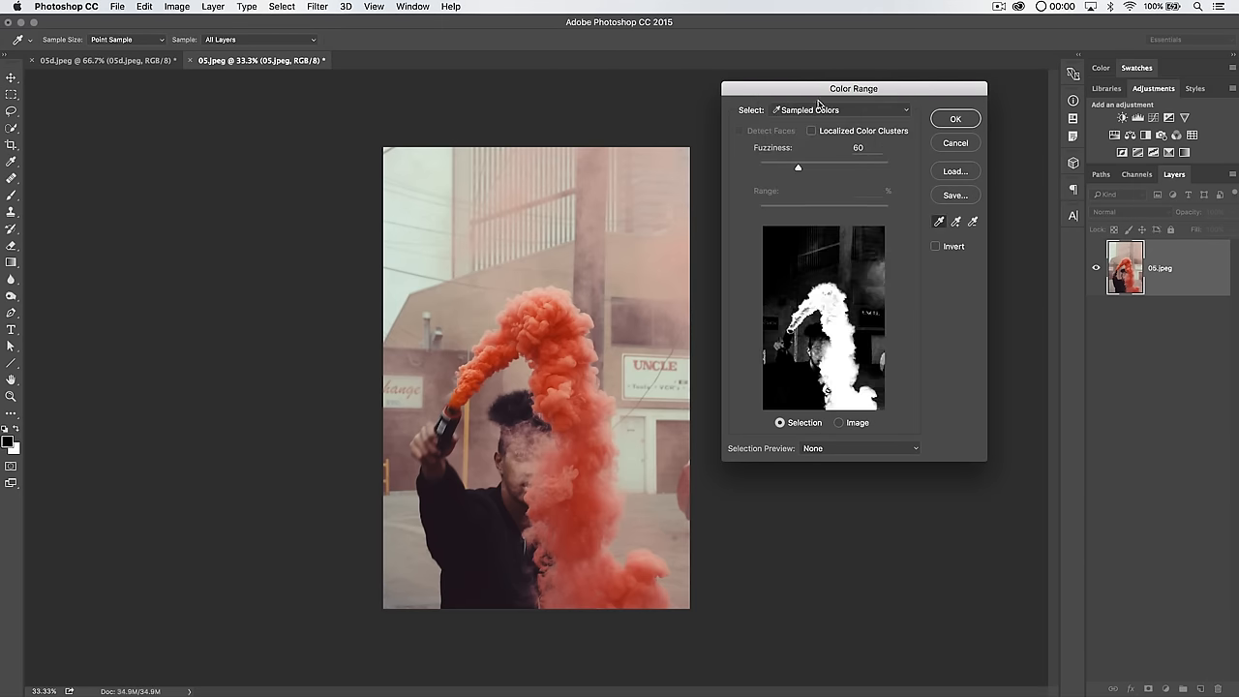
{"action": "left_click", "coordinate": [549, 327]}
{"action": "left_click", "coordinate": [522, 315]}
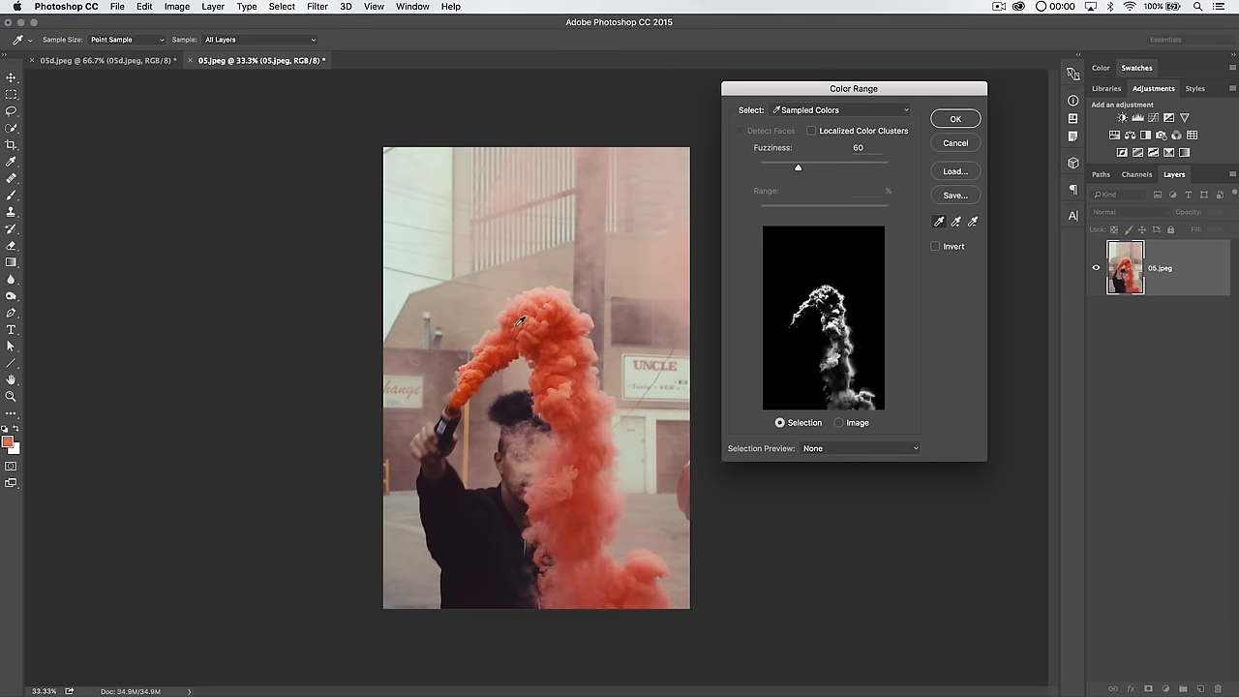
{"action": "left_click", "coordinate": [471, 373]}
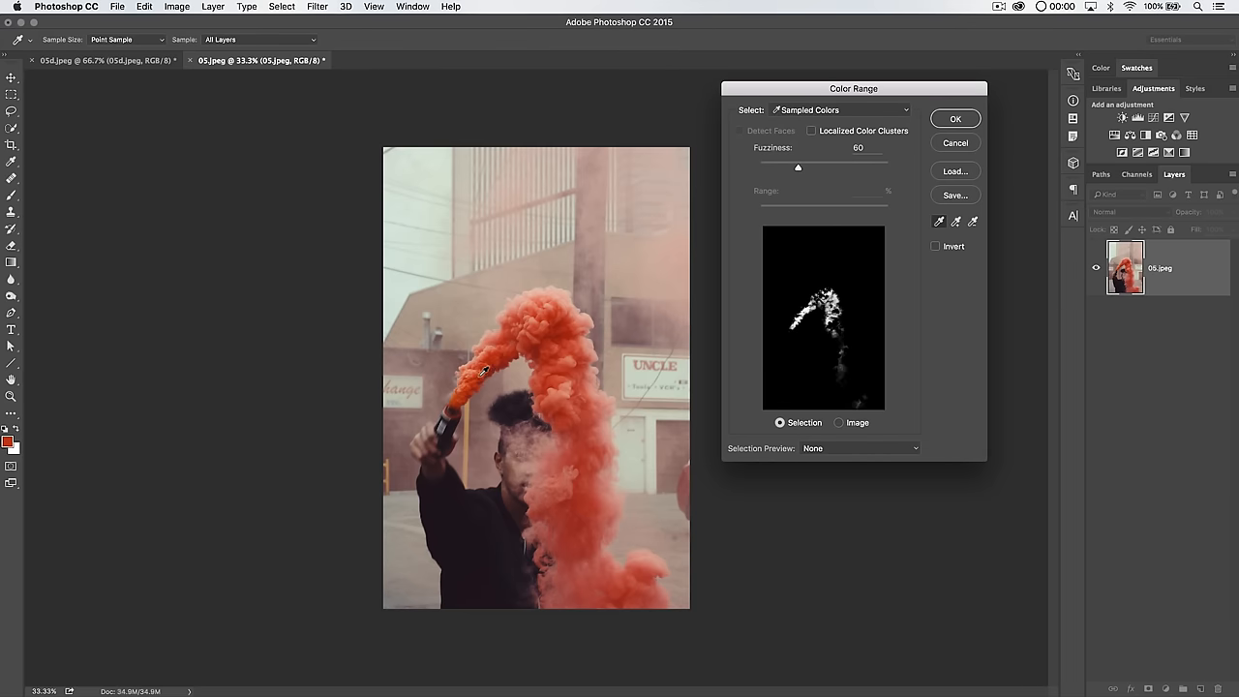
{"action": "left_click", "coordinate": [481, 371]}
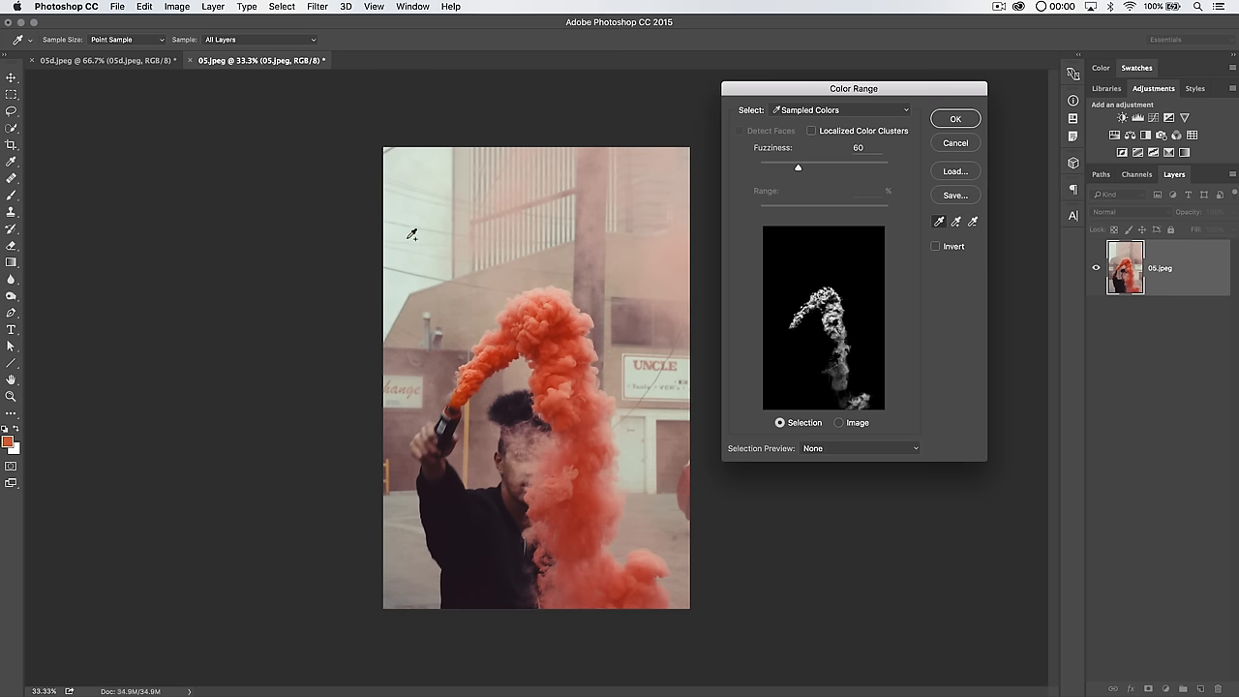
Add further smoke tones, including the lower plume, to the sample
{"action": "left_click", "coordinate": [511, 332], "text": "shift"}
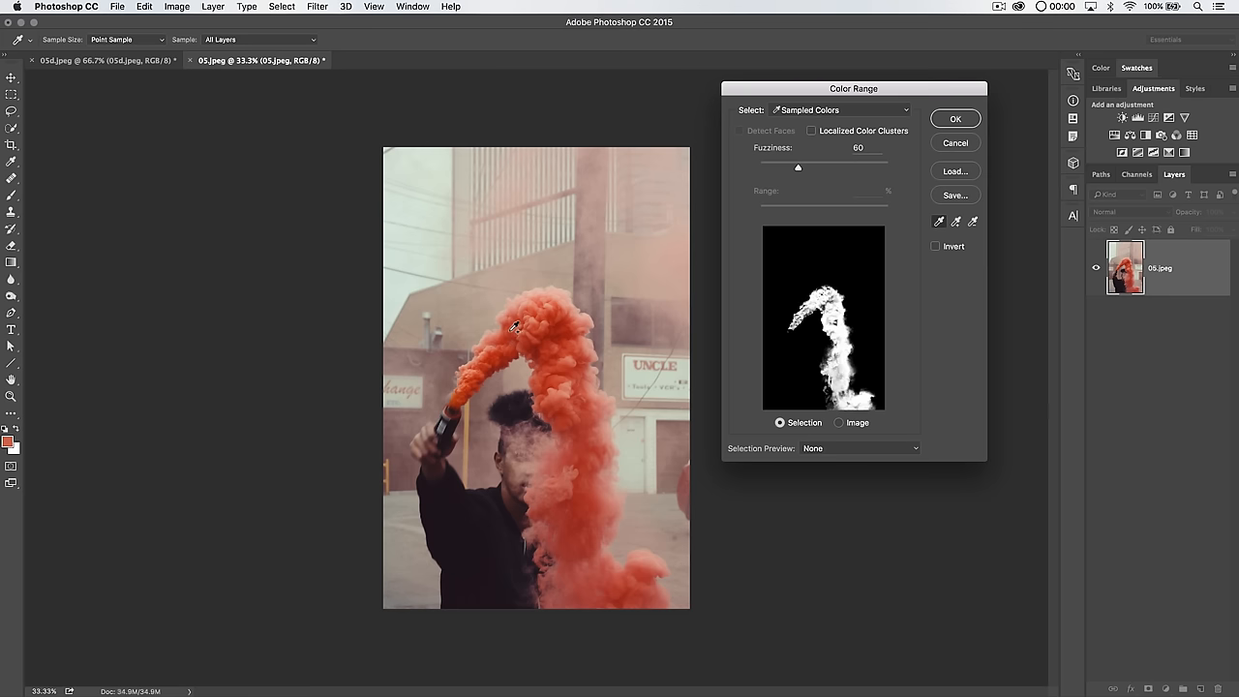
{"action": "left_click", "coordinate": [548, 299], "text": "shift"}
{"action": "left_click", "coordinate": [565, 318], "text": "shift"}
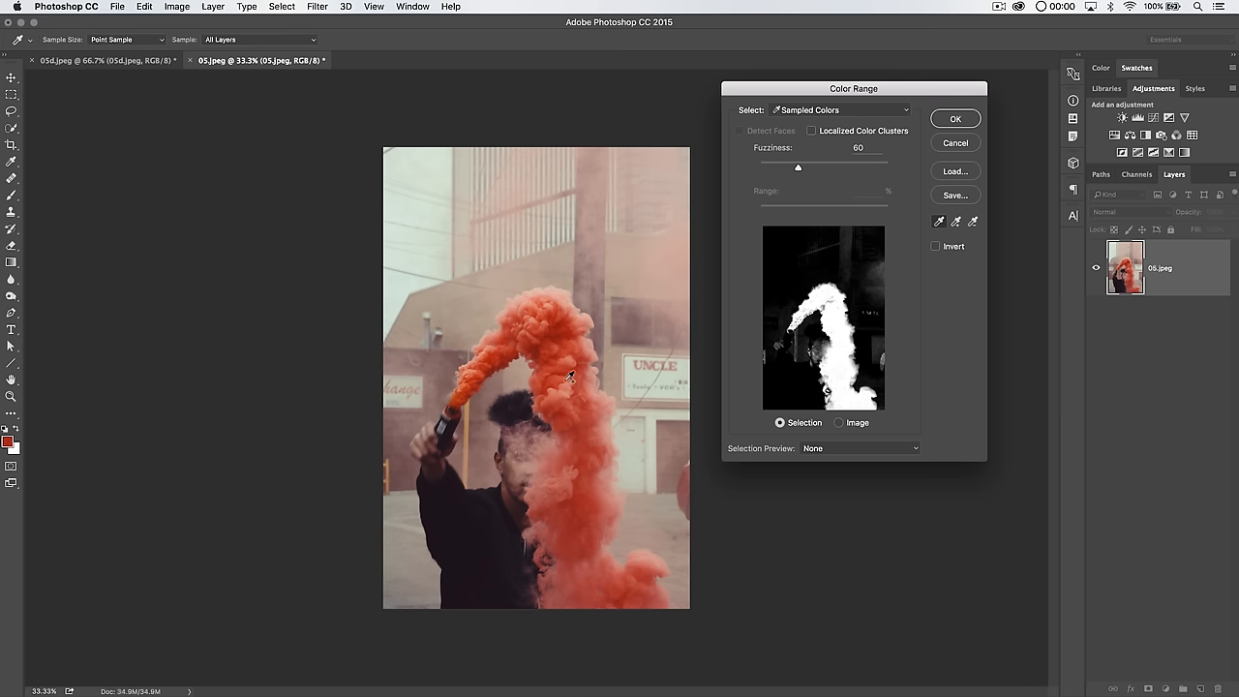
{"action": "left_click", "coordinate": [546, 473], "text": "shift"}
Tune Fuzziness from 105 down to about 46 and accept the smoke selection
{"action": "left_click_drag", "start_coordinate": [799, 167], "coordinate": [828, 166]}
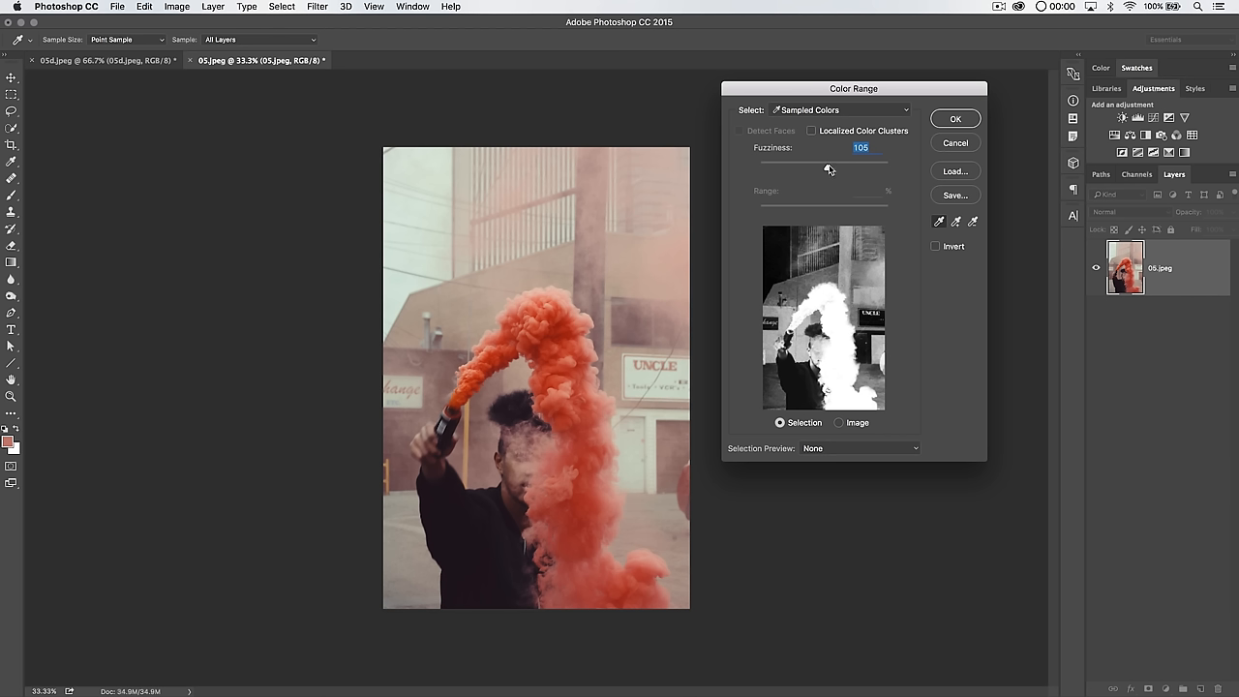
{"action": "left_click_drag", "start_coordinate": [829, 167], "coordinate": [792, 167]}
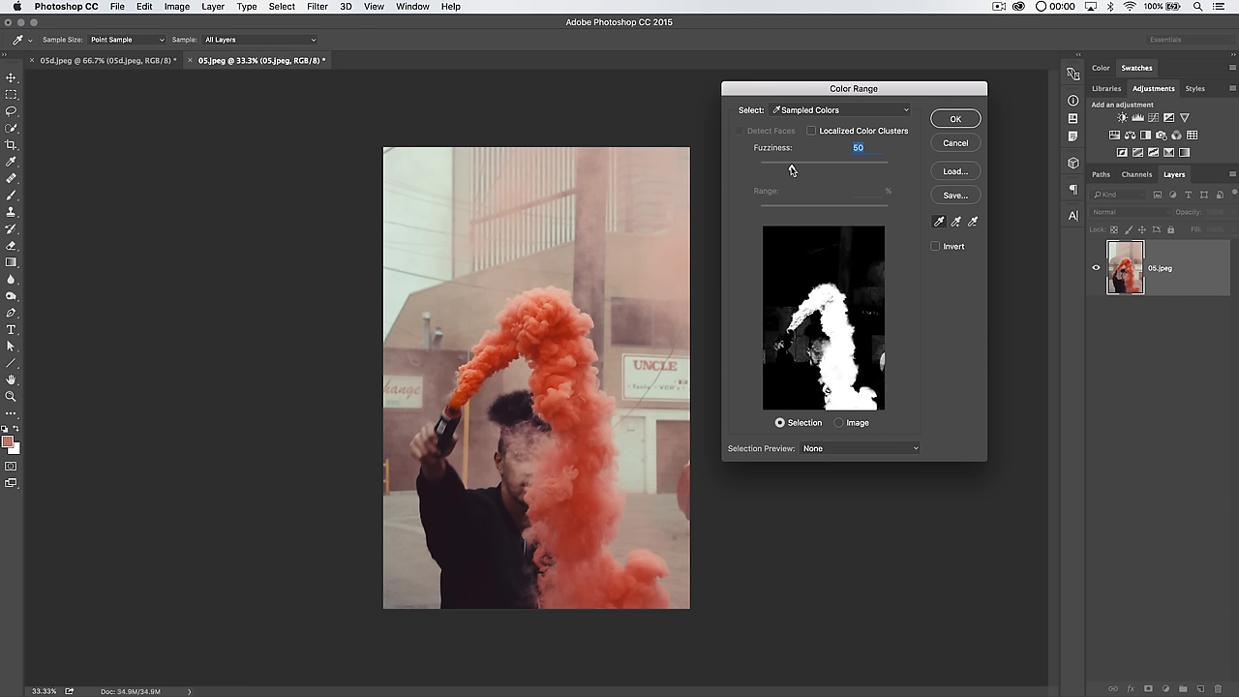
{"action": "left_click_drag", "start_coordinate": [792, 167], "coordinate": [790, 167]}
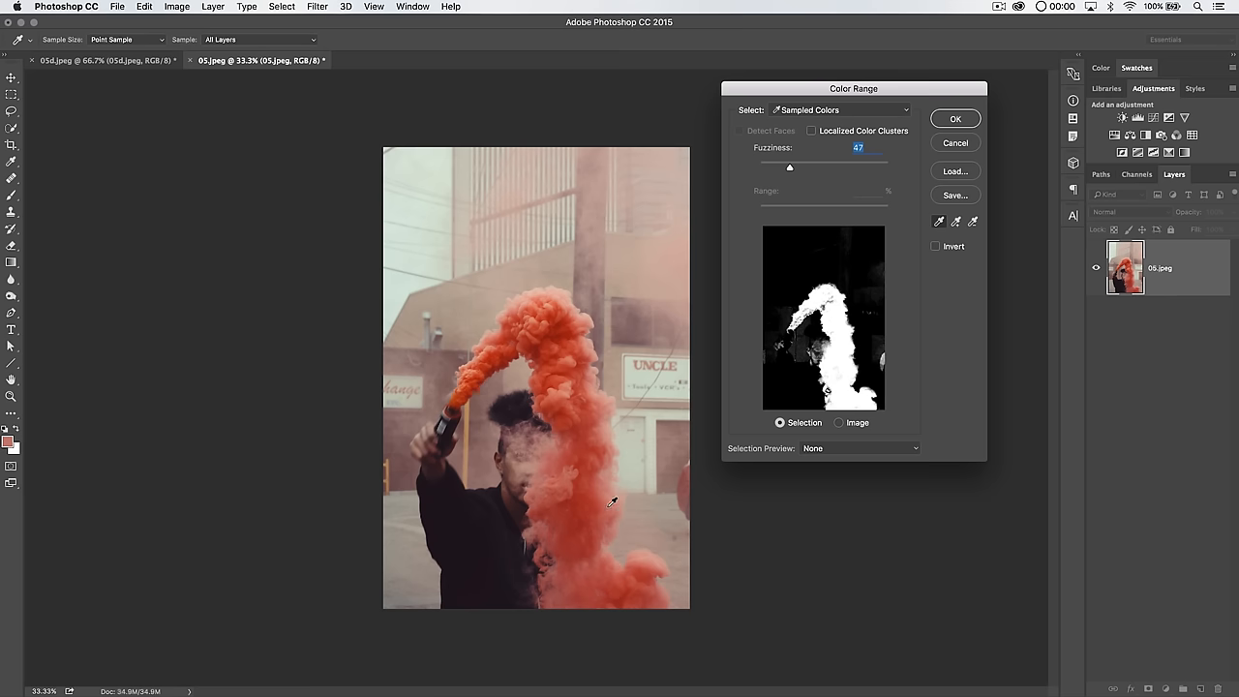
{"action": "left_click_drag", "start_coordinate": [792, 168], "coordinate": [790, 168]}
{"action": "left_click", "coordinate": [957, 119]}
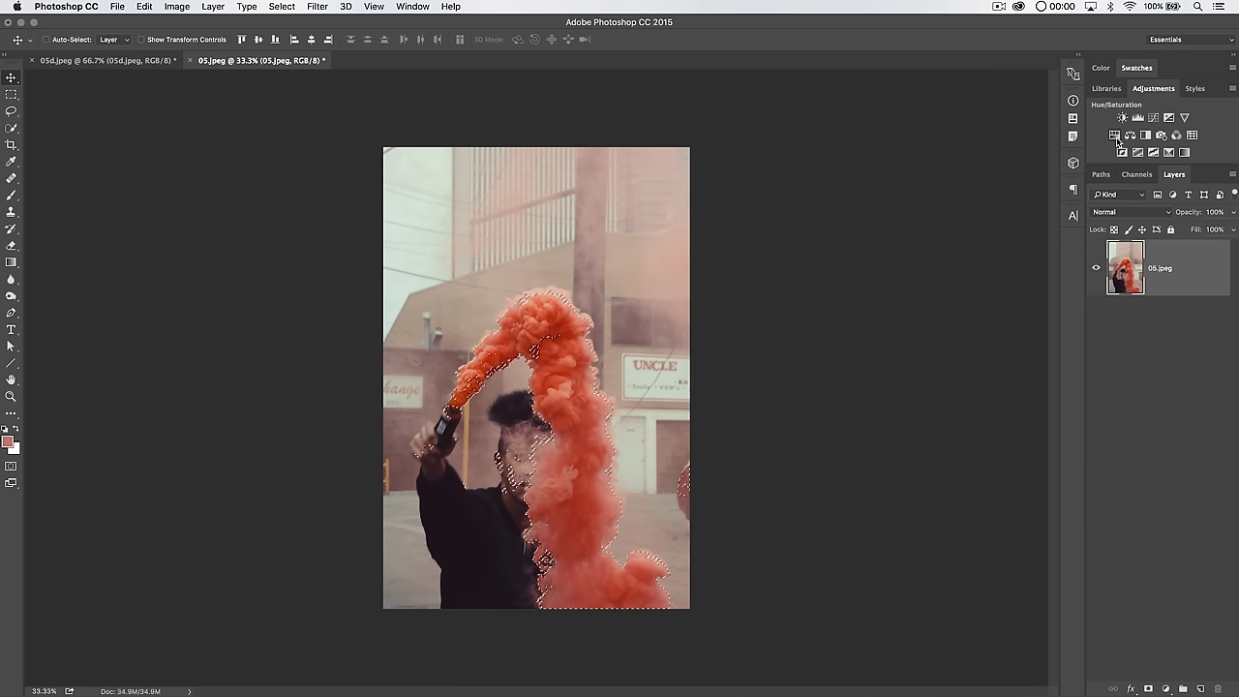
Add a Hue/Saturation layer masked to the smoke and push Master hue toward magenta
{"action": "left_click", "coordinate": [1139, 118]}
{"action": "left_click_drag", "start_coordinate": [900, 213], "coordinate": [881, 215]}
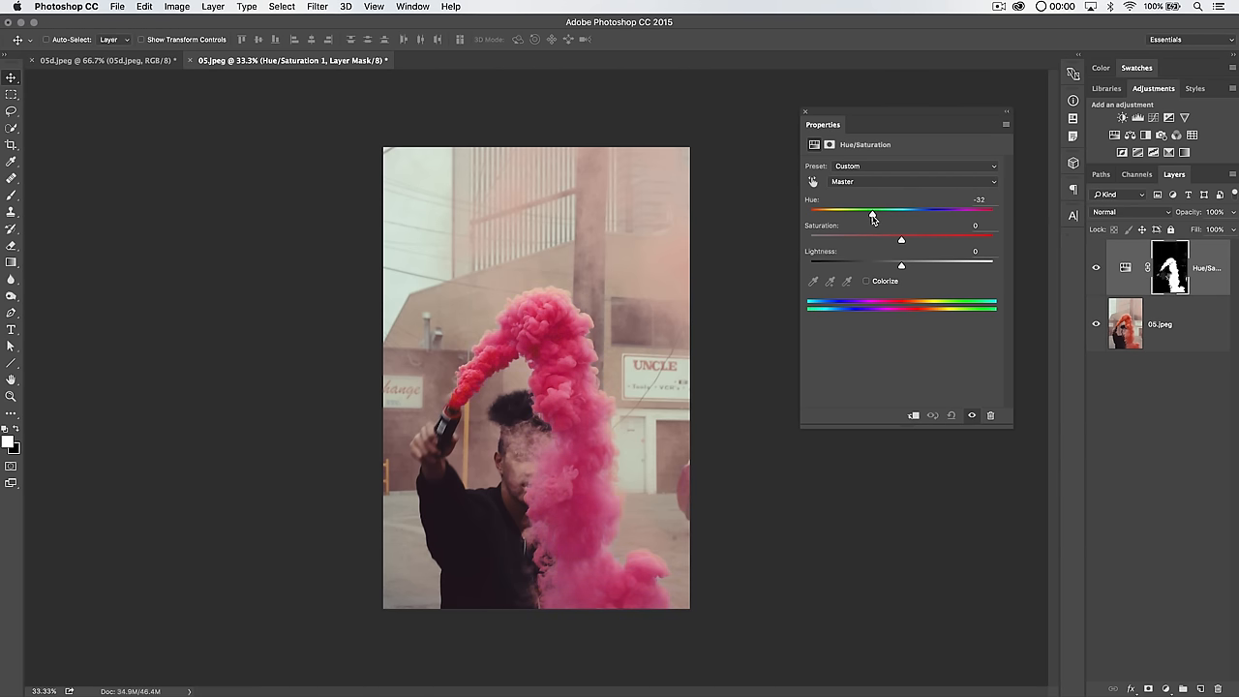
{"action": "left_click", "coordinate": [911, 182]}
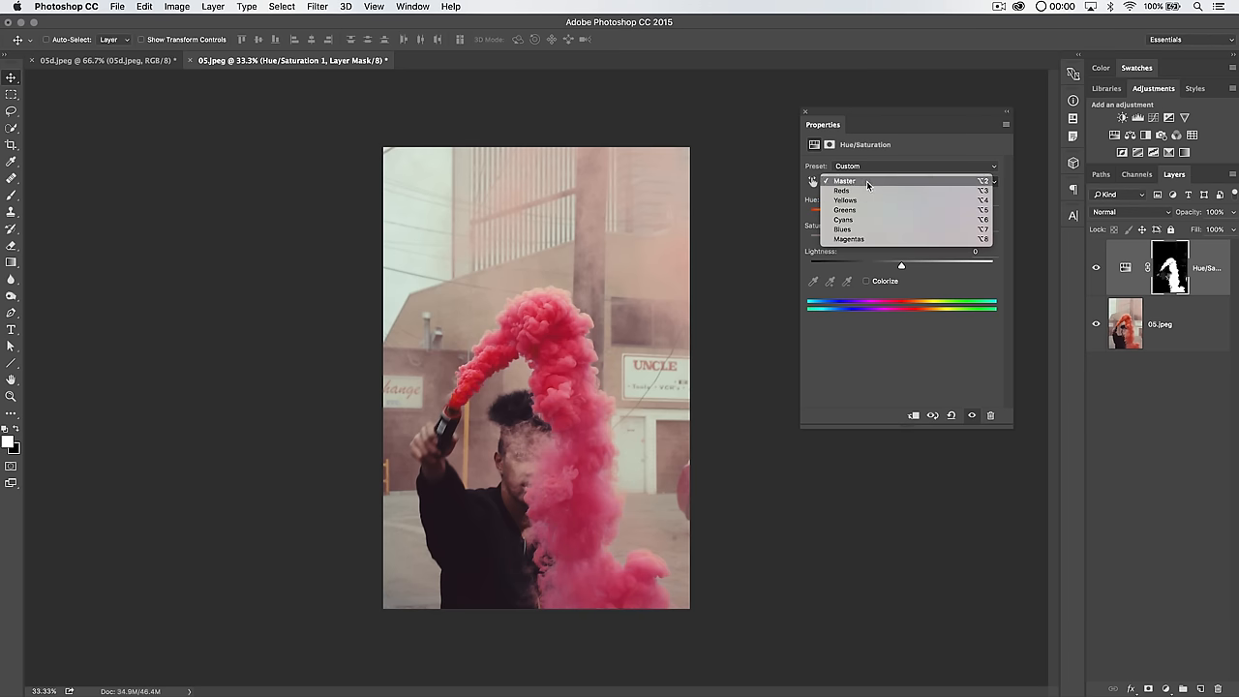
{"action": "left_click", "coordinate": [864, 181]}
{"action": "mouse_move", "coordinate": [880, 215]}
{"action": "left_mouse_down"}
{"action": "mouse_move", "coordinate": [867, 215]}
{"action": "mouse_move", "coordinate": [951, 211]}
{"action": "mouse_move", "coordinate": [854, 239]}
{"action": "left_mouse_up"}
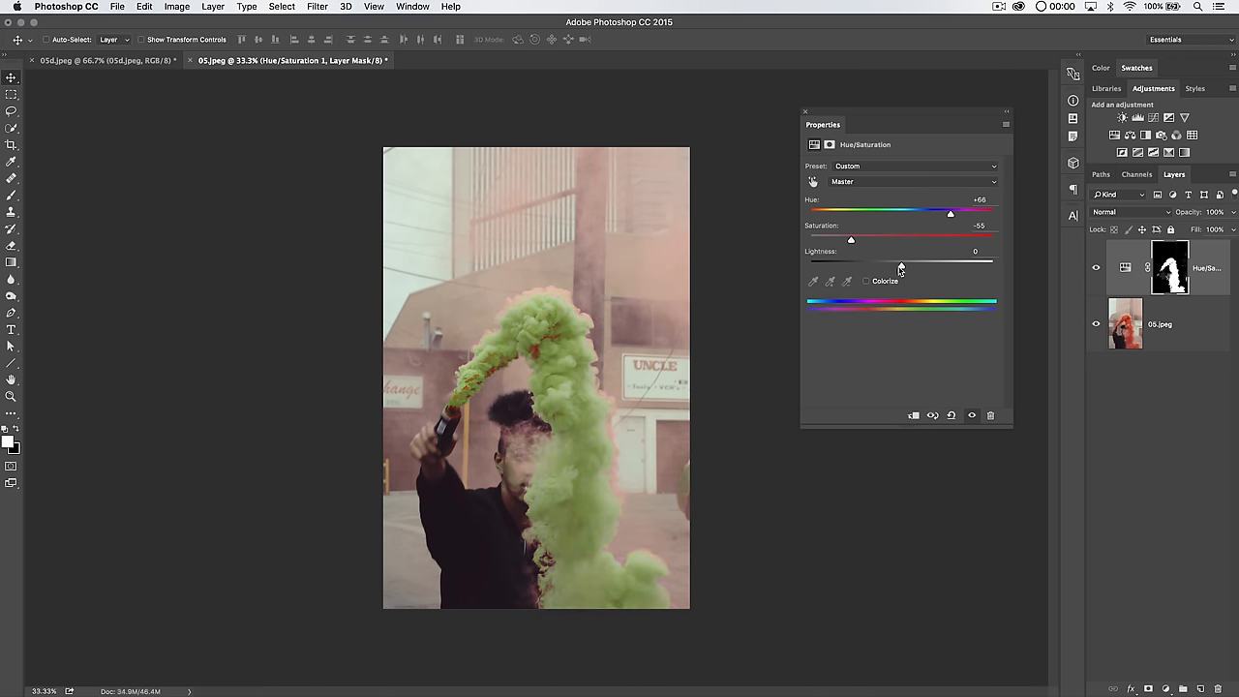
Settle on Hue -118, Saturation -8, Lightness -16 and dismiss the panel
{"action": "left_click_drag", "start_coordinate": [900, 267], "coordinate": [887, 266]}
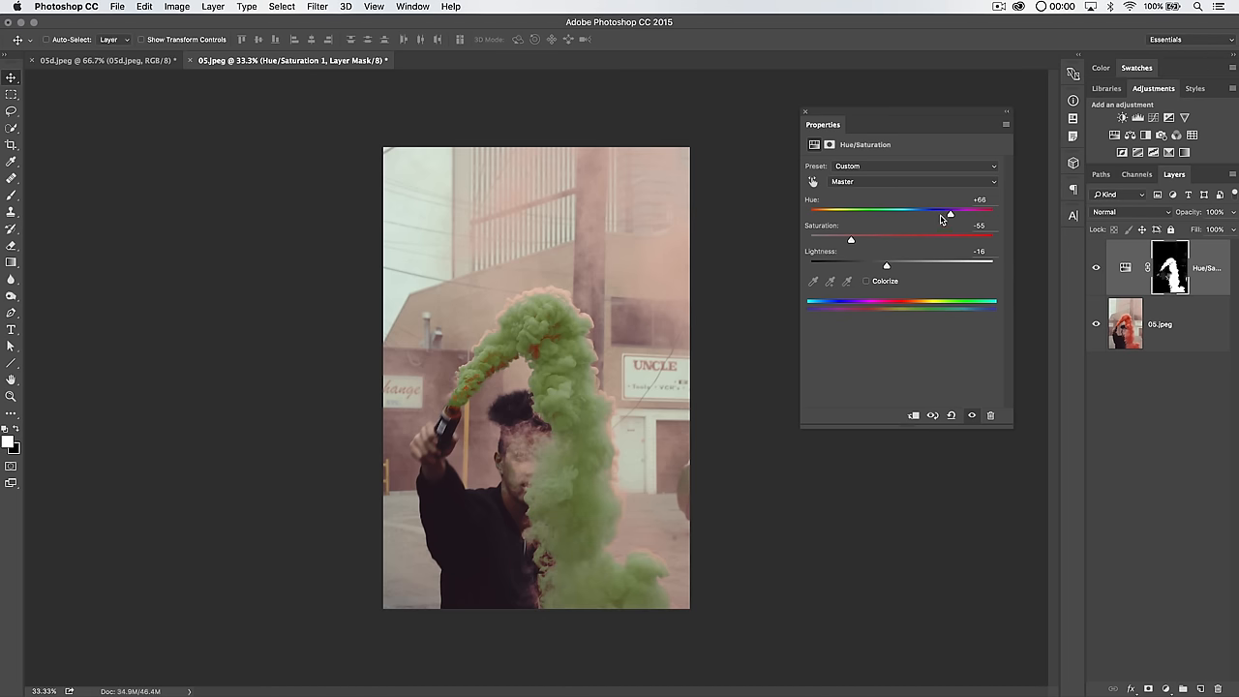
{"action": "mouse_move", "coordinate": [950, 213]}
{"action": "left_mouse_down"}
{"action": "mouse_move", "coordinate": [832, 213]}
{"action": "mouse_move", "coordinate": [866, 213]}
{"action": "mouse_move", "coordinate": [895, 241]}
{"action": "mouse_move", "coordinate": [833, 214]}
{"action": "left_mouse_up"}
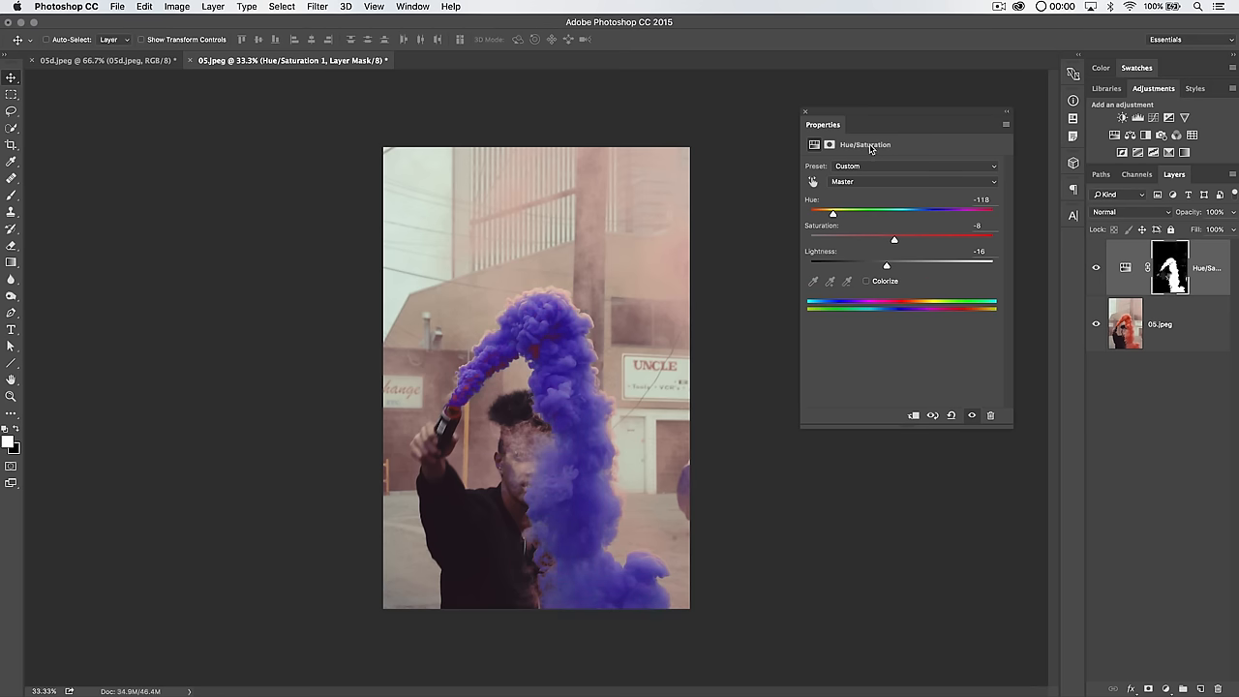
{"action": "left_click", "coordinate": [806, 113]}
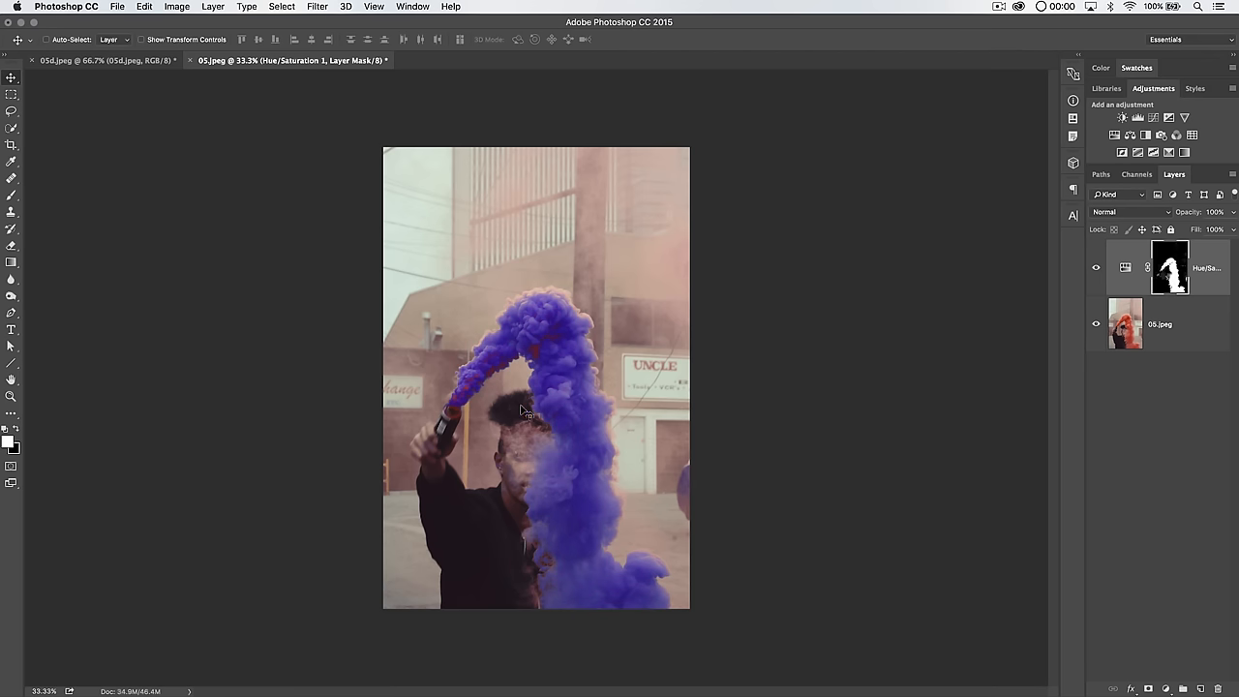
{"action": "key", "text": "z"}
With a Normal-mode brush, paint the mask to turn red smoke patches blue and untint the right-edge object
{"action": "left_click_drag", "start_coordinate": [542, 406], "coordinate": [600, 407]}
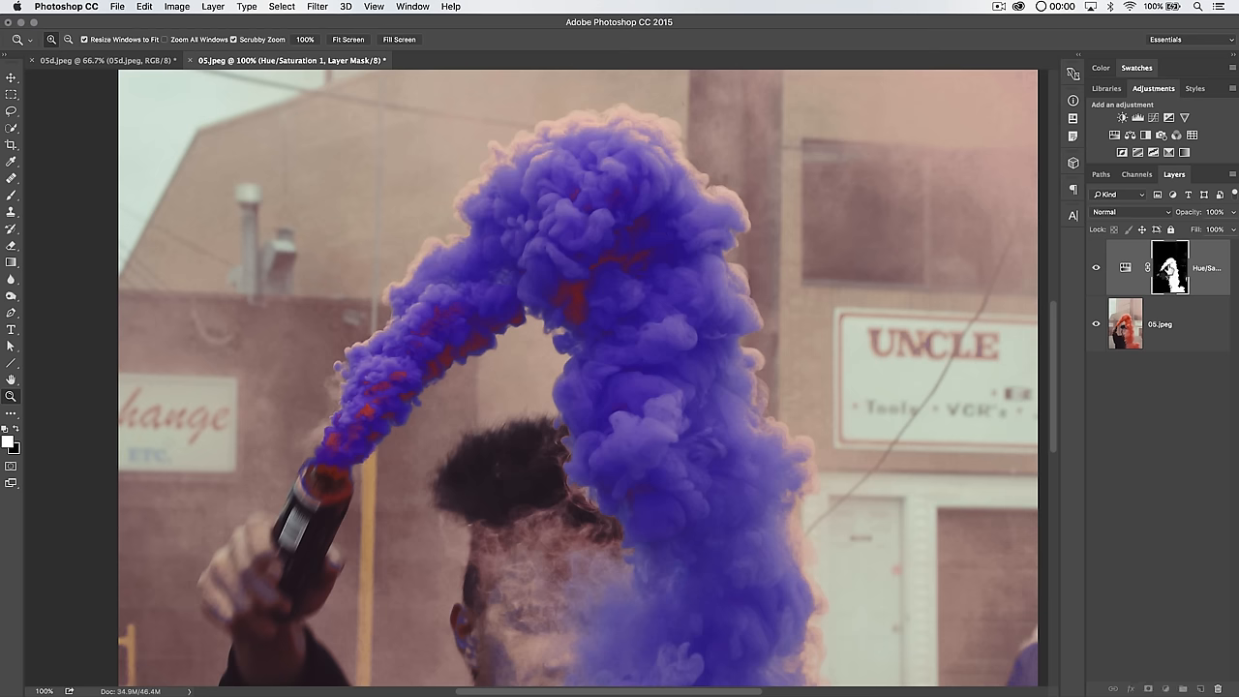
{"action": "key", "text": "b"}
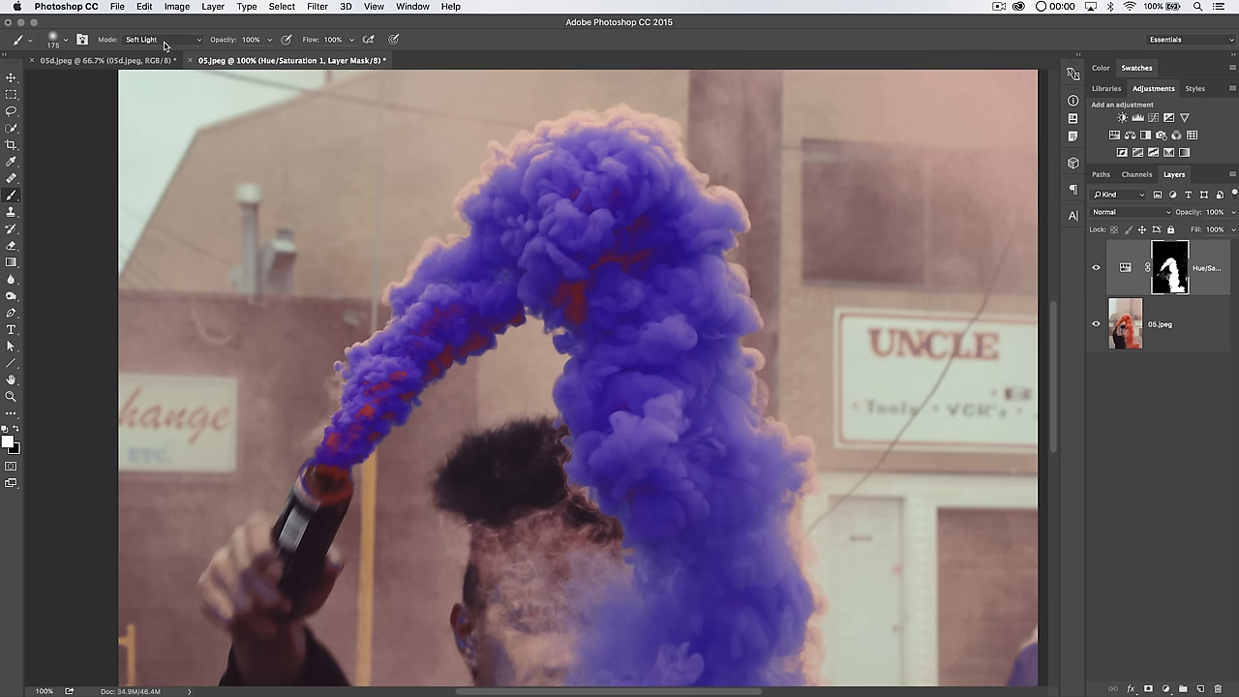
{"action": "left_click", "coordinate": [165, 40]}
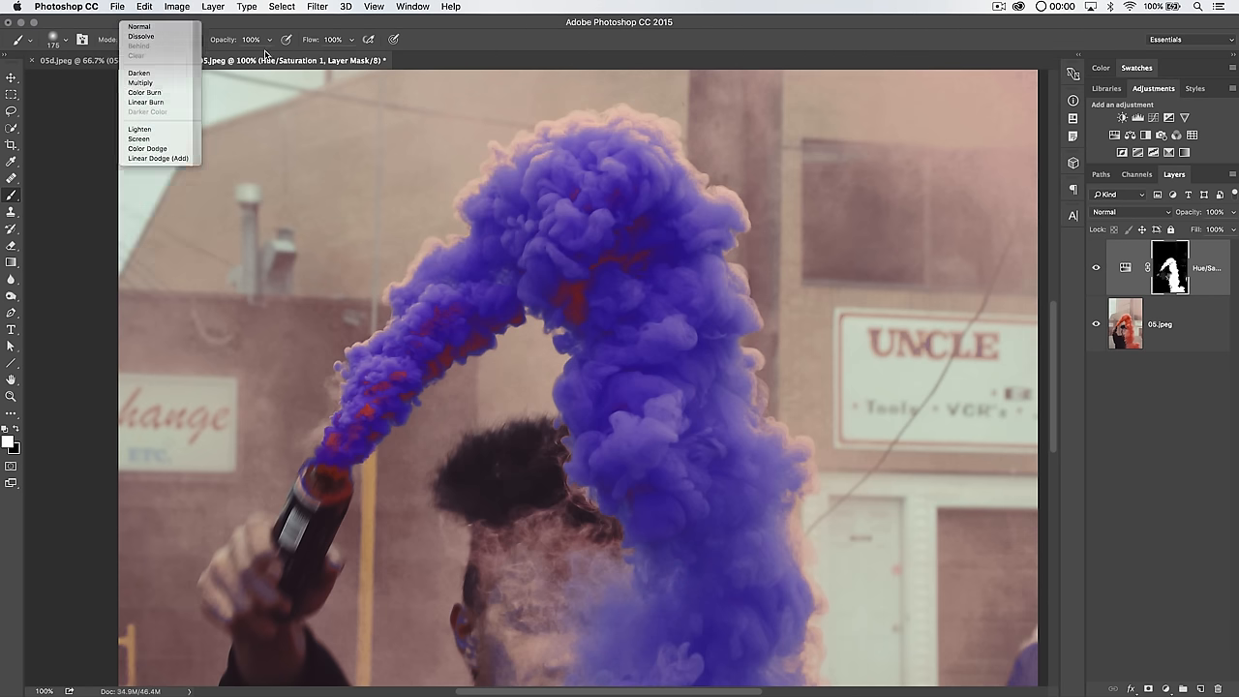
{"action": "left_click", "coordinate": [266, 51]}
{"action": "mouse_move", "coordinate": [356, 405]}
{"action": "left_mouse_down"}
{"action": "mouse_move", "coordinate": [330, 460]}
{"action": "mouse_move", "coordinate": [416, 375]}
{"action": "mouse_move", "coordinate": [513, 319]}
{"action": "mouse_move", "coordinate": [527, 276]}
{"action": "mouse_move", "coordinate": [579, 291]}
{"action": "mouse_move", "coordinate": [644, 244]}
{"action": "left_mouse_up"}
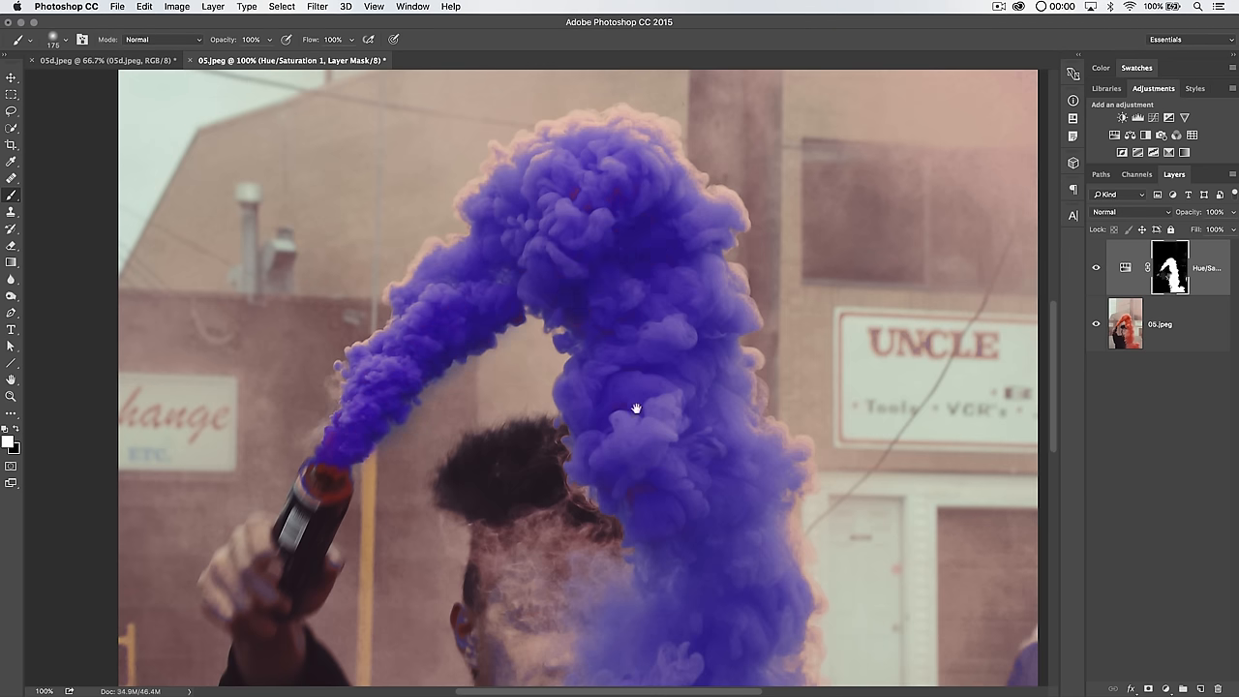
{"action": "scroll", "coordinate": [619, 290], "scroll_direction": "down", "scroll_amount": 5}
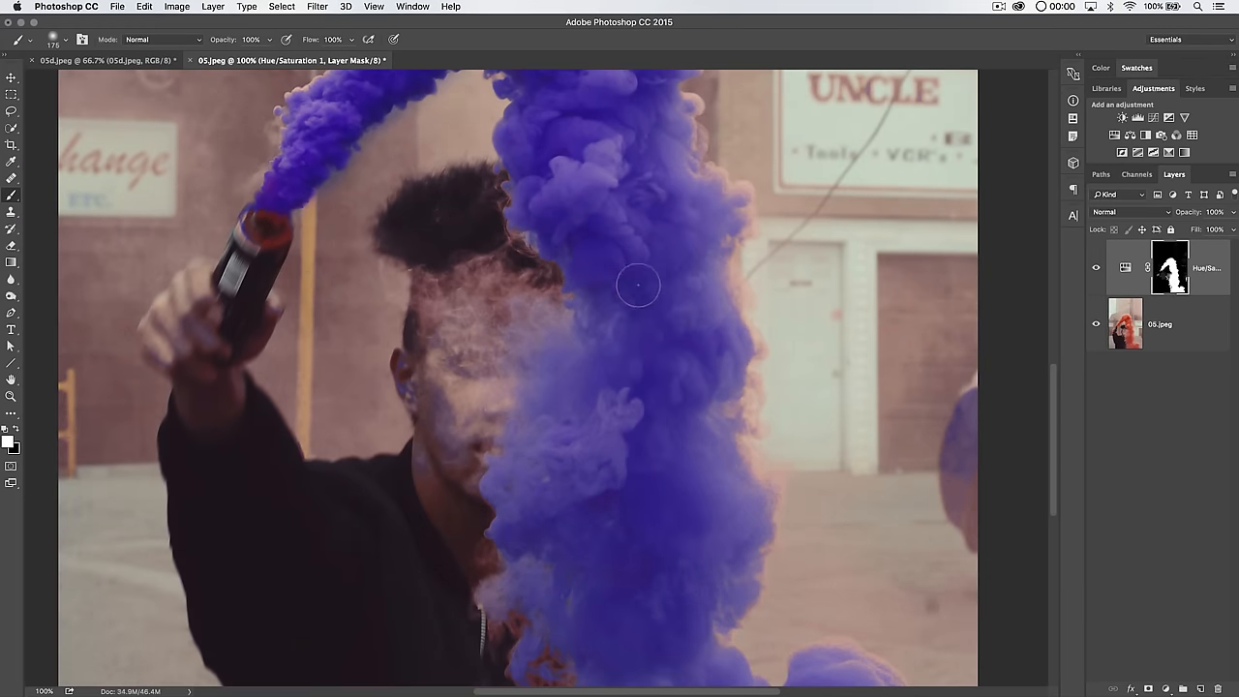
{"action": "left_click_drag", "start_coordinate": [638, 356], "coordinate": [587, 111]}
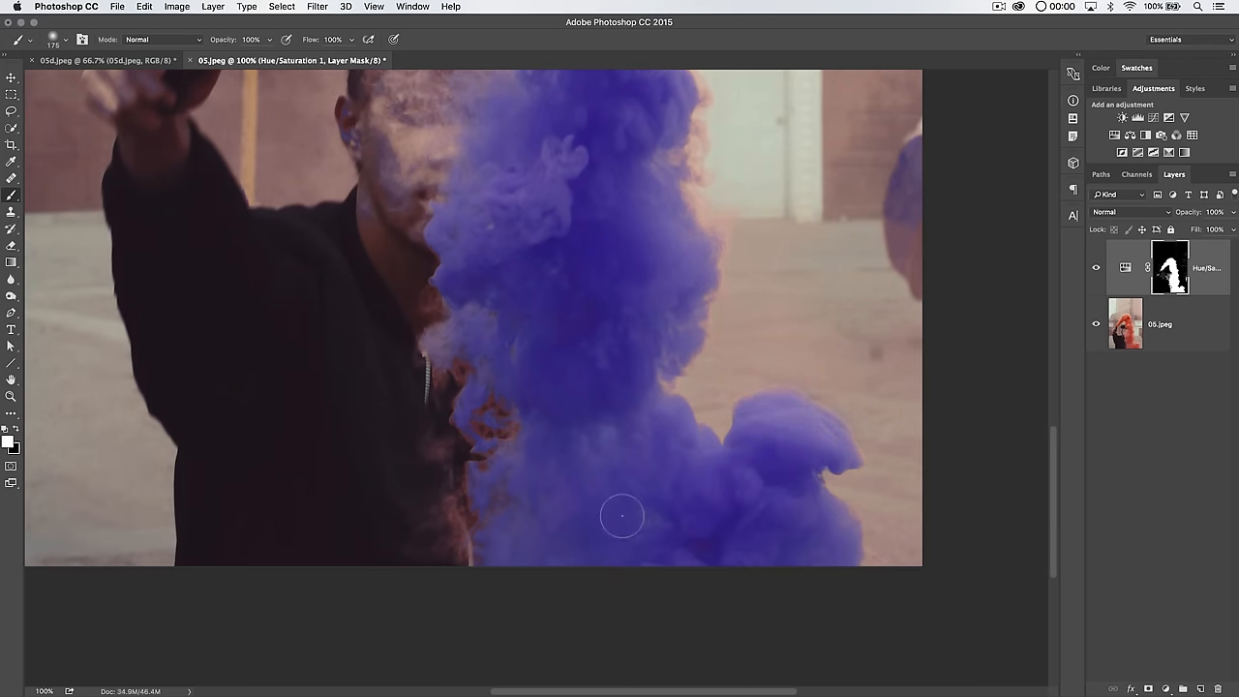
{"action": "left_click_drag", "start_coordinate": [559, 308], "coordinate": [522, 590]}
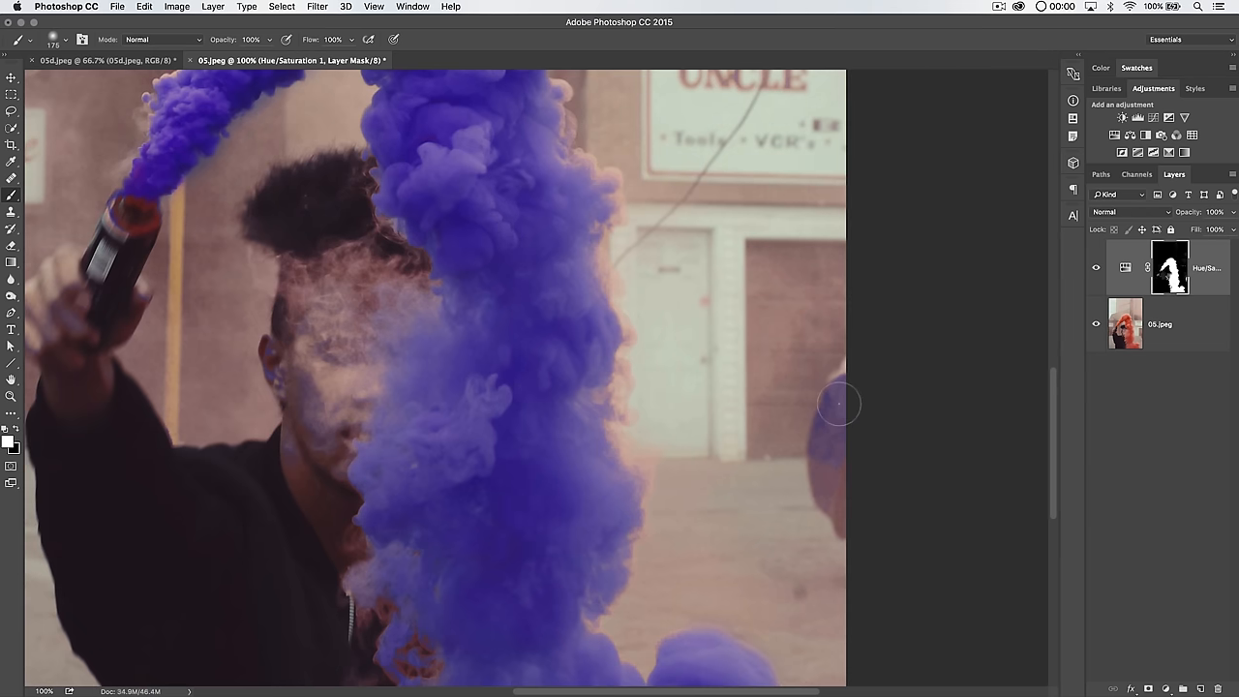
{"action": "left_click_drag", "start_coordinate": [831, 392], "coordinate": [823, 455]}
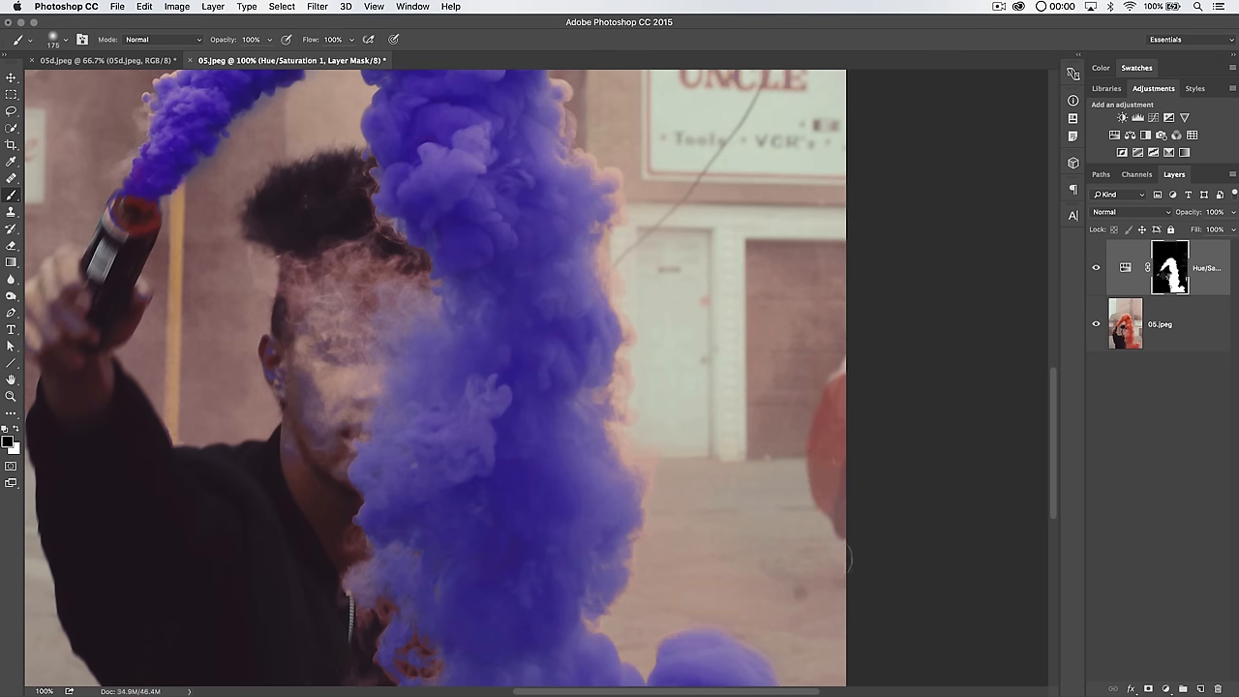
{"action": "left_click_drag", "start_coordinate": [744, 286], "coordinate": [813, 581]}
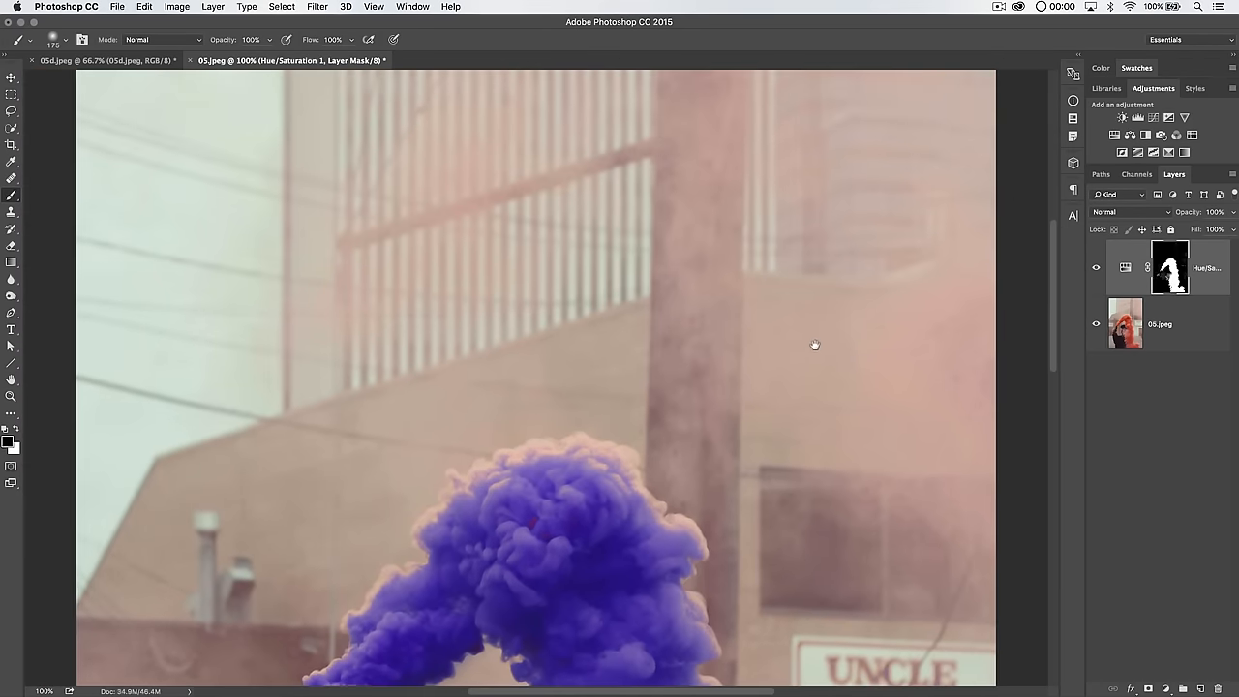
Viewing the mask alone, paint black over stray grey face and background textures
{"action": "left_click", "coordinate": [1170, 267], "text": "alt"}
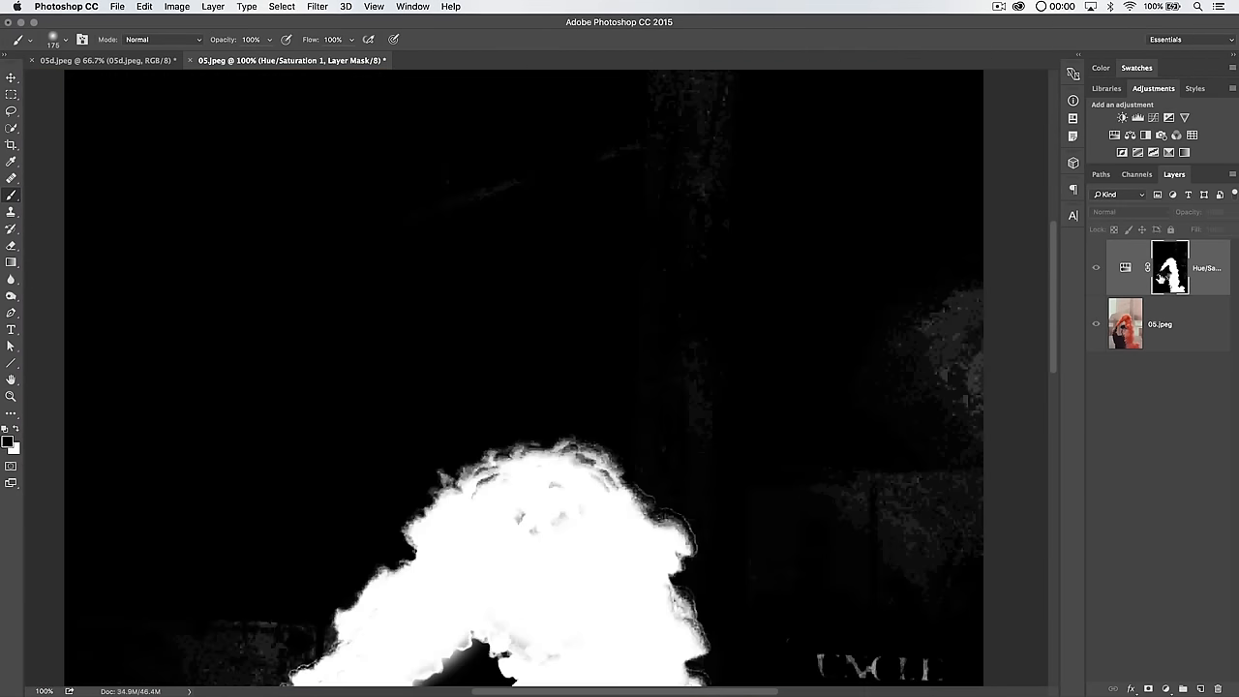
{"action": "key", "text": "super+minus"}
{"action": "key", "text": "super+minus"}
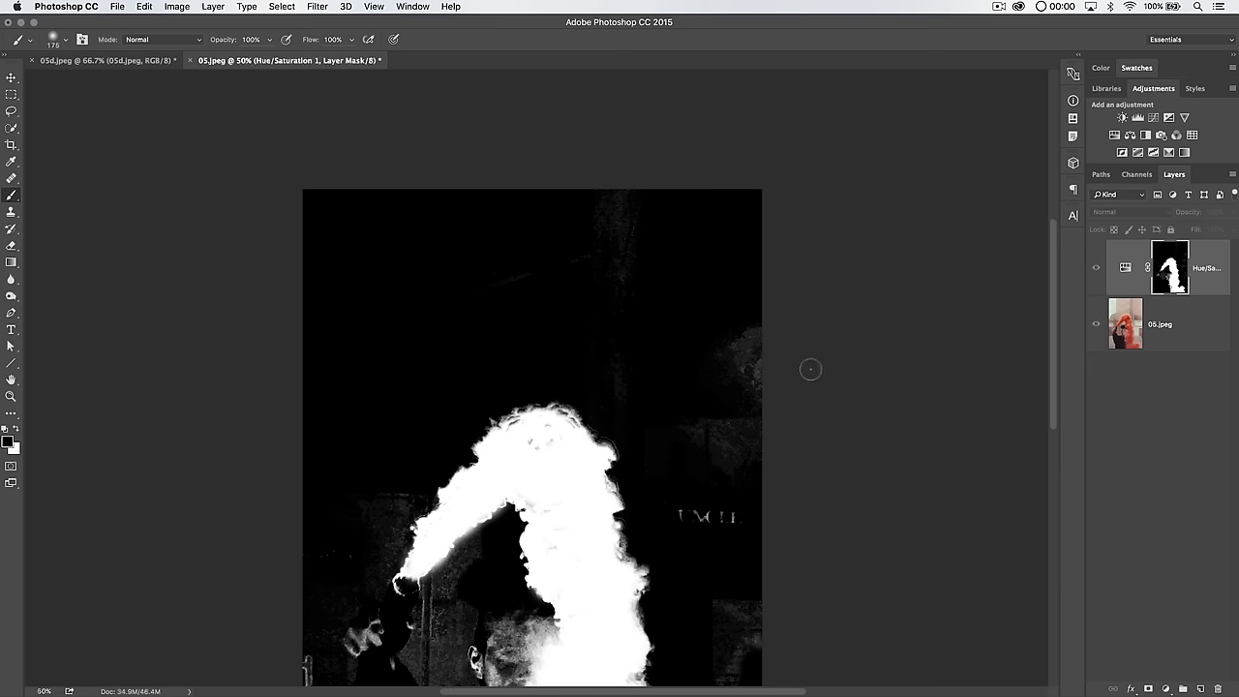
{"action": "key", "text": "bracketright"}
{"action": "key", "text": "bracketright"}
{"action": "left_click_drag", "start_coordinate": [736, 485], "coordinate": [773, 318]}
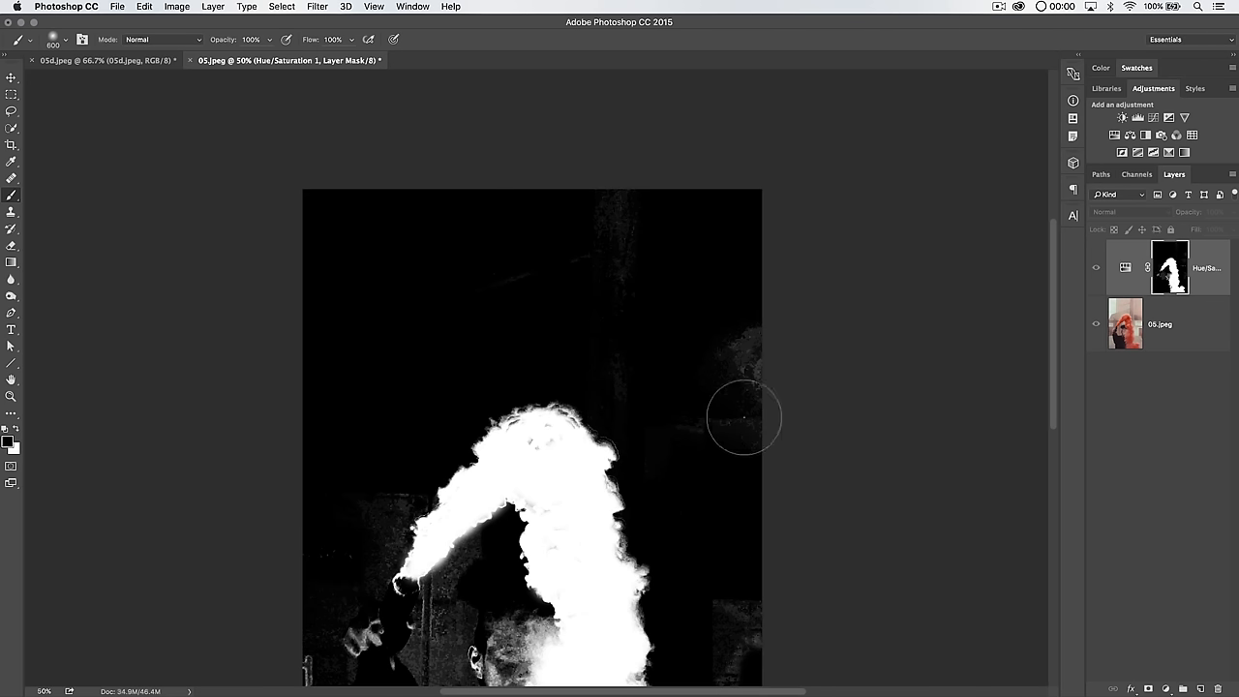
{"action": "scroll", "coordinate": [785, 271], "scroll_direction": "down", "scroll_amount": 5}
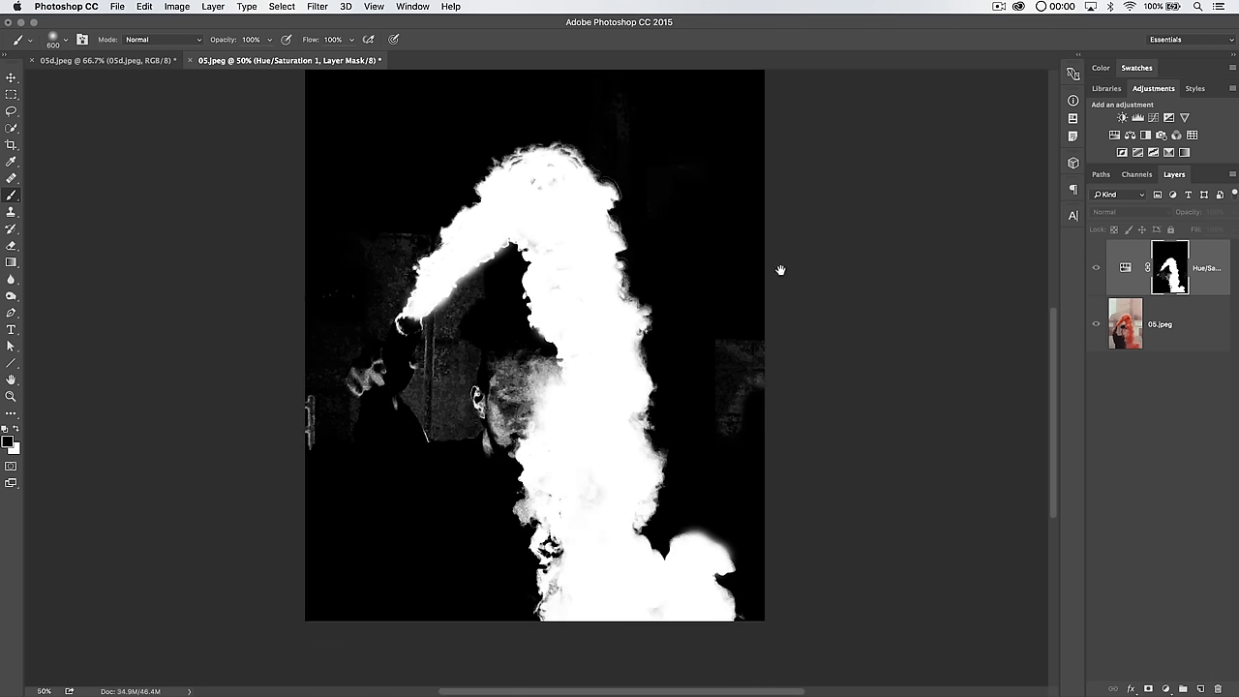
{"action": "mouse_move", "coordinate": [387, 426]}
{"action": "left_mouse_down"}
{"action": "mouse_move", "coordinate": [329, 397]}
{"action": "mouse_move", "coordinate": [474, 414]}
{"action": "mouse_move", "coordinate": [503, 387]}
{"action": "mouse_move", "coordinate": [513, 406]}
{"action": "mouse_move", "coordinate": [445, 360]}
{"action": "mouse_move", "coordinate": [417, 397]}
{"action": "mouse_move", "coordinate": [380, 251]}
{"action": "mouse_move", "coordinate": [351, 246]}
{"action": "left_mouse_up"}
{"action": "key", "text": "bracketleft"}
{"action": "key", "text": "bracketleft"}
{"action": "key", "text": "bracketleft"}
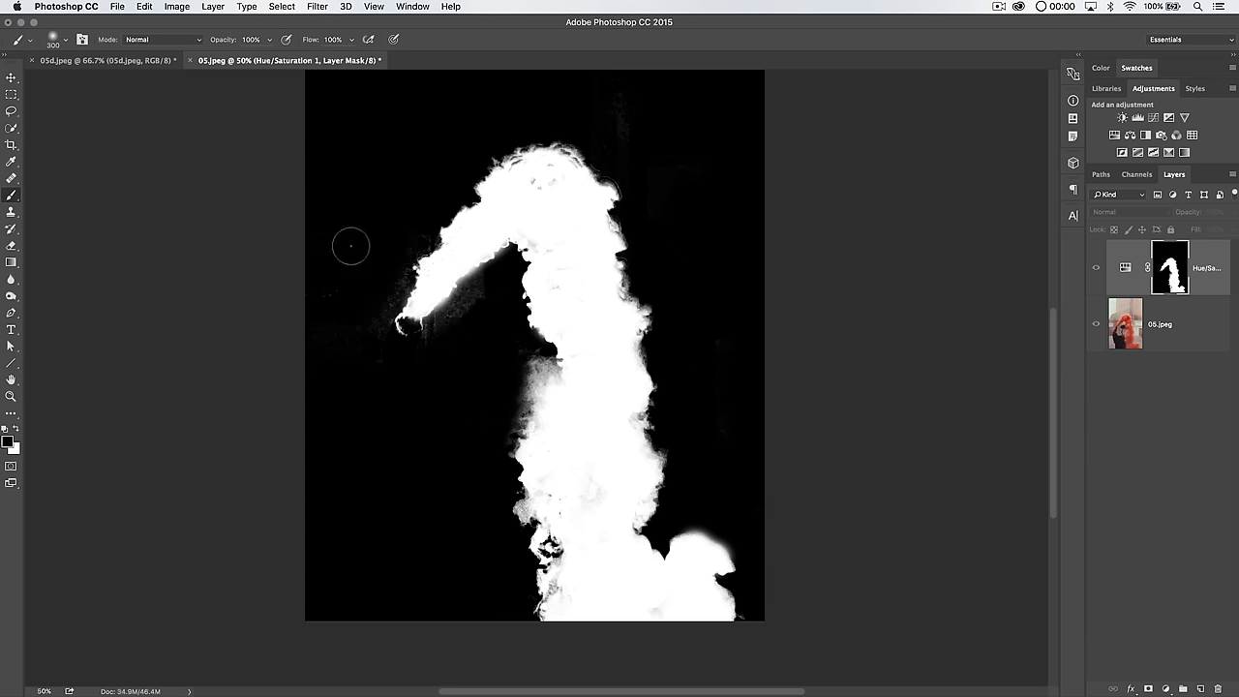
Return to the full photo view and delete the Hue/Saturation adjustment layer
{"action": "left_click", "coordinate": [1169, 275], "text": "alt"}
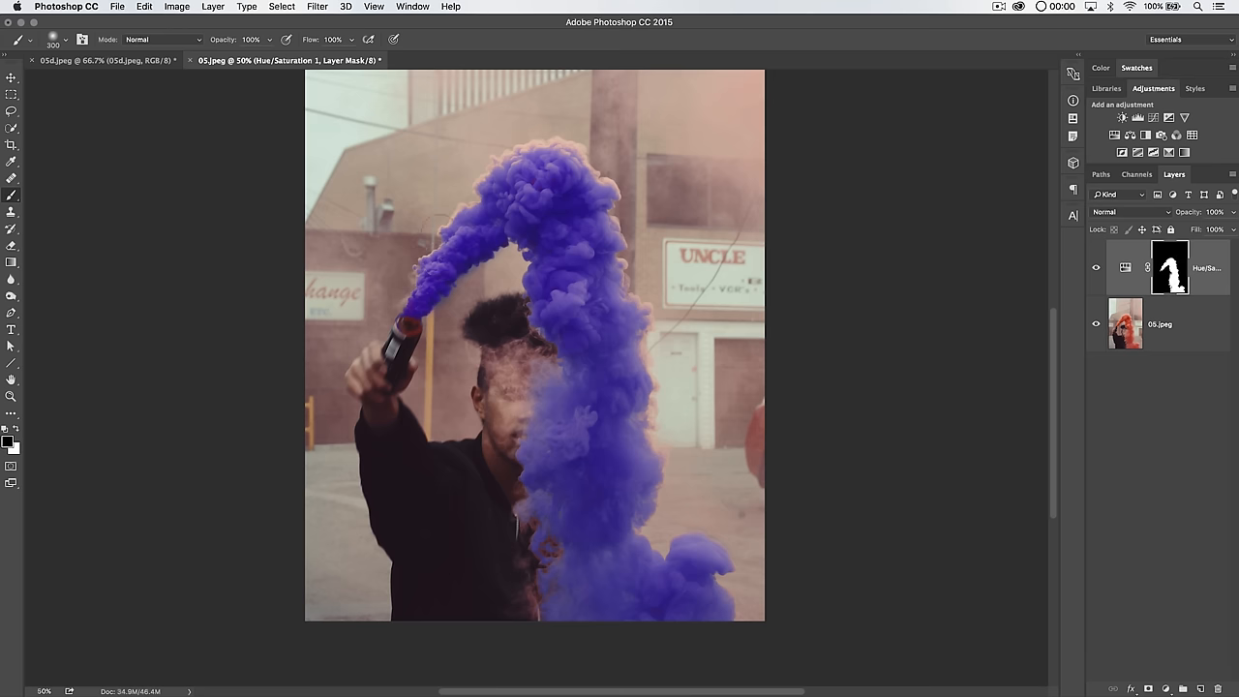
{"action": "left_click_drag", "start_coordinate": [520, 193], "coordinate": [503, 240]}
{"action": "key", "text": "super+minus"}
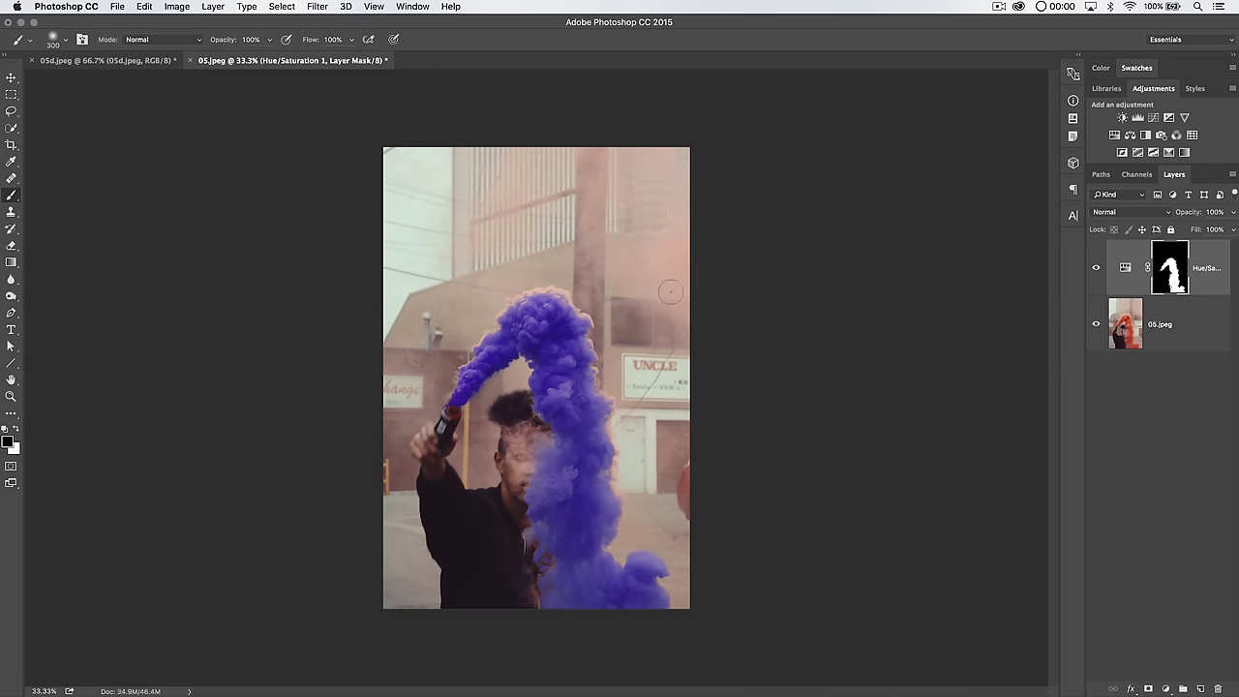
{"action": "key", "text": "BackSpace"}
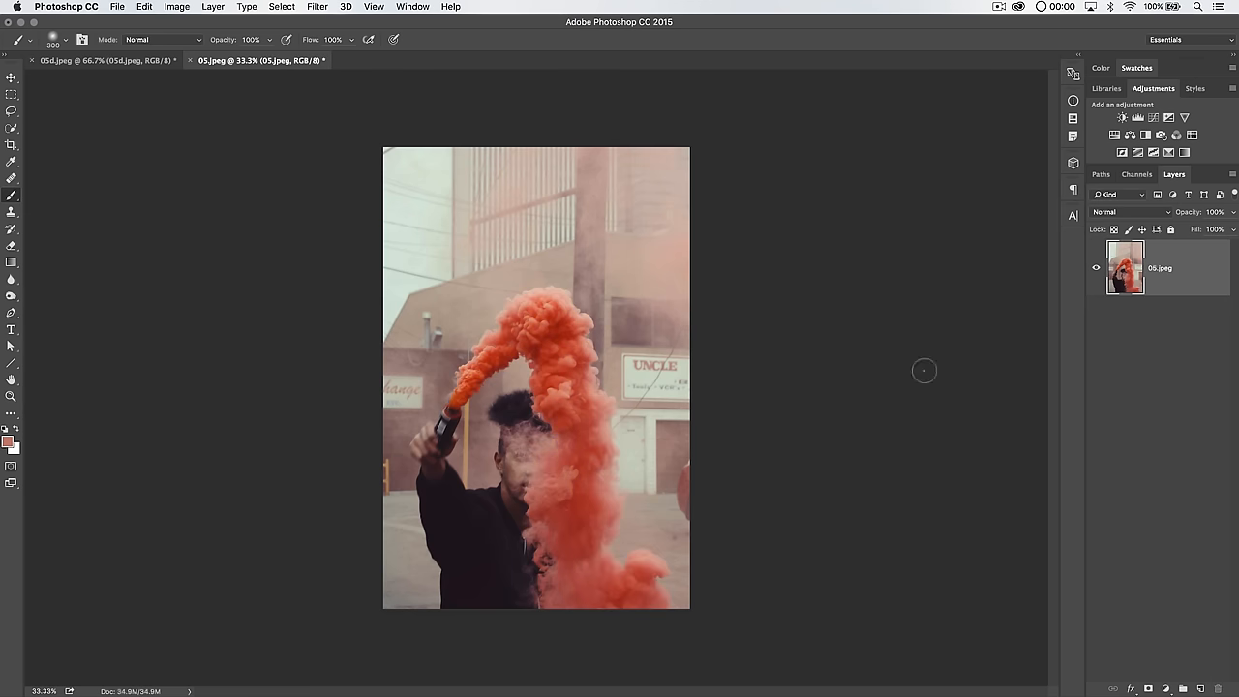
Add a Hue/Saturation layer on Reds with Hue -39 and Saturation +10, turning the smoke pink
{"action": "left_click", "coordinate": [1114, 134]}
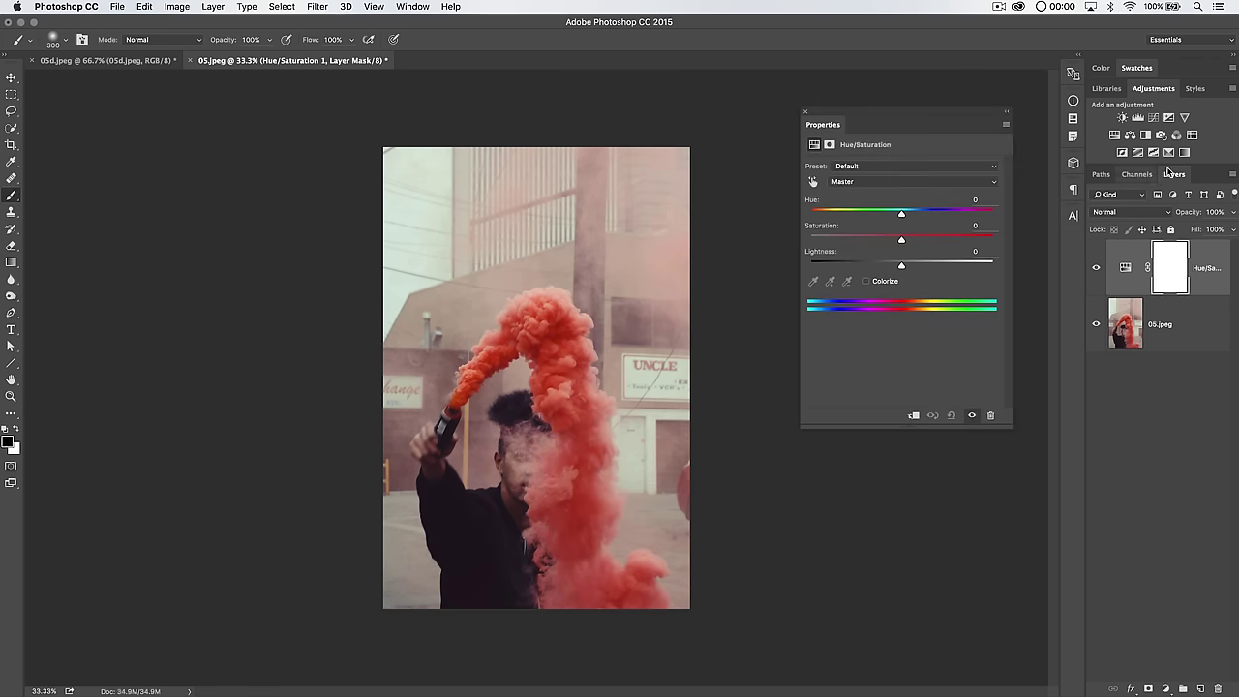
{"action": "left_click", "coordinate": [890, 182]}
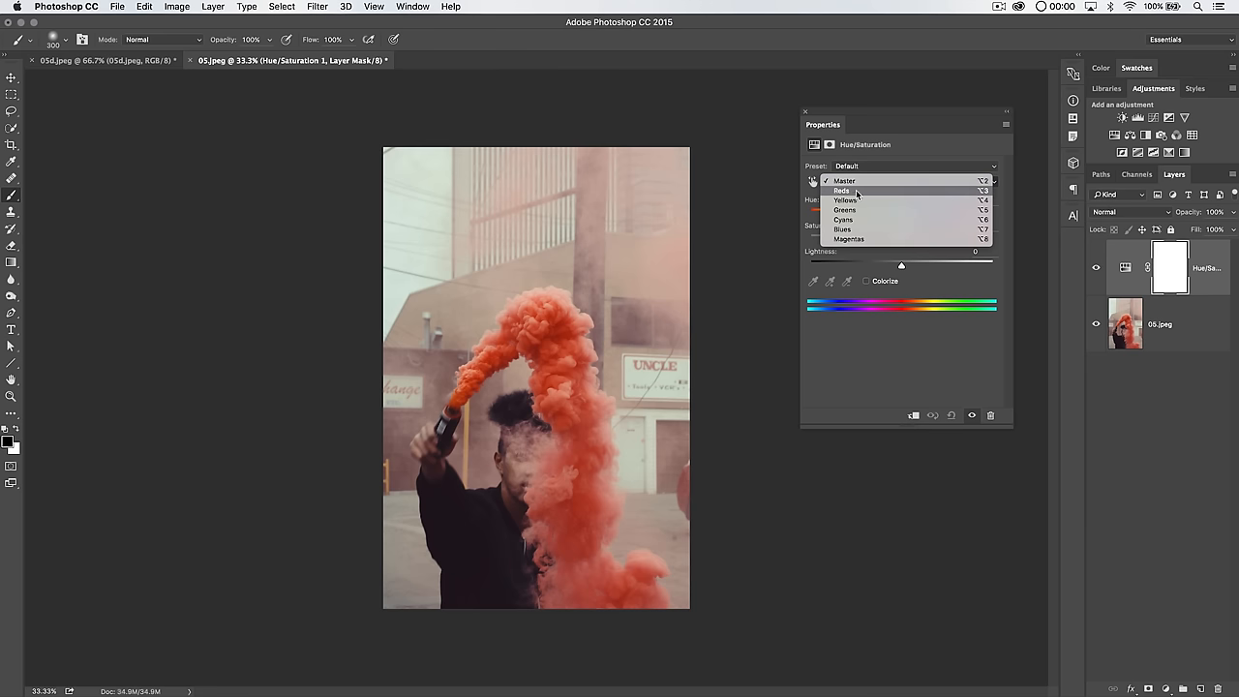
{"action": "left_click", "coordinate": [851, 192]}
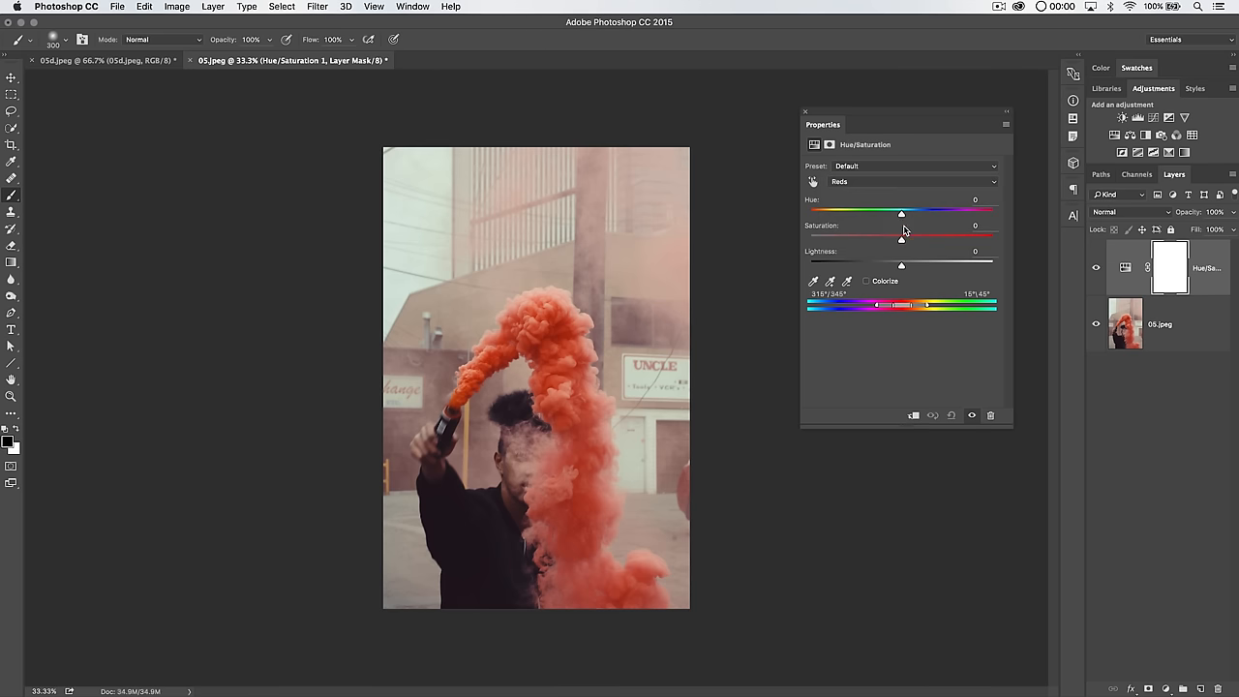
{"action": "mouse_move", "coordinate": [899, 214]}
{"action": "left_mouse_down"}
{"action": "mouse_move", "coordinate": [883, 214]}
{"action": "mouse_move", "coordinate": [912, 240]}
{"action": "left_mouse_up"}
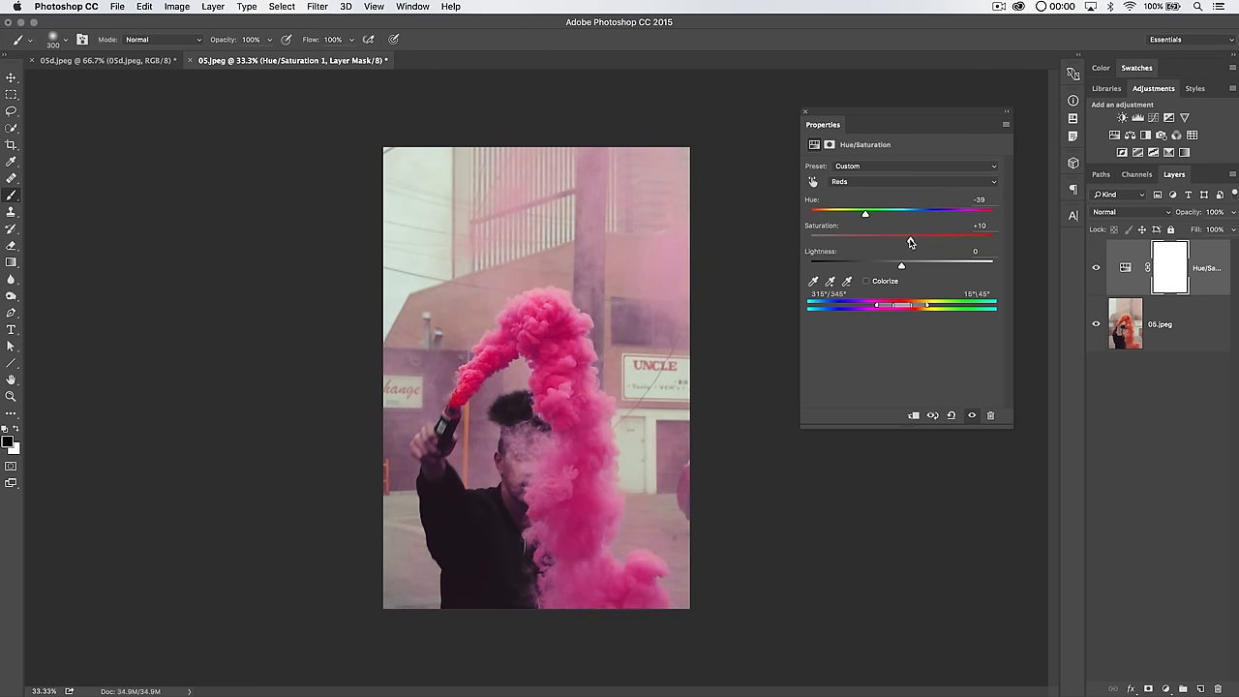
On the layer mask, sample the smoke's shades into a Color Range selection
{"action": "left_click", "coordinate": [1167, 263]}
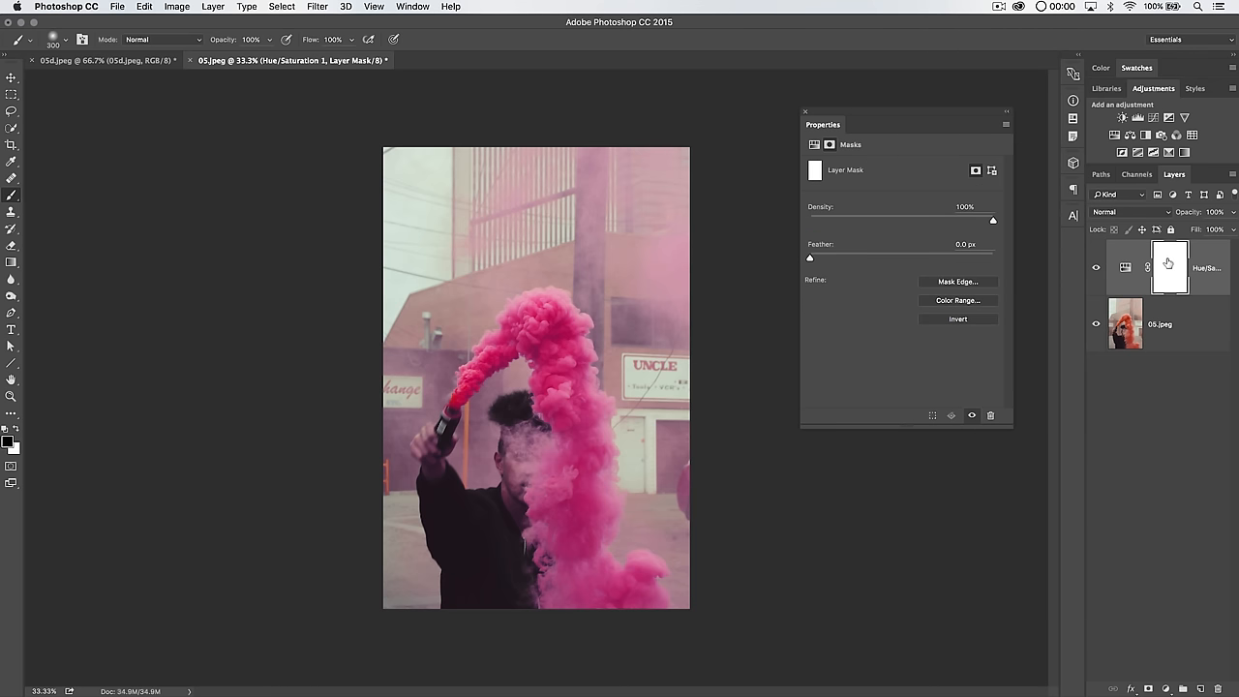
{"action": "left_click", "coordinate": [282, 7]}
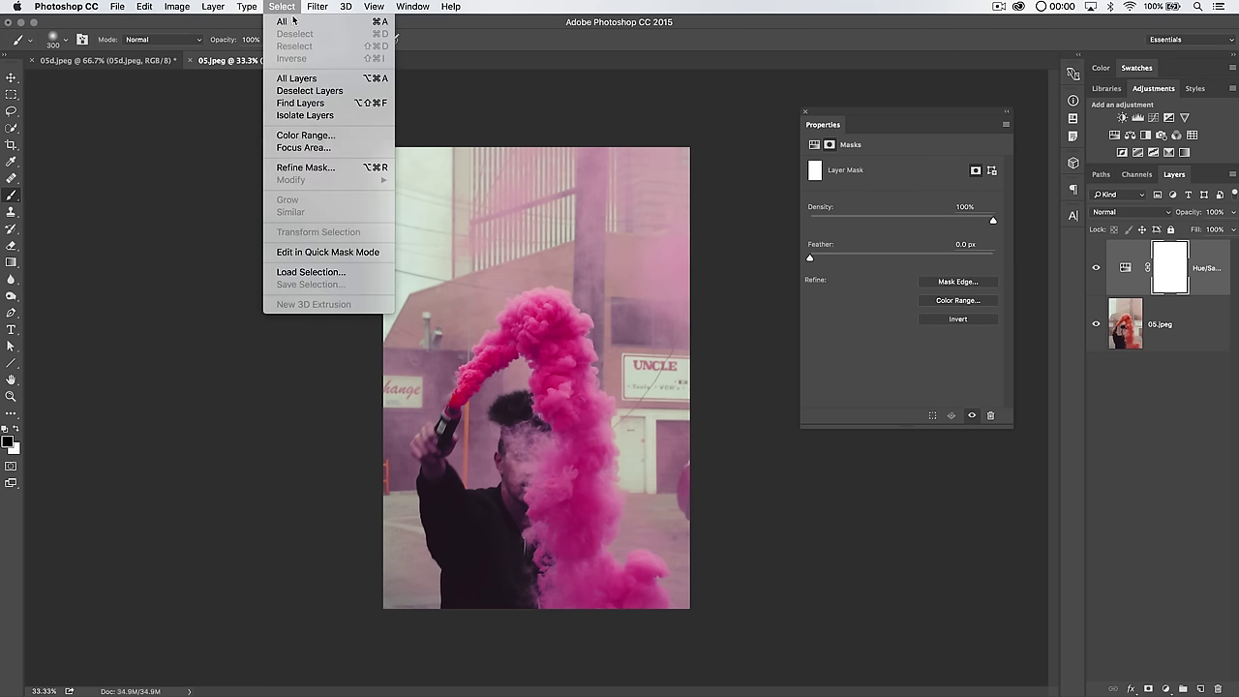
{"action": "left_click", "coordinate": [305, 136]}
{"action": "left_click", "coordinate": [533, 319]}
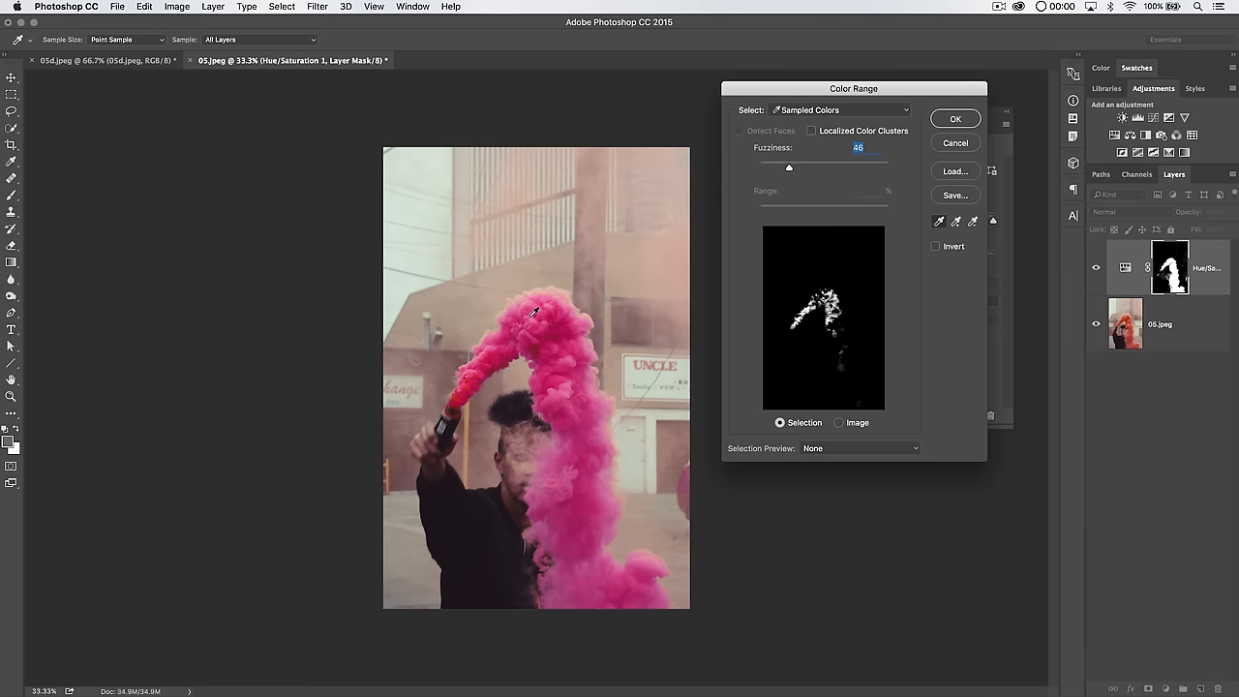
{"action": "left_click", "coordinate": [572, 317]}
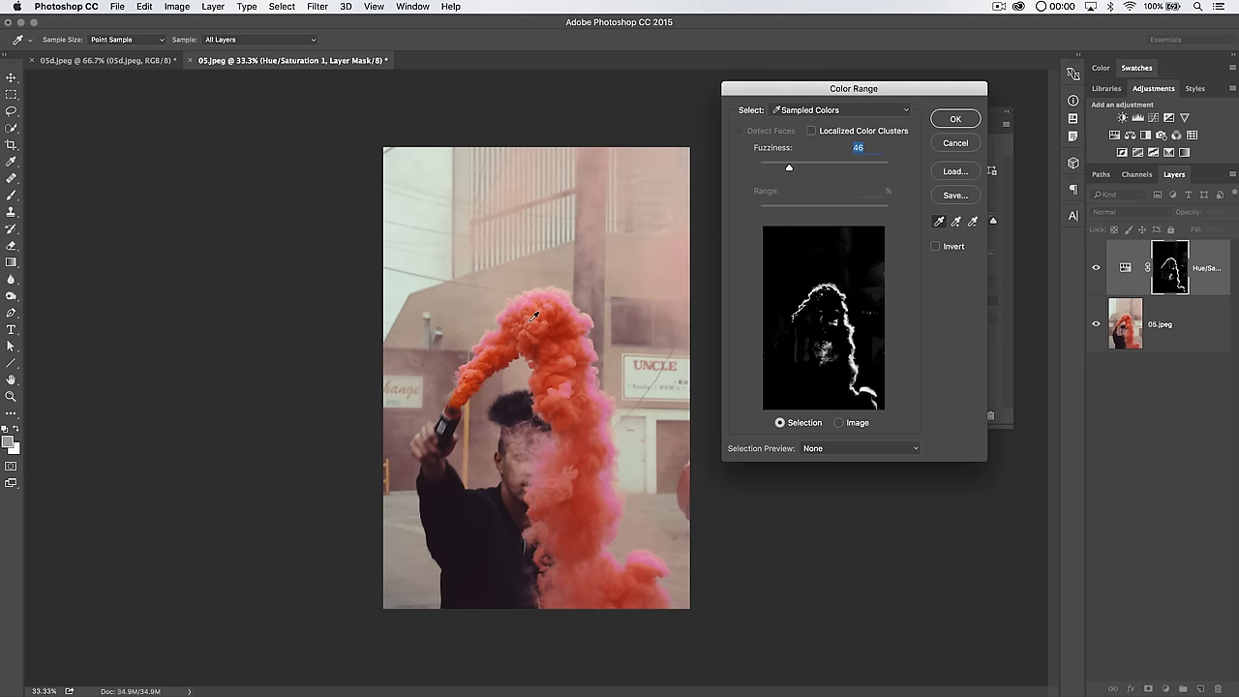
{"action": "left_click", "coordinate": [535, 317]}
{"action": "left_click", "coordinate": [517, 335]}
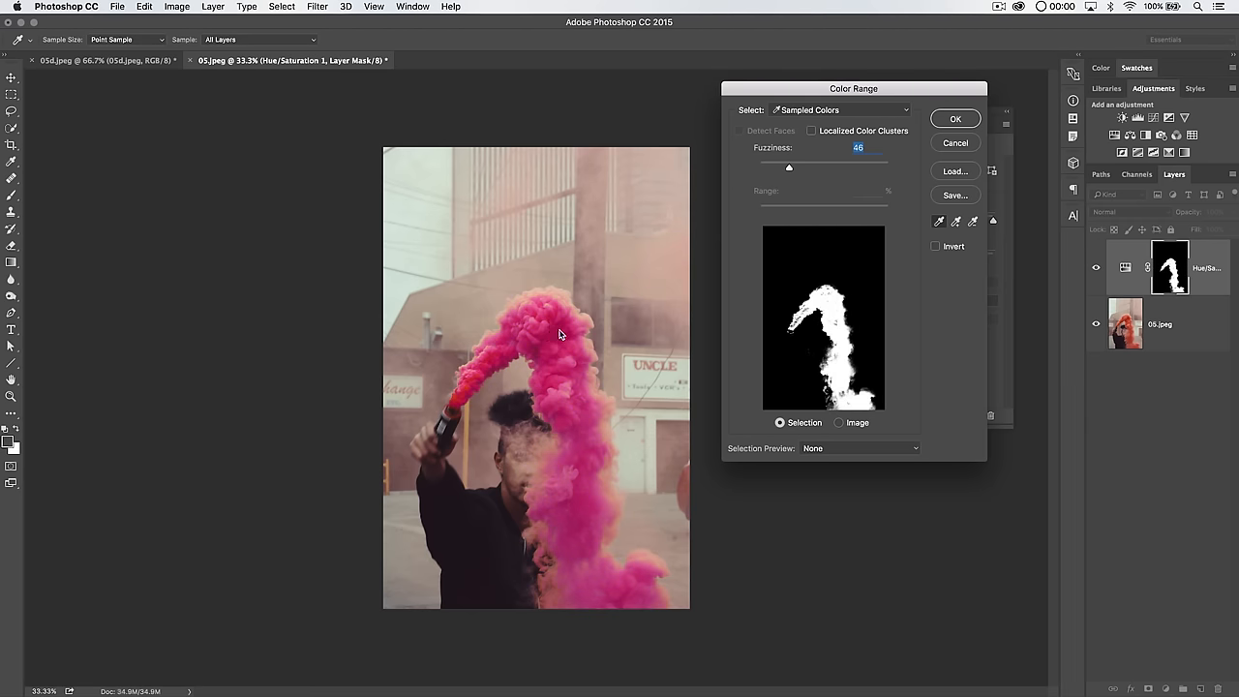
{"action": "left_click", "coordinate": [586, 311]}
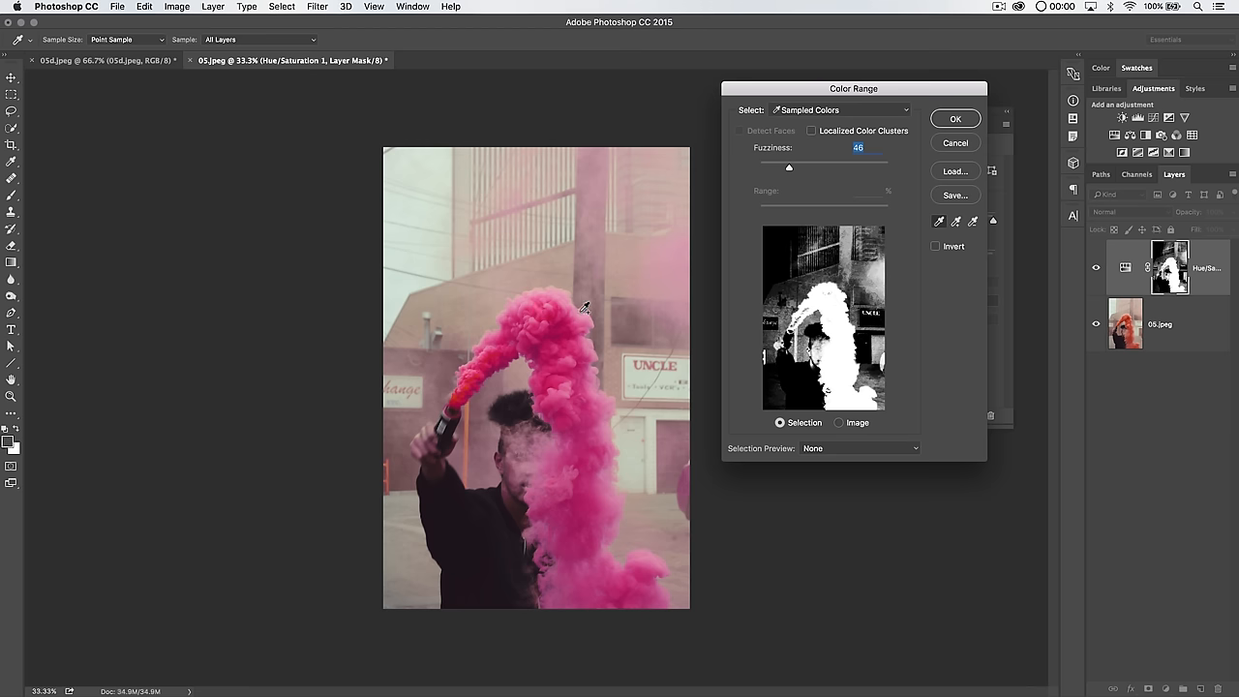
{"action": "left_click", "coordinate": [551, 285]}
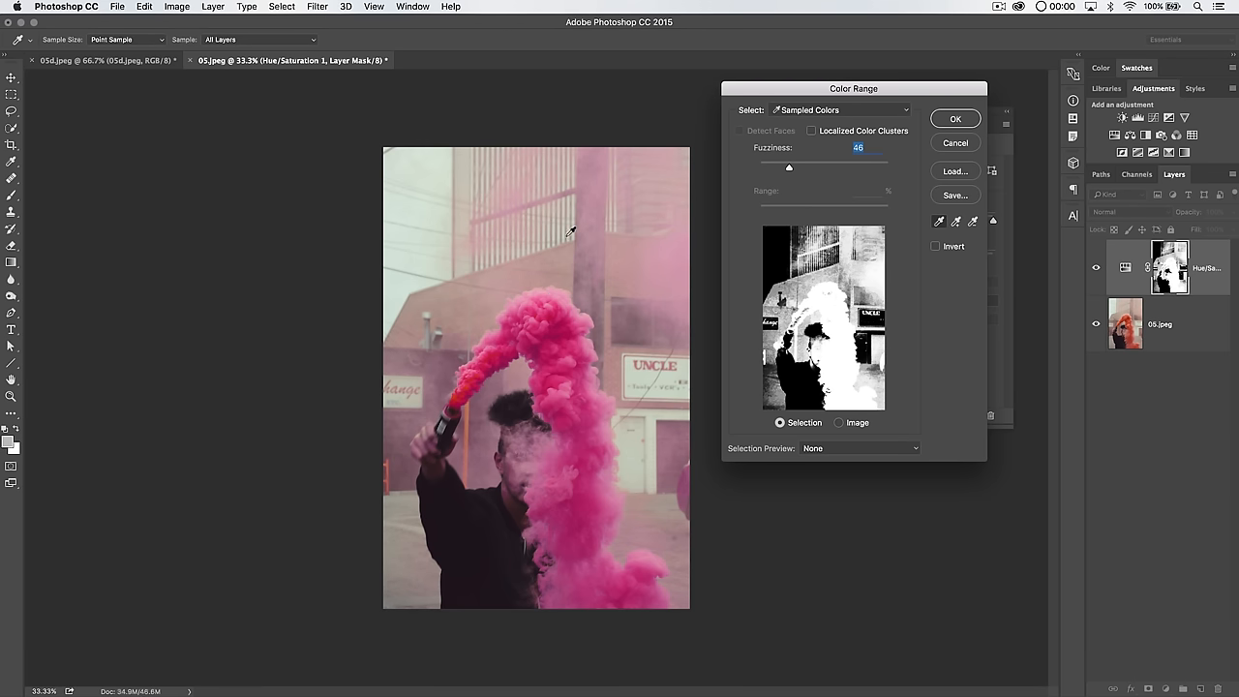
Lower Fuzziness to 20 to exclude the background and accept the selection as the mask
{"action": "left_click_drag", "start_coordinate": [789, 167], "coordinate": [772, 171]}
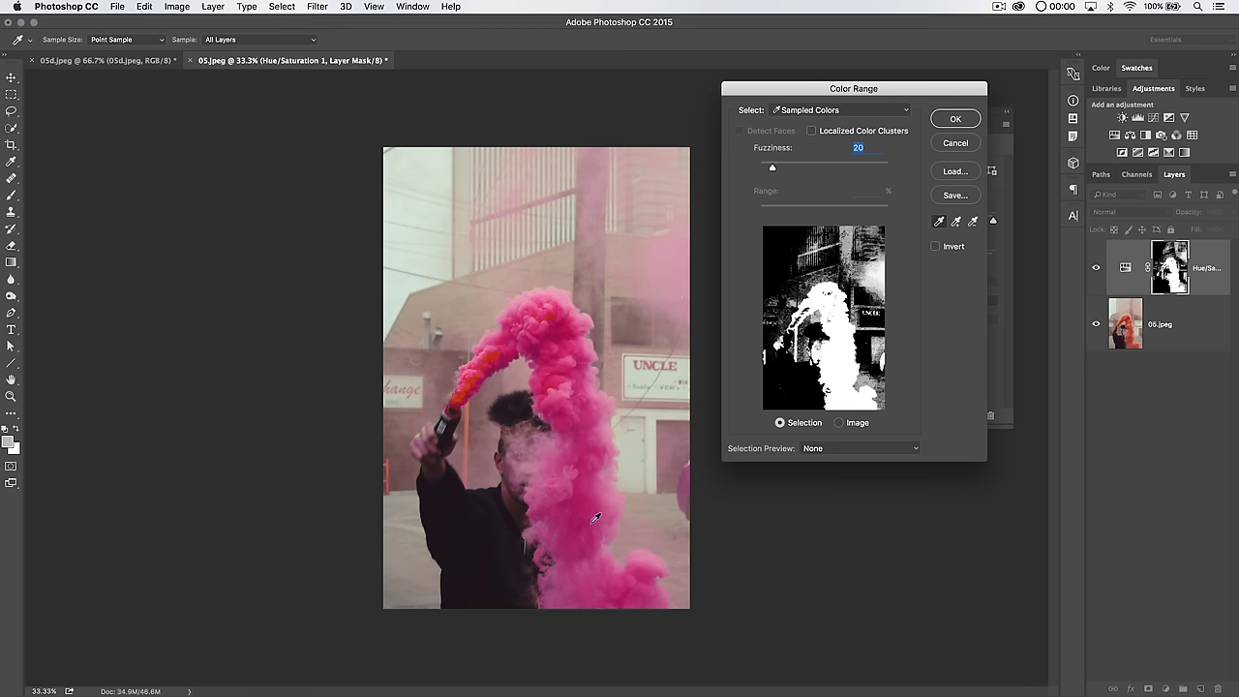
{"action": "left_click", "coordinate": [955, 119]}
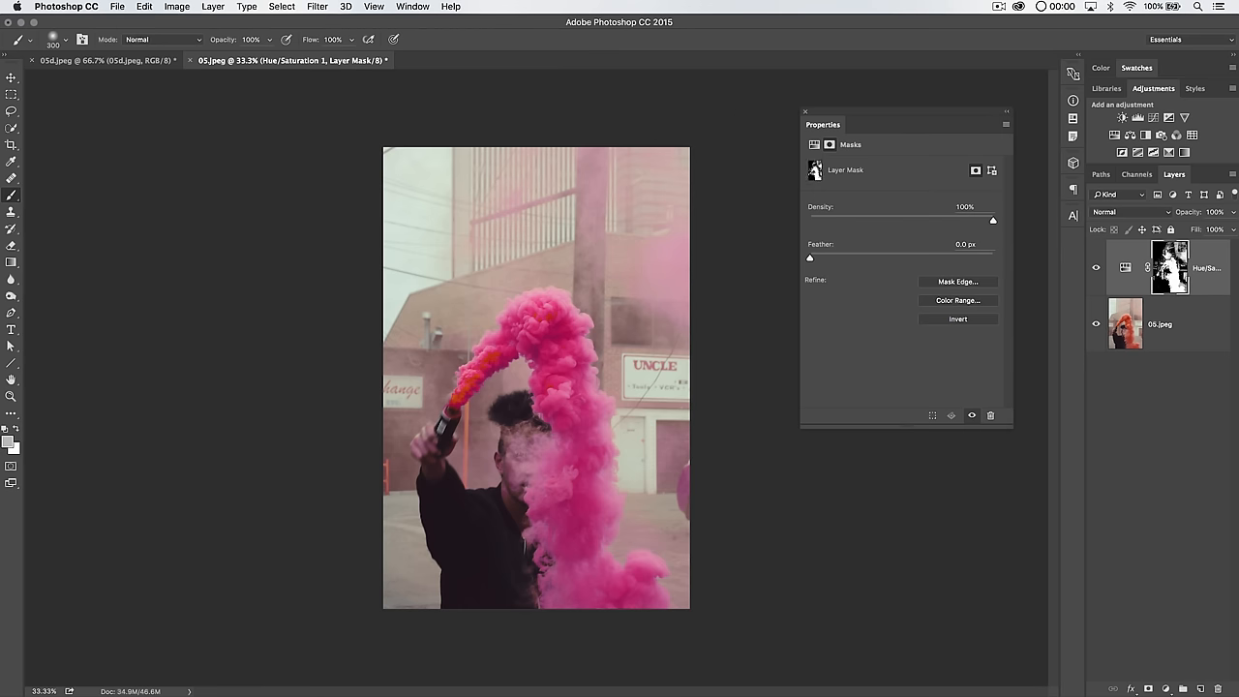
Viewing the mask alone, black out the top buildings and left background with a large brush
{"action": "left_click", "coordinate": [806, 115]}
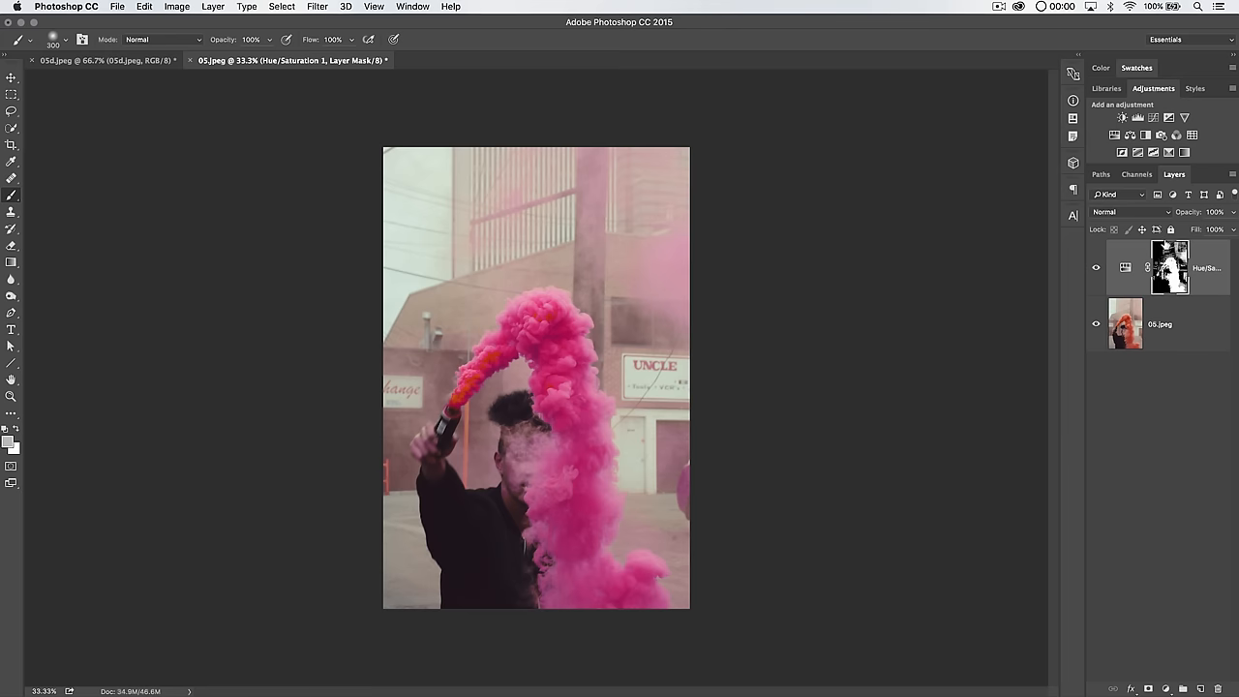
{"action": "left_click", "coordinate": [1171, 267], "text": "alt"}
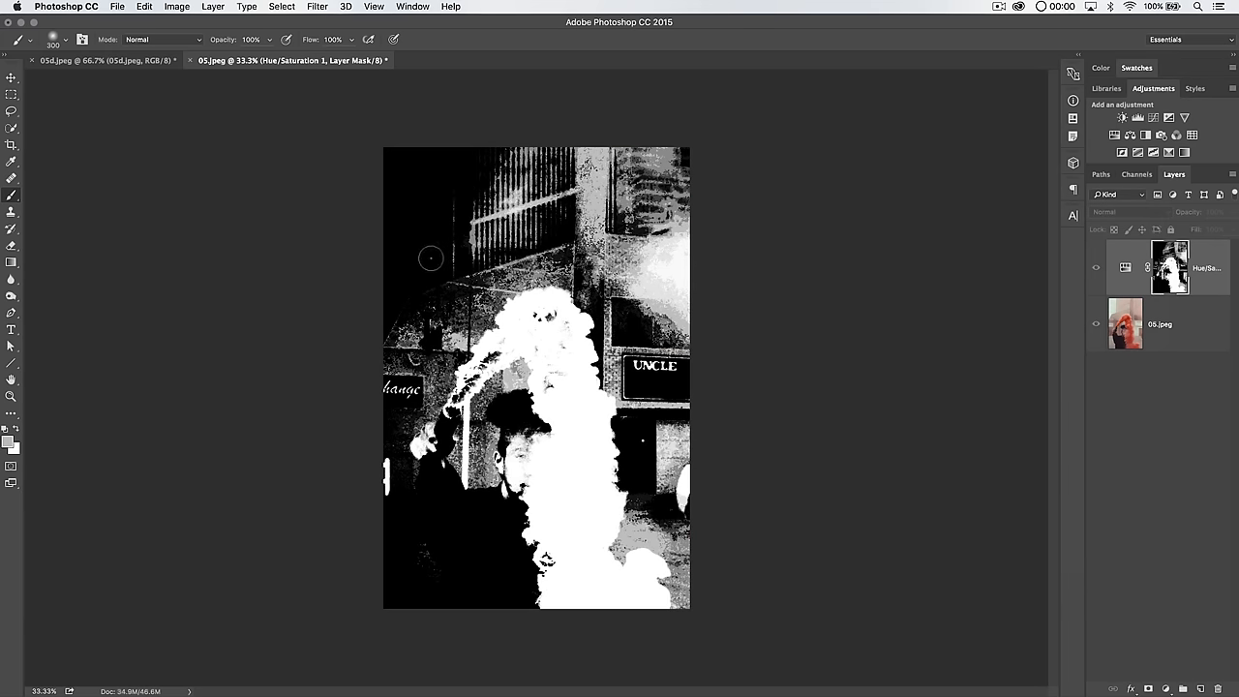
{"action": "key", "text": "bracketright"}
{"action": "key", "text": "bracketright"}
{"action": "key", "text": "bracketright"}
{"action": "key", "text": "bracketright"}
{"action": "key", "text": "bracketright"}
{"action": "key", "text": "bracketright"}
{"action": "key", "text": "x"}
{"action": "left_click_drag", "start_coordinate": [514, 159], "coordinate": [440, 247]}
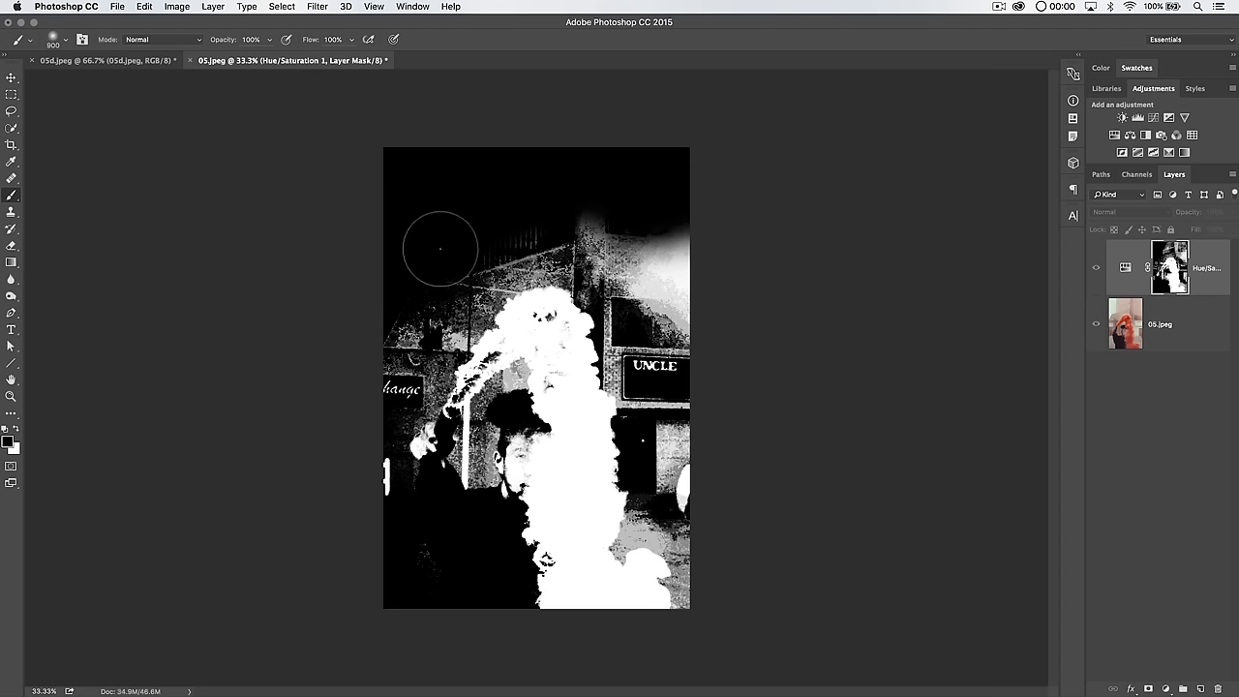
{"action": "right_click", "coordinate": [494, 221]}
{"action": "left_click_drag", "start_coordinate": [608, 283], "coordinate": [619, 283]}
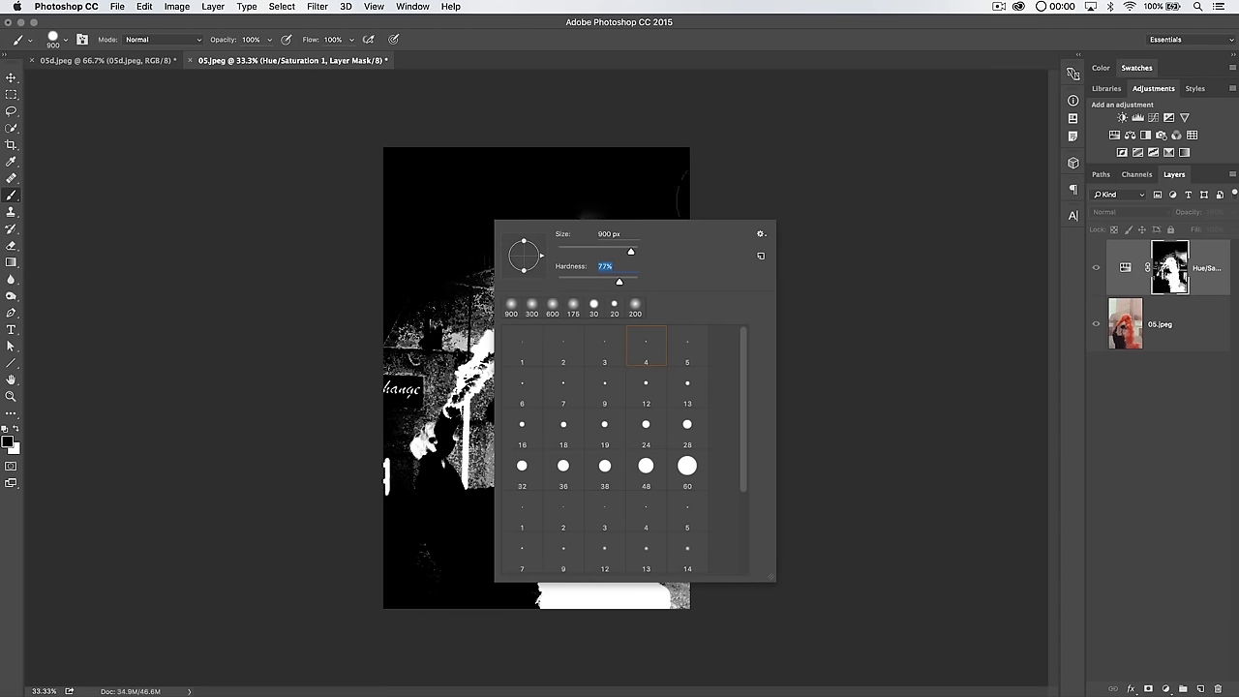
{"action": "key", "text": "Return"}
{"action": "mouse_move", "coordinate": [363, 348]}
{"action": "left_mouse_down"}
{"action": "mouse_move", "coordinate": [421, 325]}
{"action": "mouse_move", "coordinate": [690, 288]}
{"action": "mouse_move", "coordinate": [733, 563]}
{"action": "left_mouse_up"}
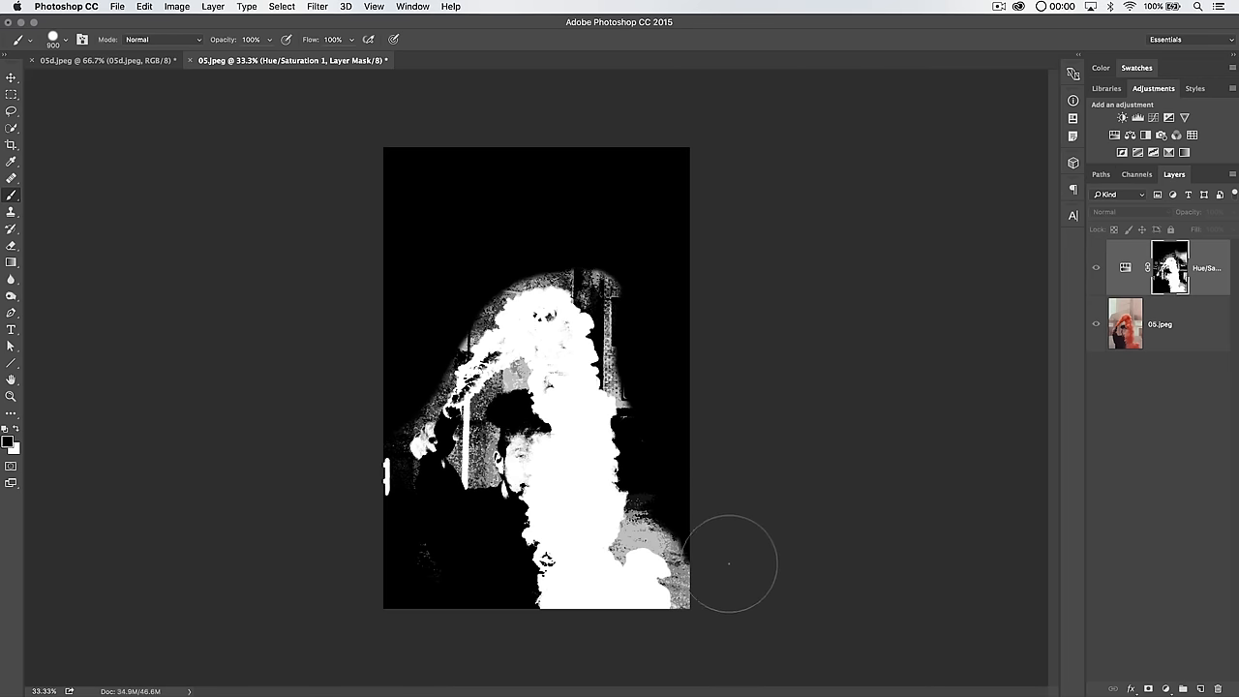
With a smaller brush, black out grey texture around the face, smoke edge and lower right
{"action": "key", "text": "bracketleft"}
{"action": "mouse_move", "coordinate": [440, 503]}
{"action": "left_mouse_down"}
{"action": "mouse_move", "coordinate": [472, 519]}
{"action": "mouse_move", "coordinate": [387, 475]}
{"action": "mouse_move", "coordinate": [407, 487]}
{"action": "mouse_move", "coordinate": [431, 426]}
{"action": "left_mouse_up"}
{"action": "mouse_move", "coordinate": [629, 290]}
{"action": "left_mouse_down"}
{"action": "mouse_move", "coordinate": [571, 250]}
{"action": "mouse_move", "coordinate": [479, 281]}
{"action": "mouse_move", "coordinate": [448, 312]}
{"action": "left_mouse_up"}
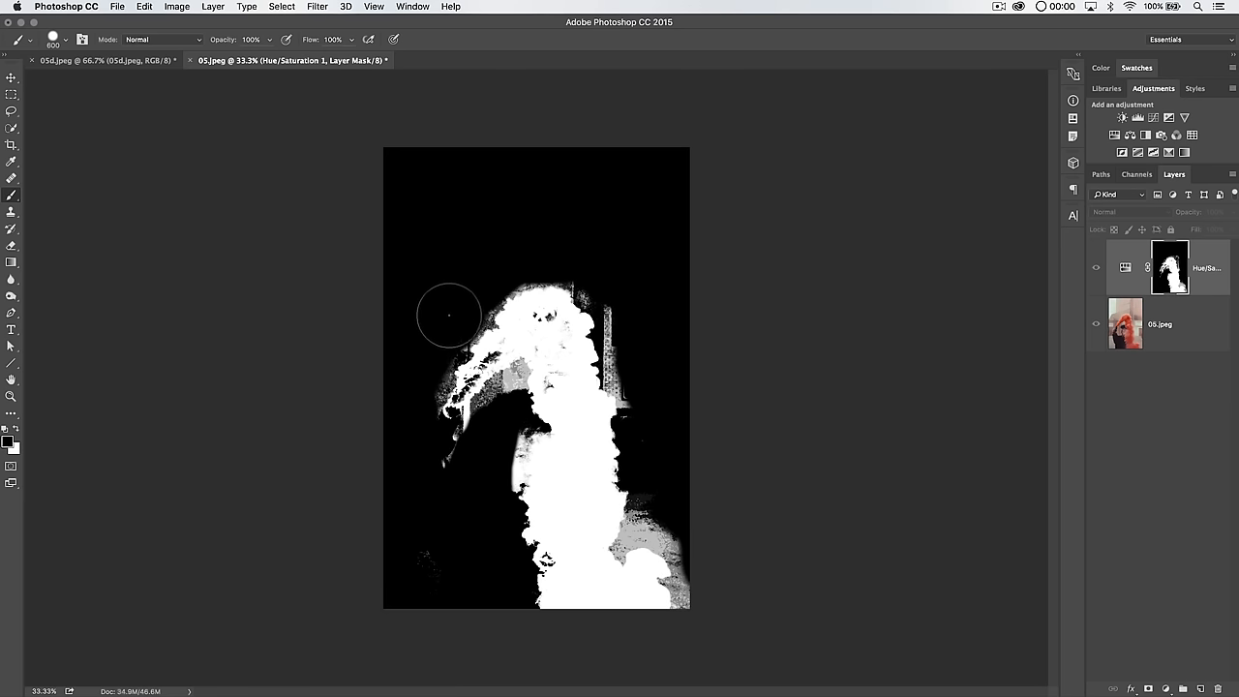
{"action": "left_click", "coordinate": [668, 523]}
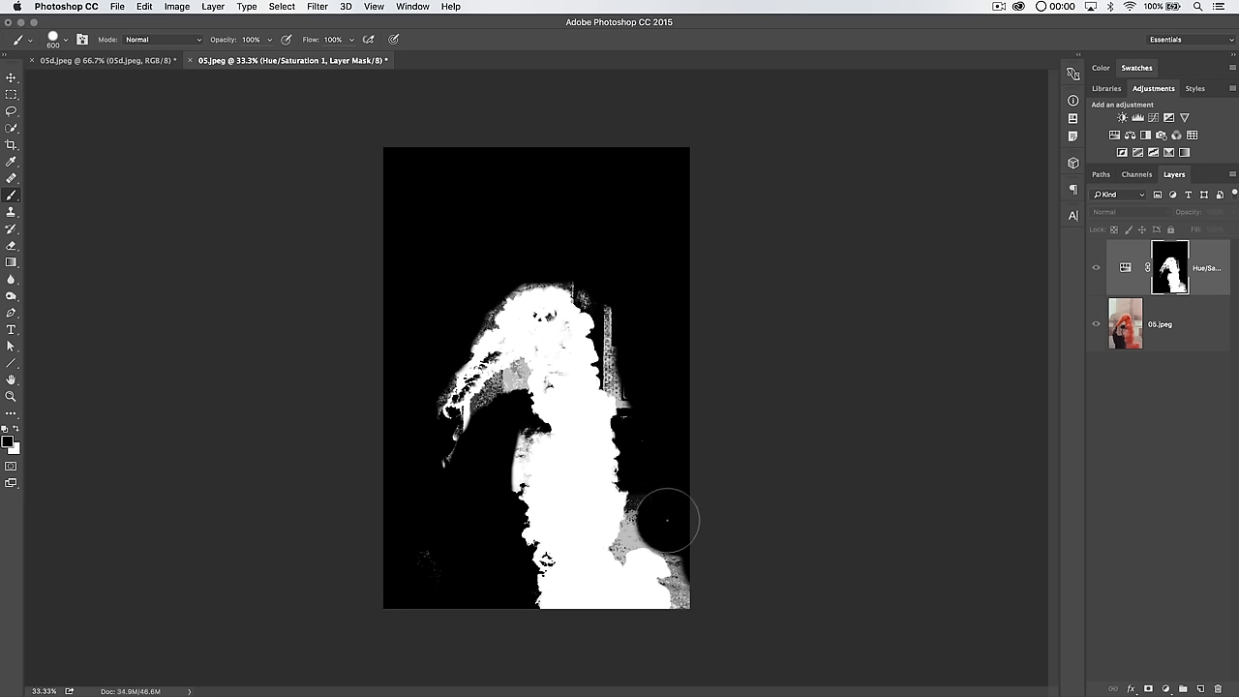
{"action": "left_click_drag", "start_coordinate": [668, 523], "coordinate": [678, 601]}
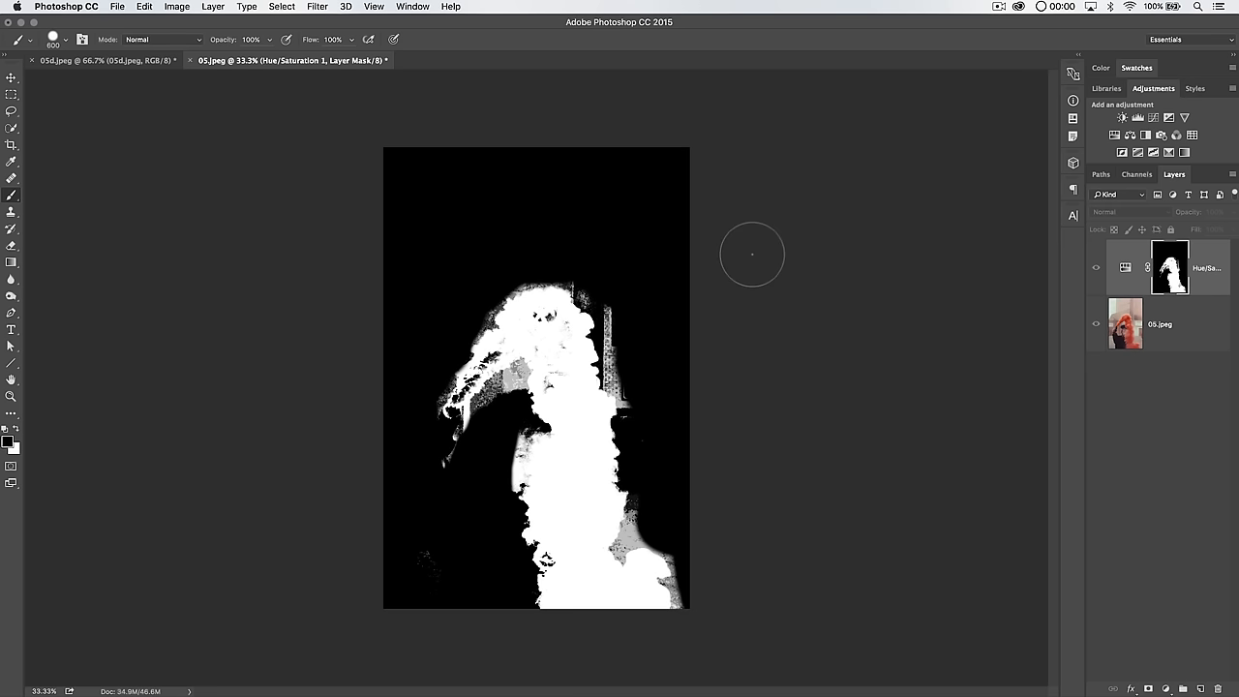
Apply Levels to the mask, raising the black input to push grey fringes to black
{"action": "key", "text": "super+l"}
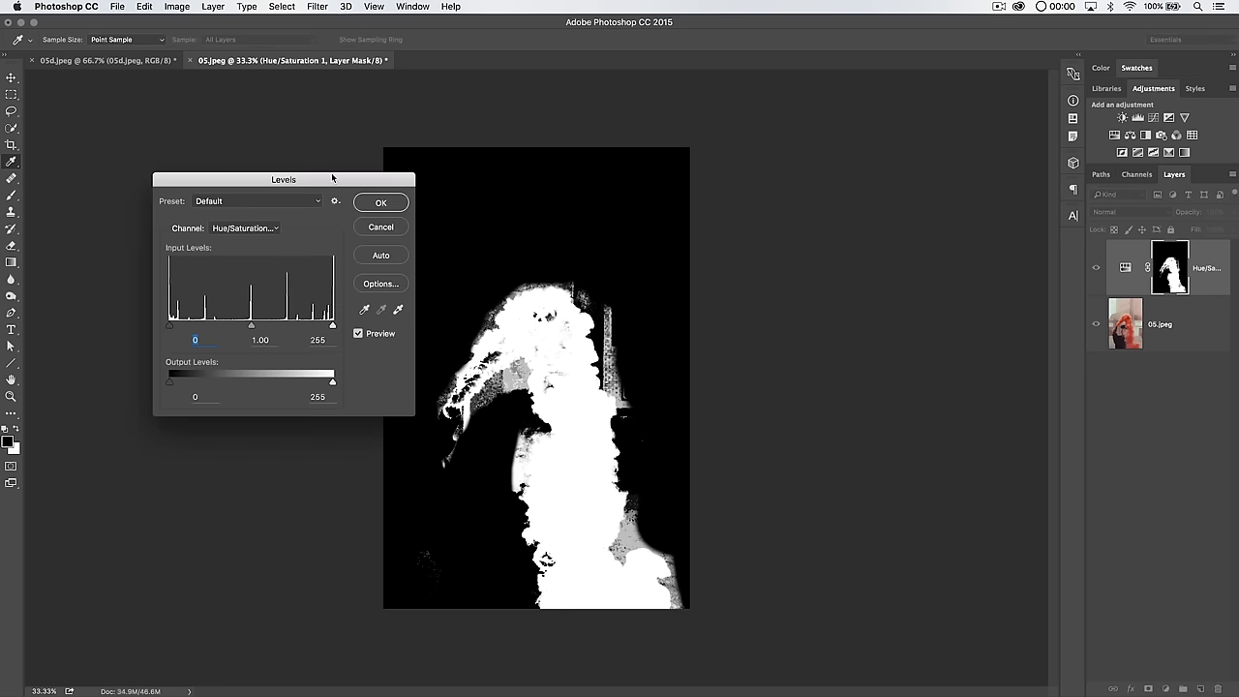
{"action": "left_click_drag", "start_coordinate": [333, 179], "coordinate": [300, 140]}
{"action": "left_click_drag", "start_coordinate": [137, 287], "coordinate": [217, 288]}
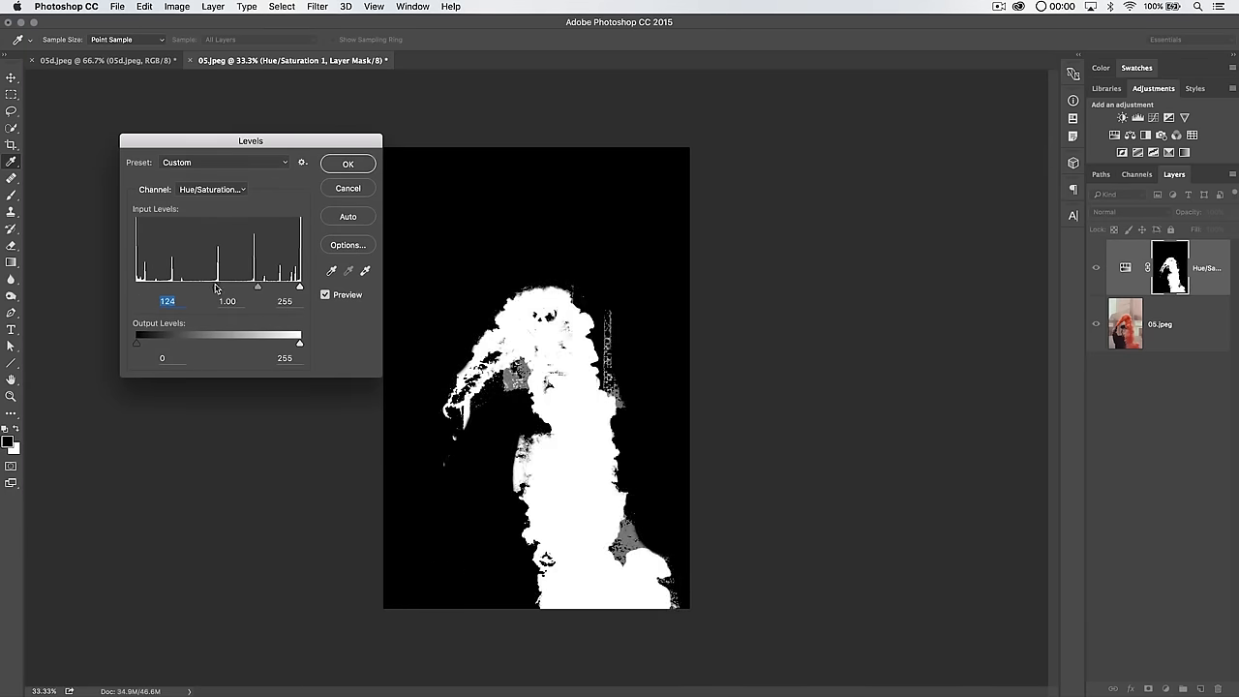
{"action": "left_click", "coordinate": [347, 162]}
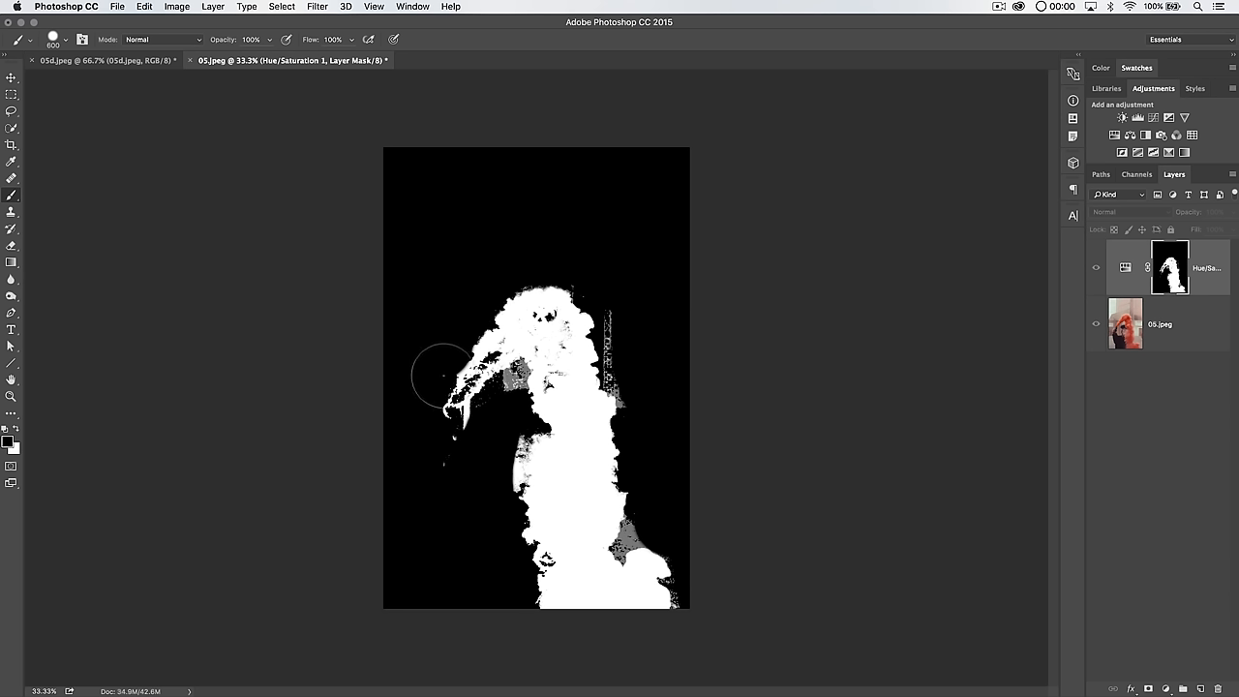
Paint white into the mask gaps along the smoke and return to the colour view
{"action": "key", "text": "x"}
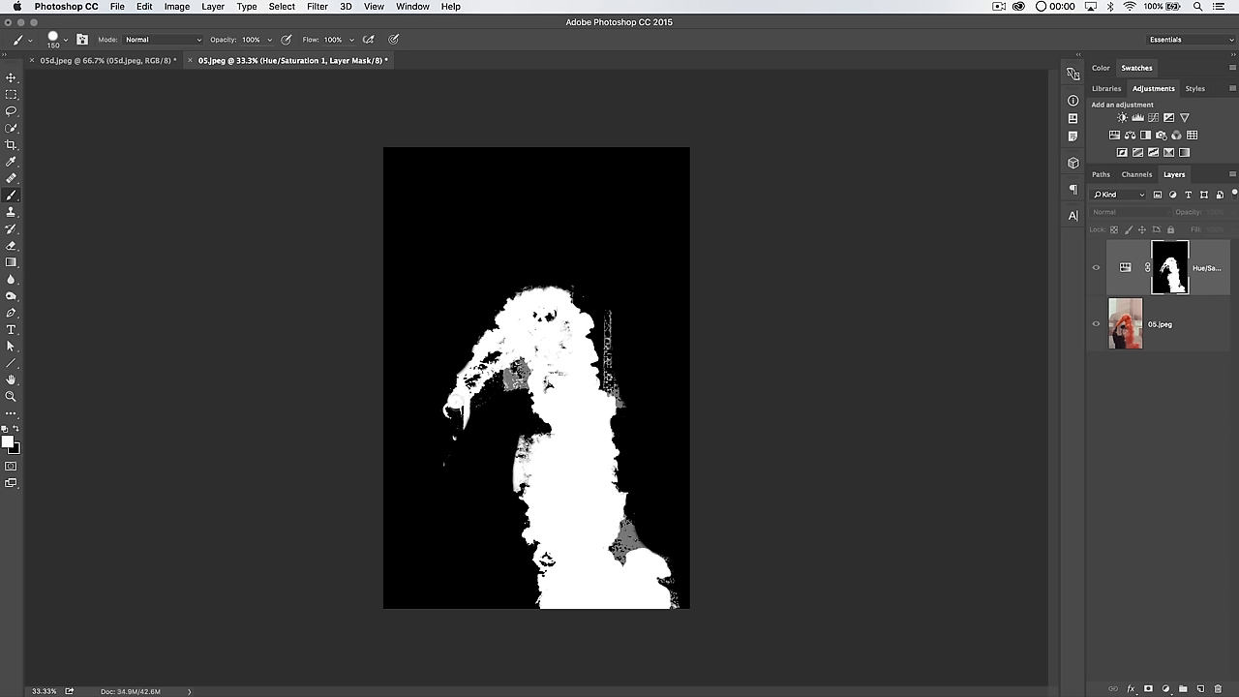
{"action": "left_click_drag", "start_coordinate": [465, 383], "coordinate": [489, 364]}
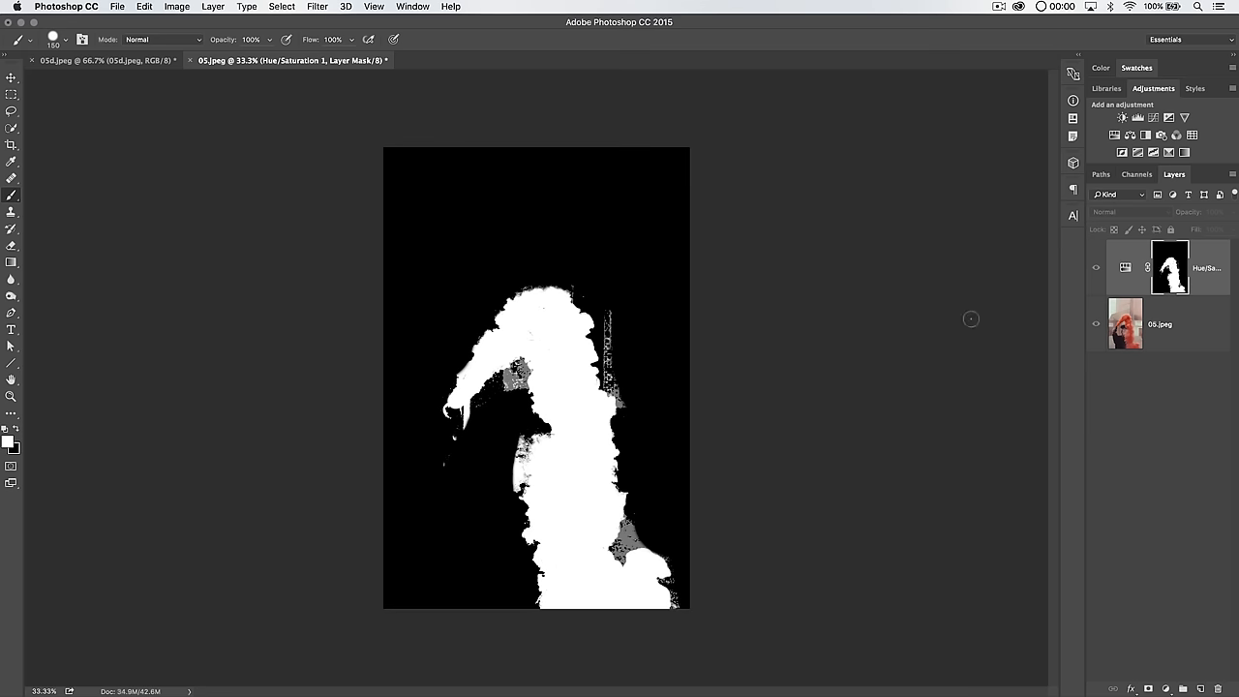
{"action": "left_click", "coordinate": [1168, 271], "text": "alt"}
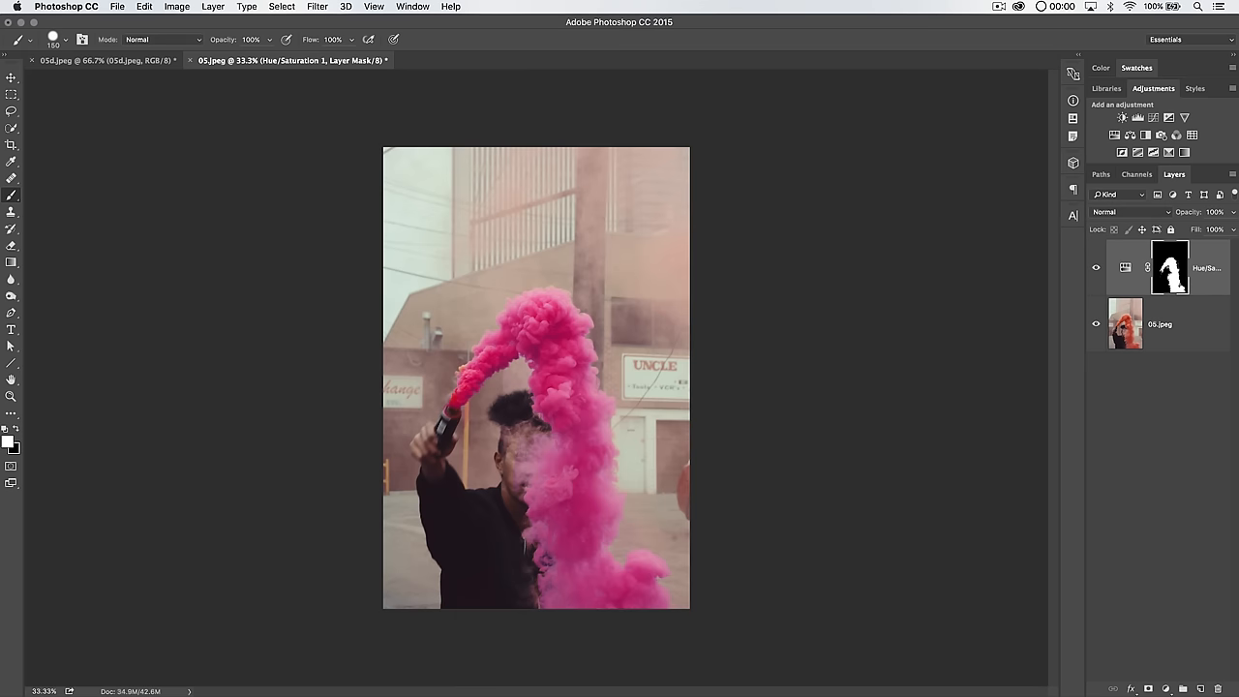
Zoom into the upper smoke trail and brush its tip into the mask so the plume reads pink
{"action": "key", "text": "z"}
{"action": "left_click_drag", "start_coordinate": [488, 380], "coordinate": [447, 283]}
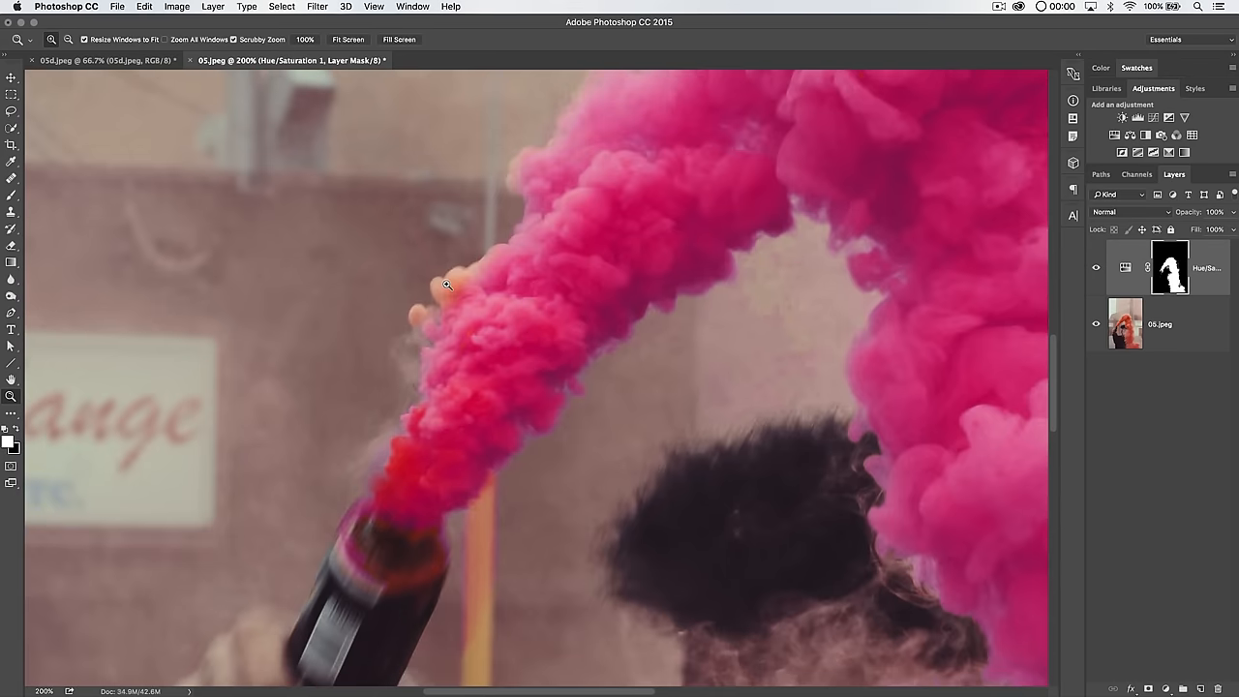
{"action": "key", "text": "b"}
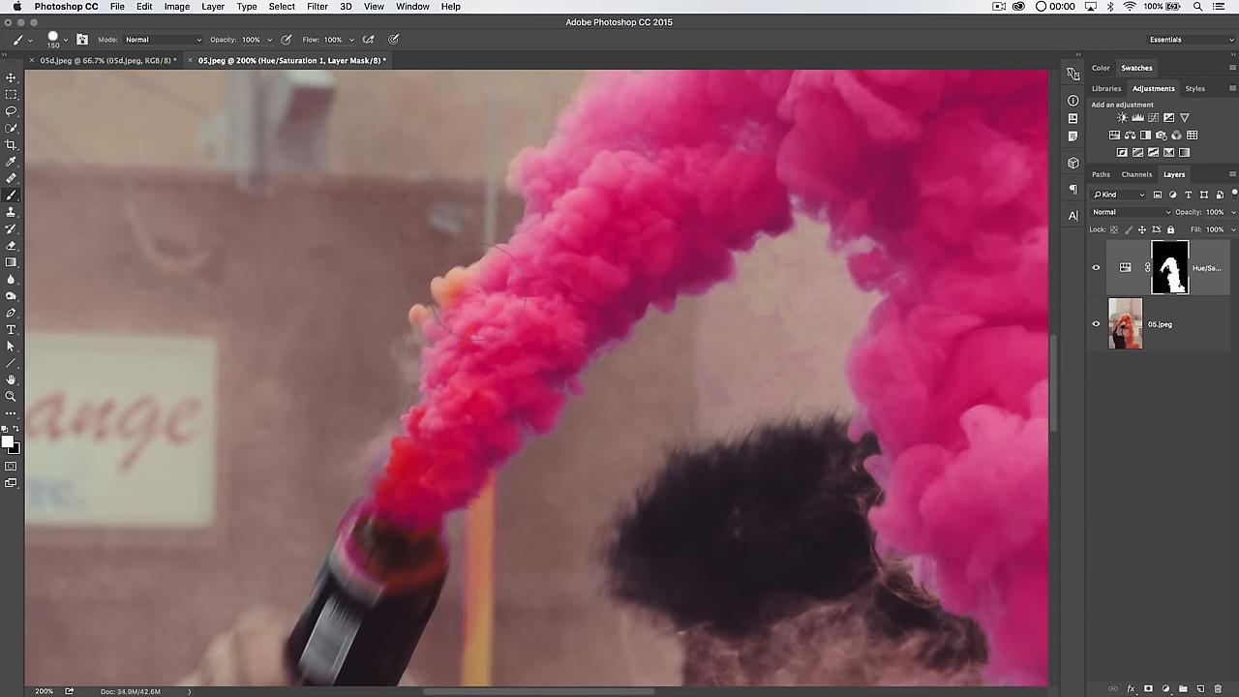
{"action": "key", "text": "bracketleft"}
{"action": "key", "text": "bracketleft"}
{"action": "key", "text": "bracketleft"}
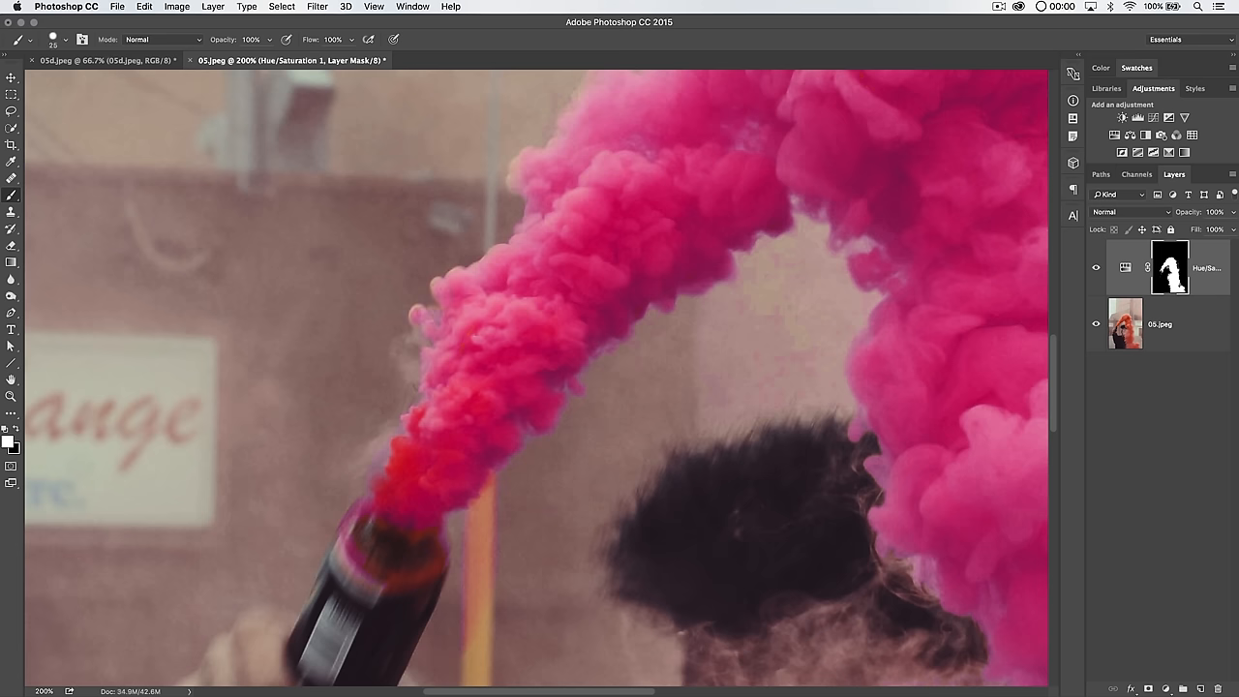
{"action": "key", "text": "super+minus"}
{"action": "key", "text": "super+minus"}
{"action": "key", "text": "super+minus"}
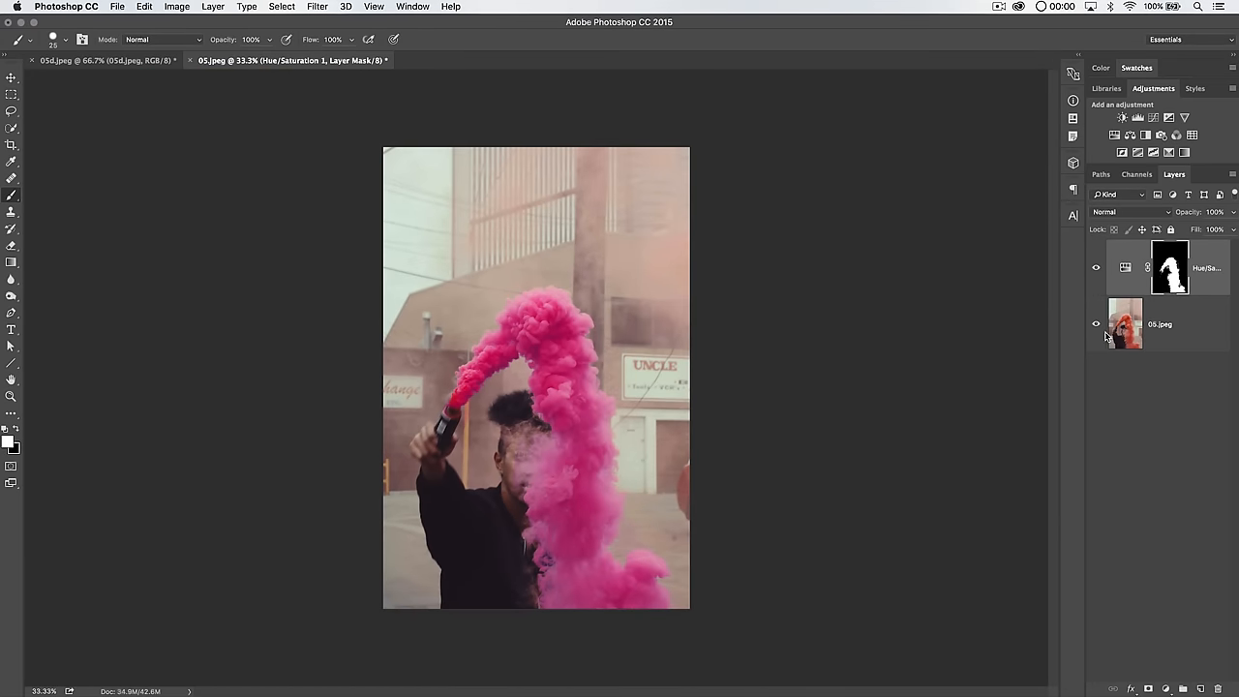
{"action": "left_click", "coordinate": [1097, 268]}
{"action": "left_click", "coordinate": [1097, 267]}
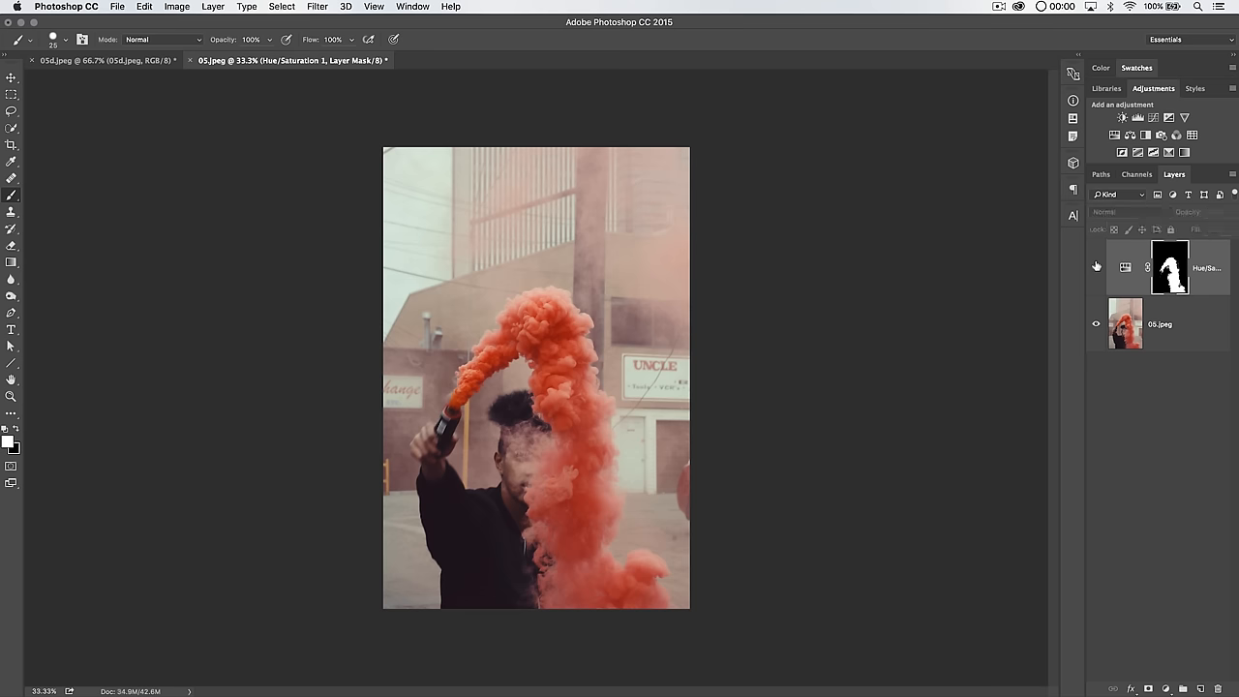